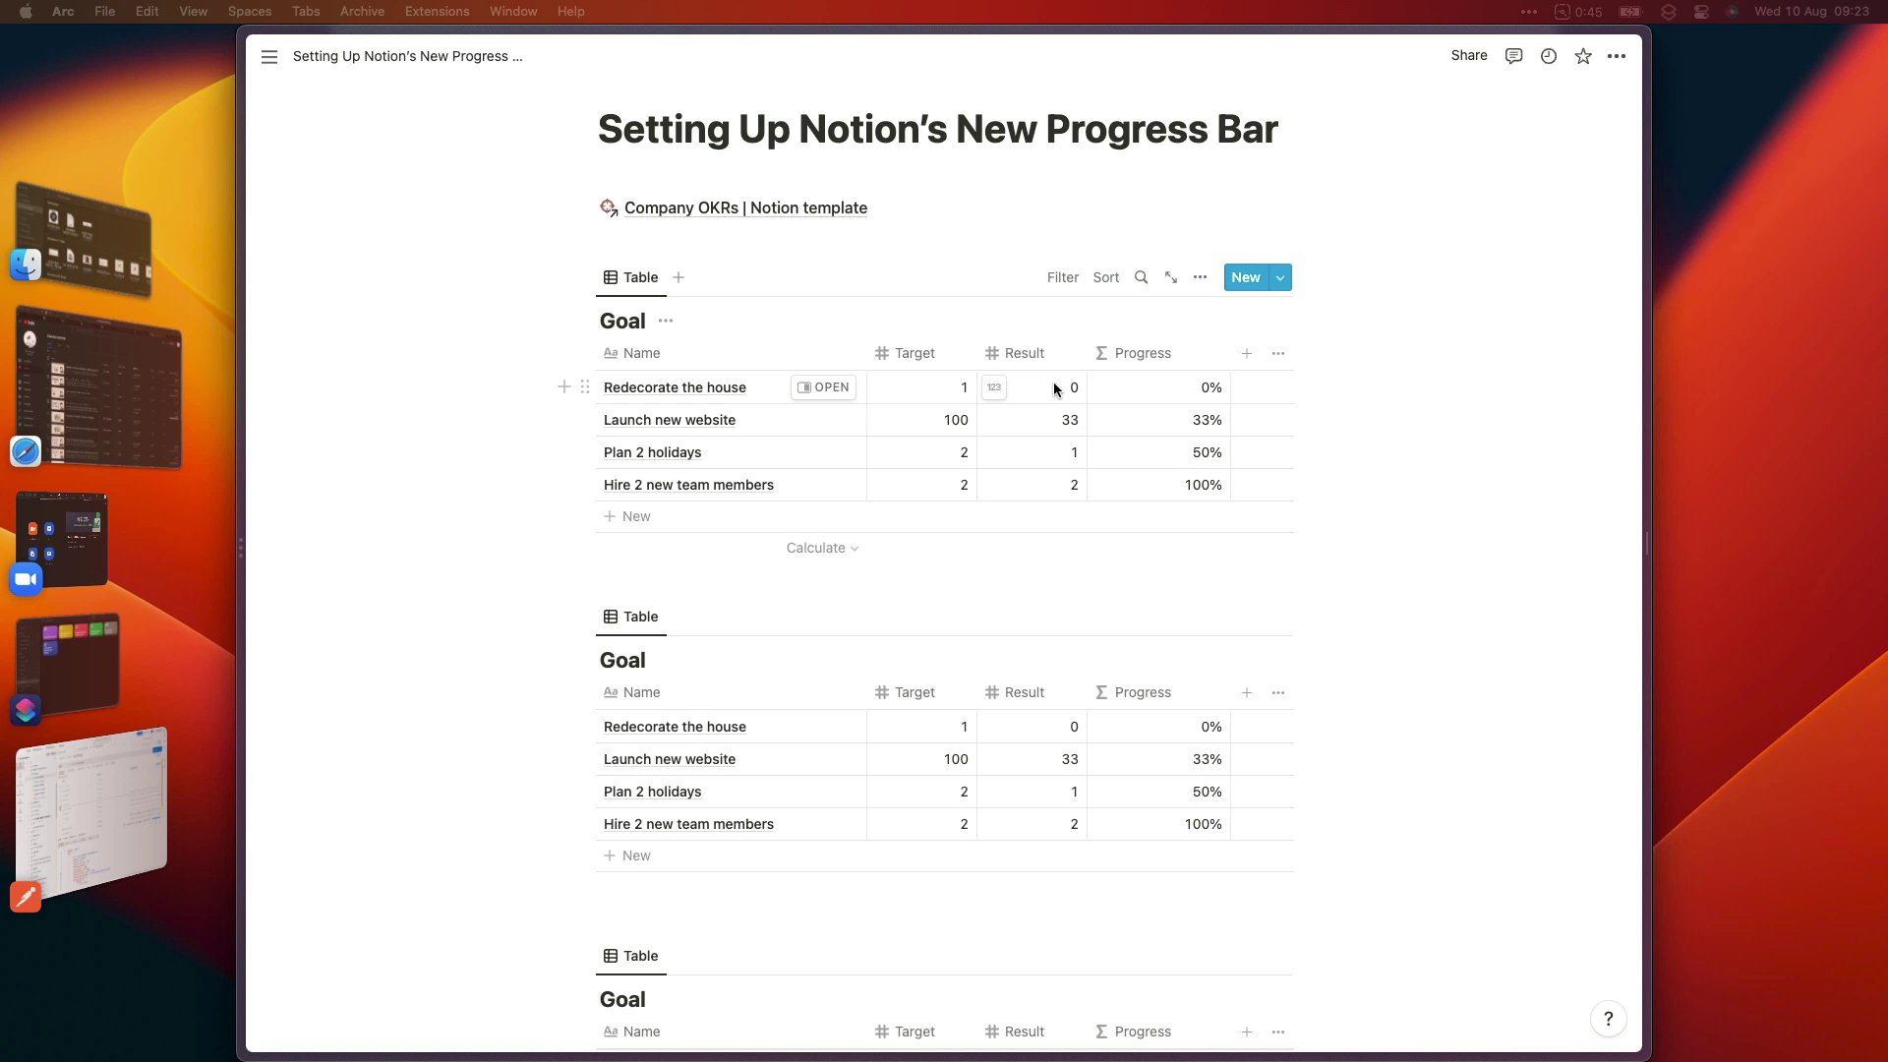
# Review the Progress formula and the available number formats in the first Goal table without changing them.
pyautogui.click(1177, 391)
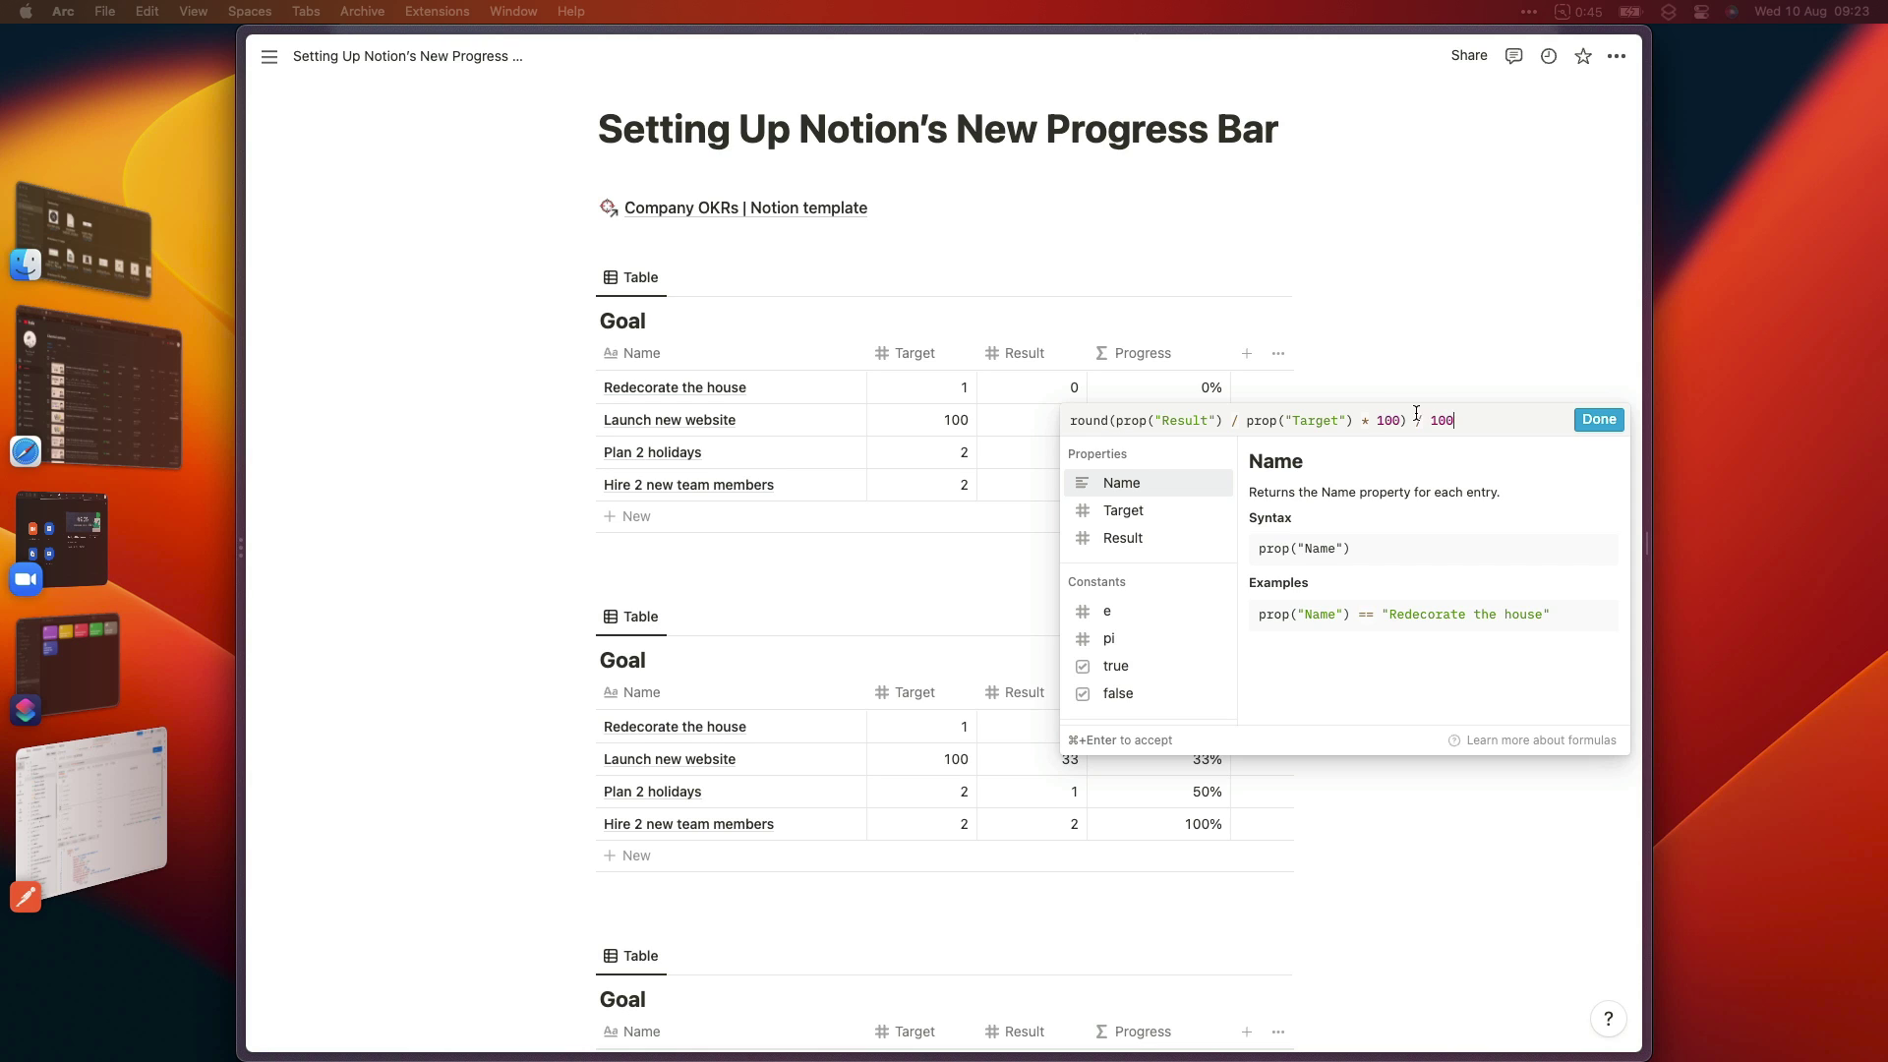
pyautogui.click(1598, 419)
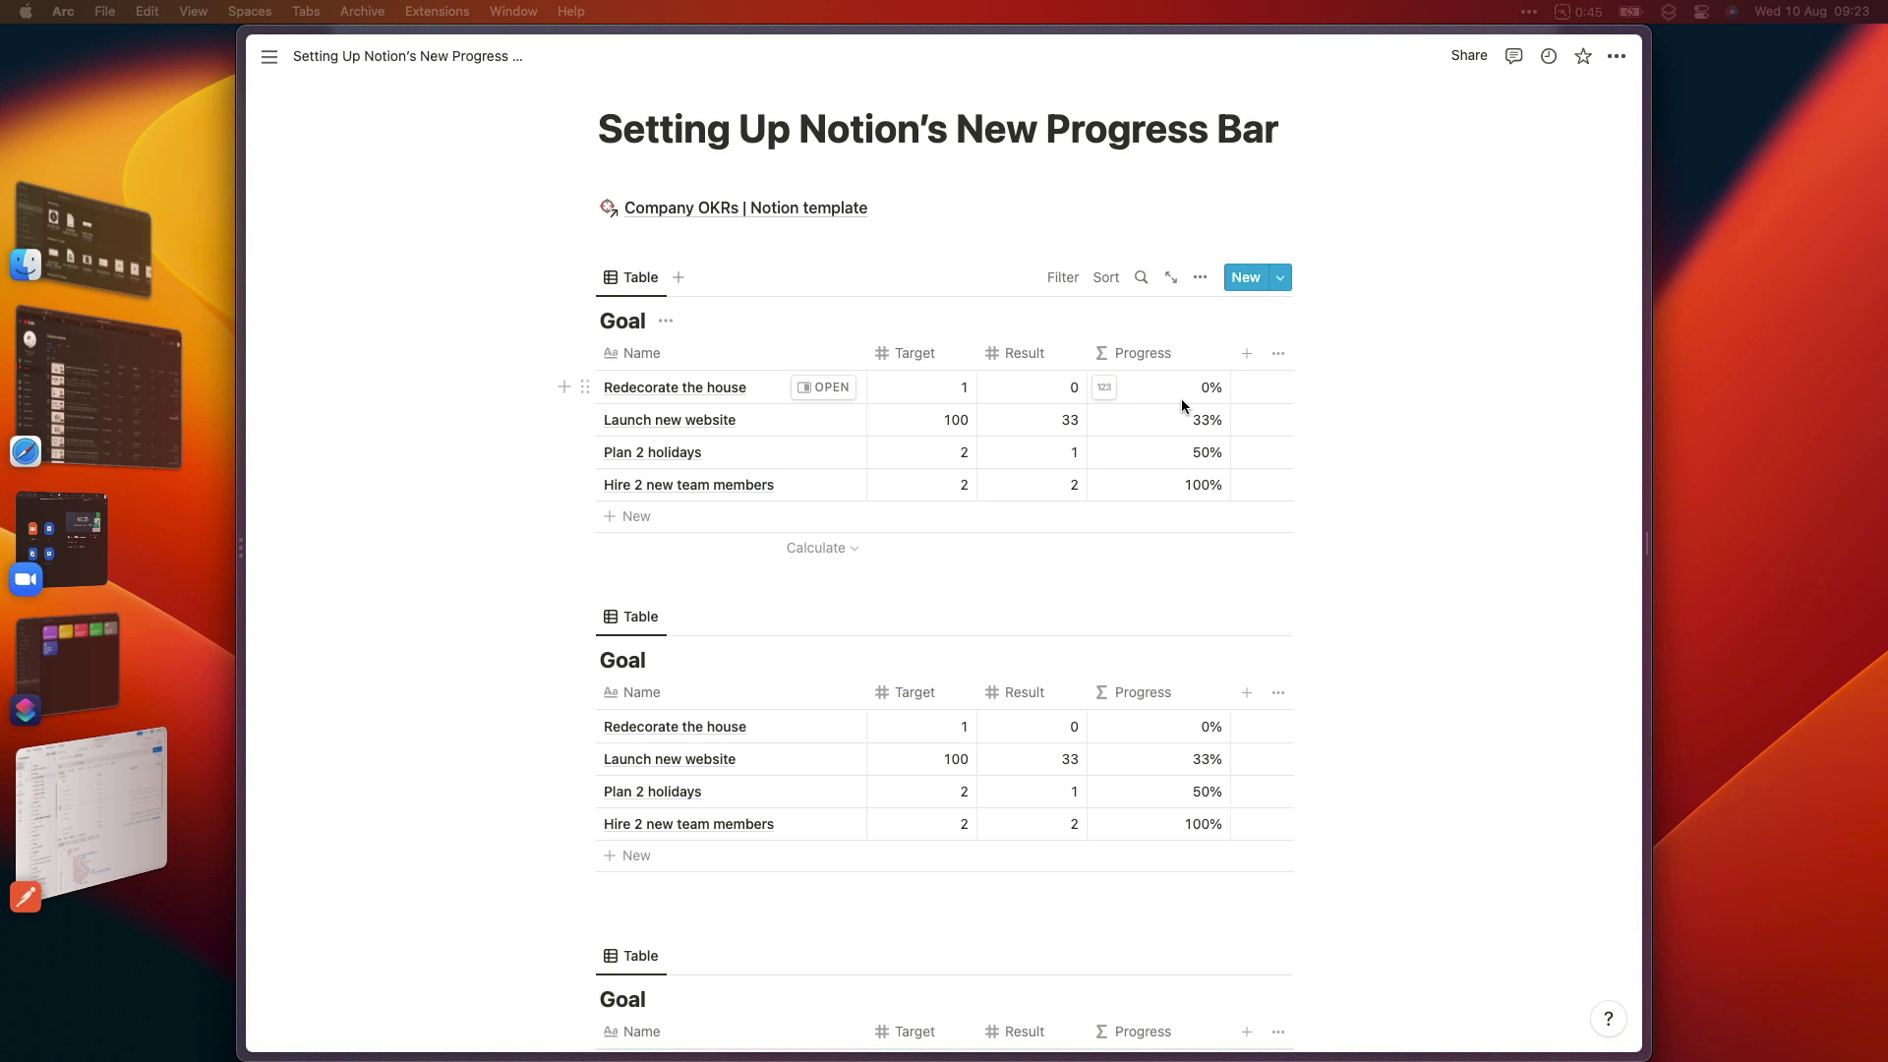
pyautogui.click(1105, 389)
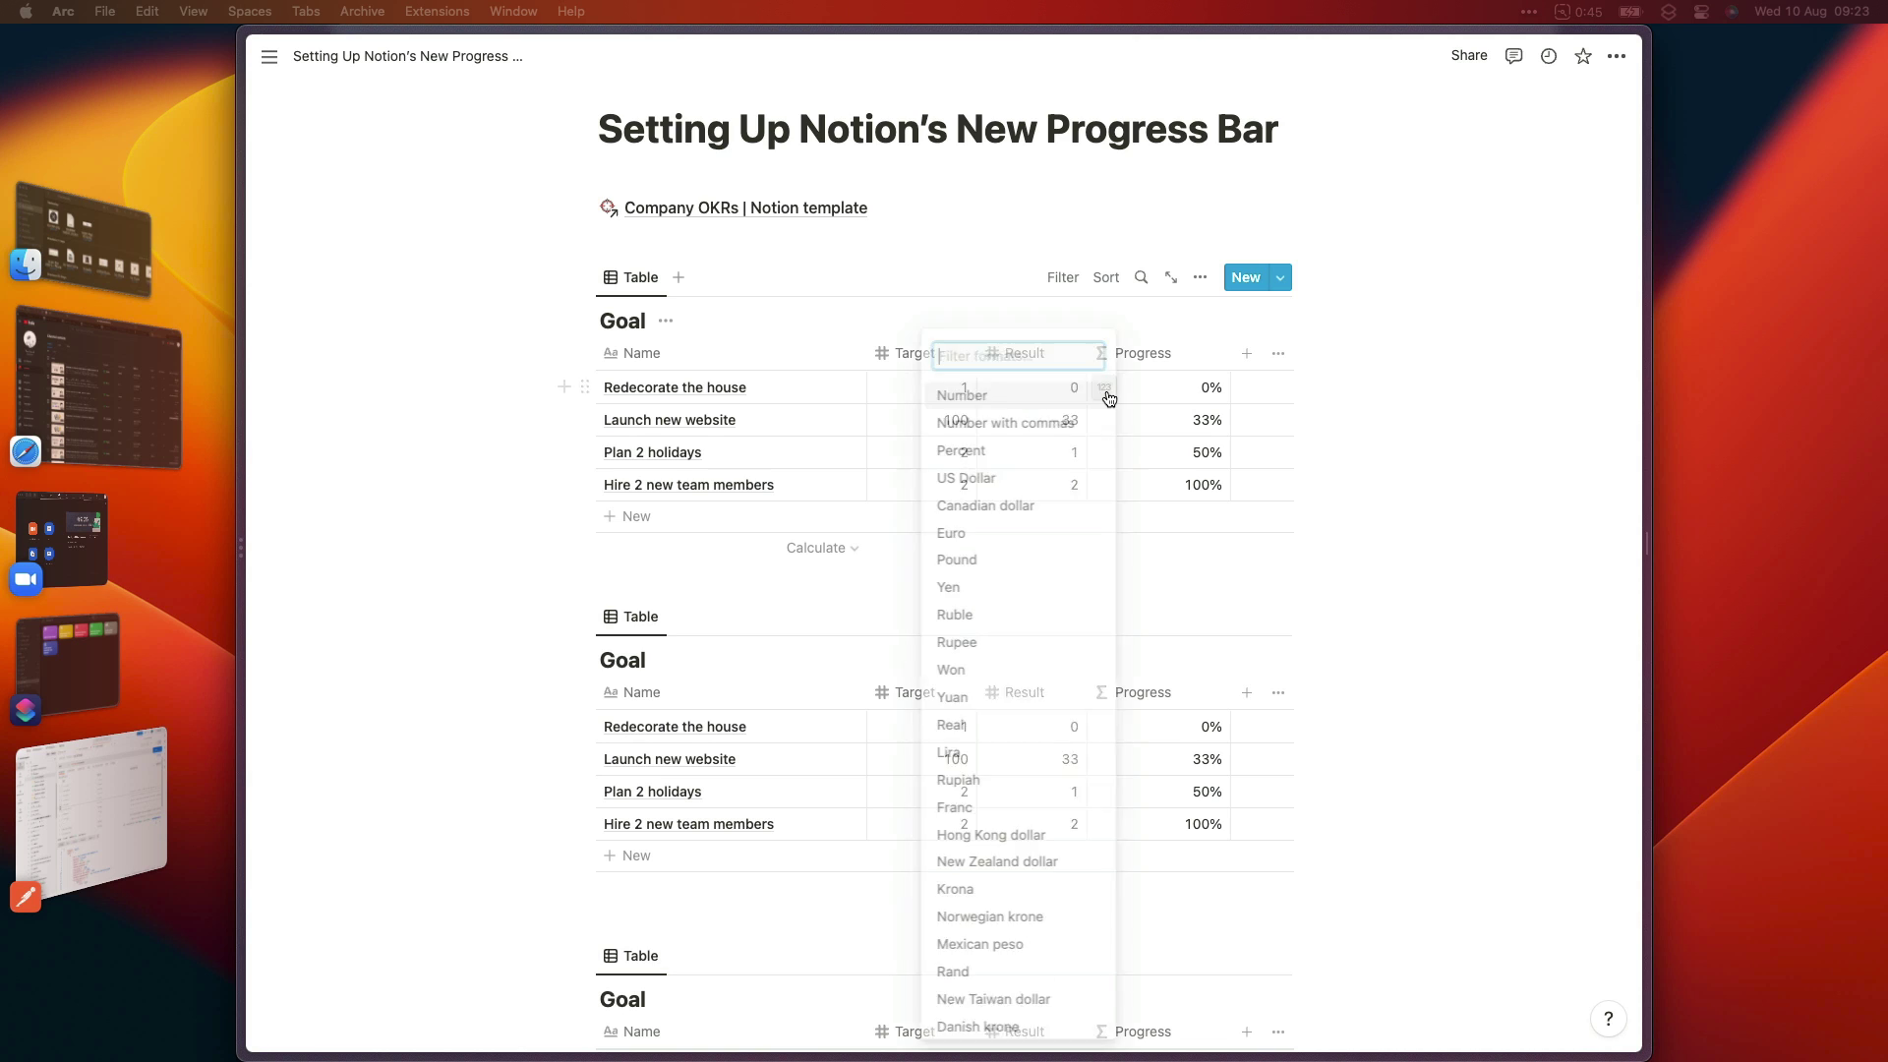
pyautogui.click(1176, 392)
# Show the Progress property of the first Goal table as a bar.
pyautogui.click(1224, 356)
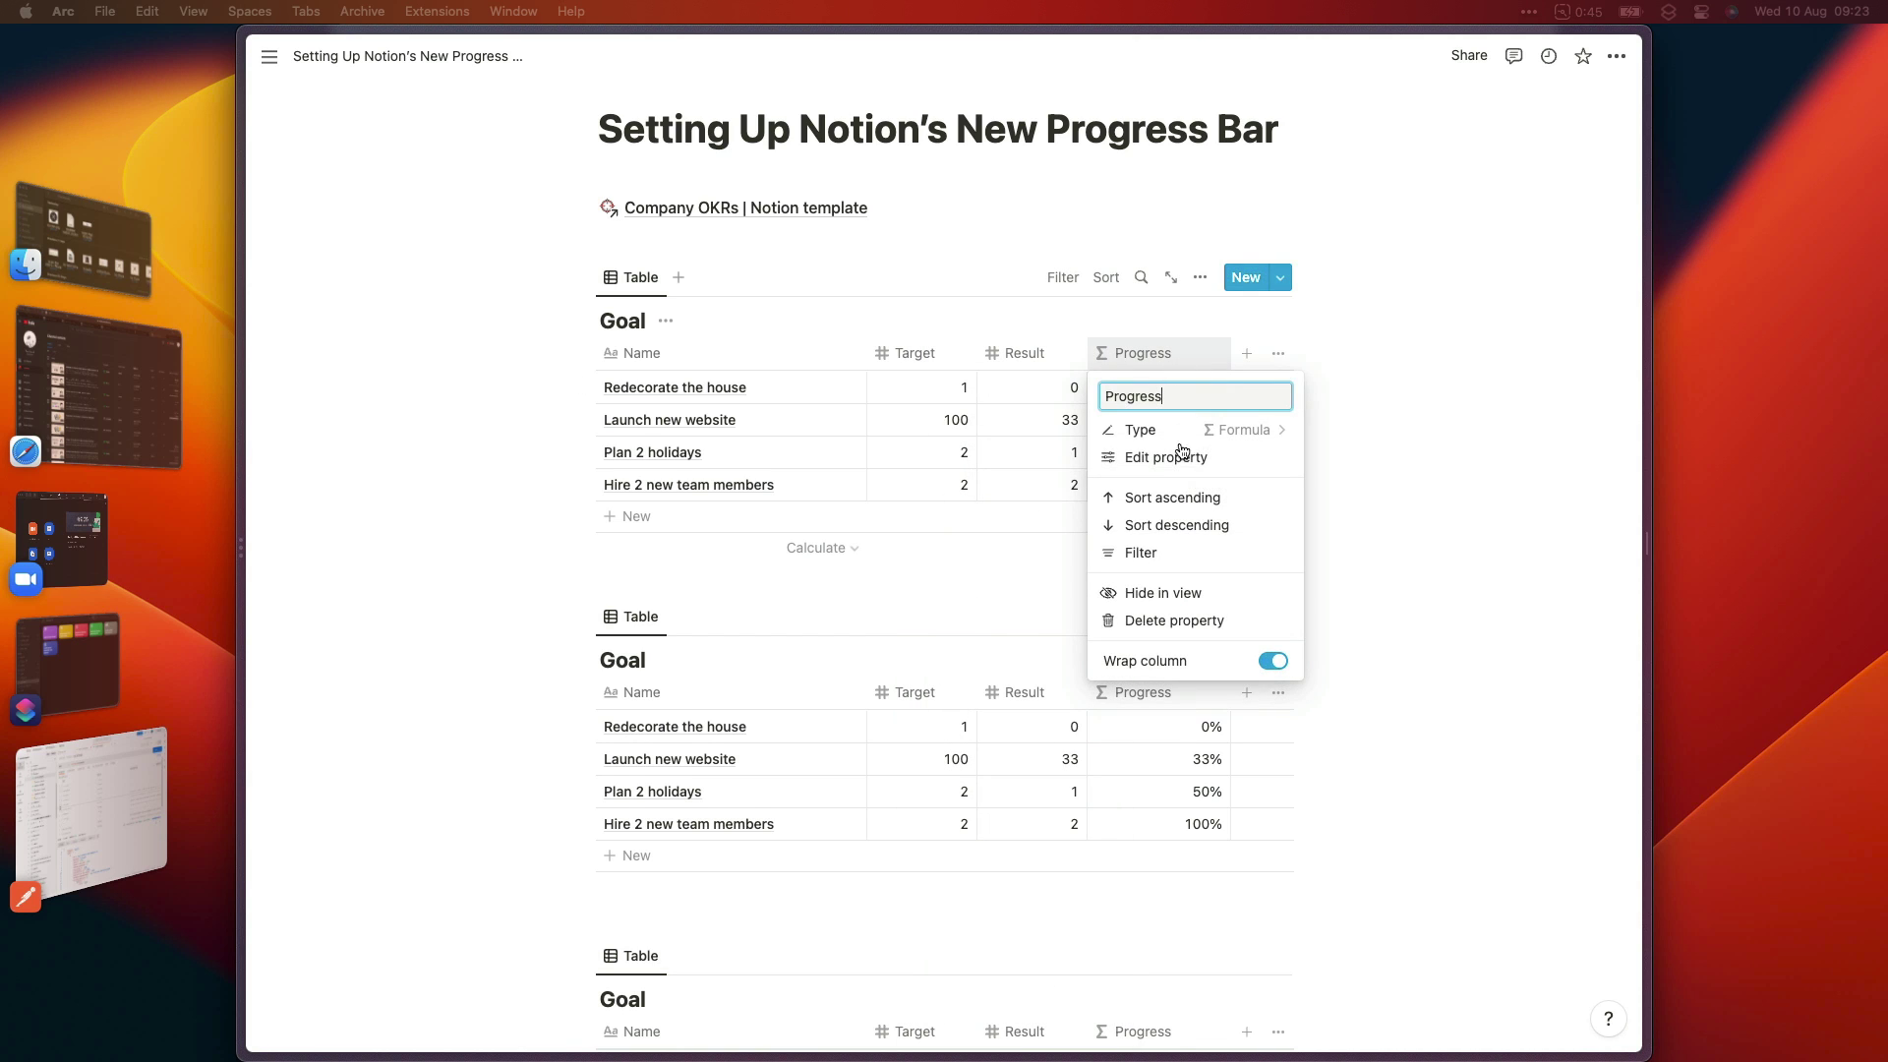
pyautogui.click(1187, 457)
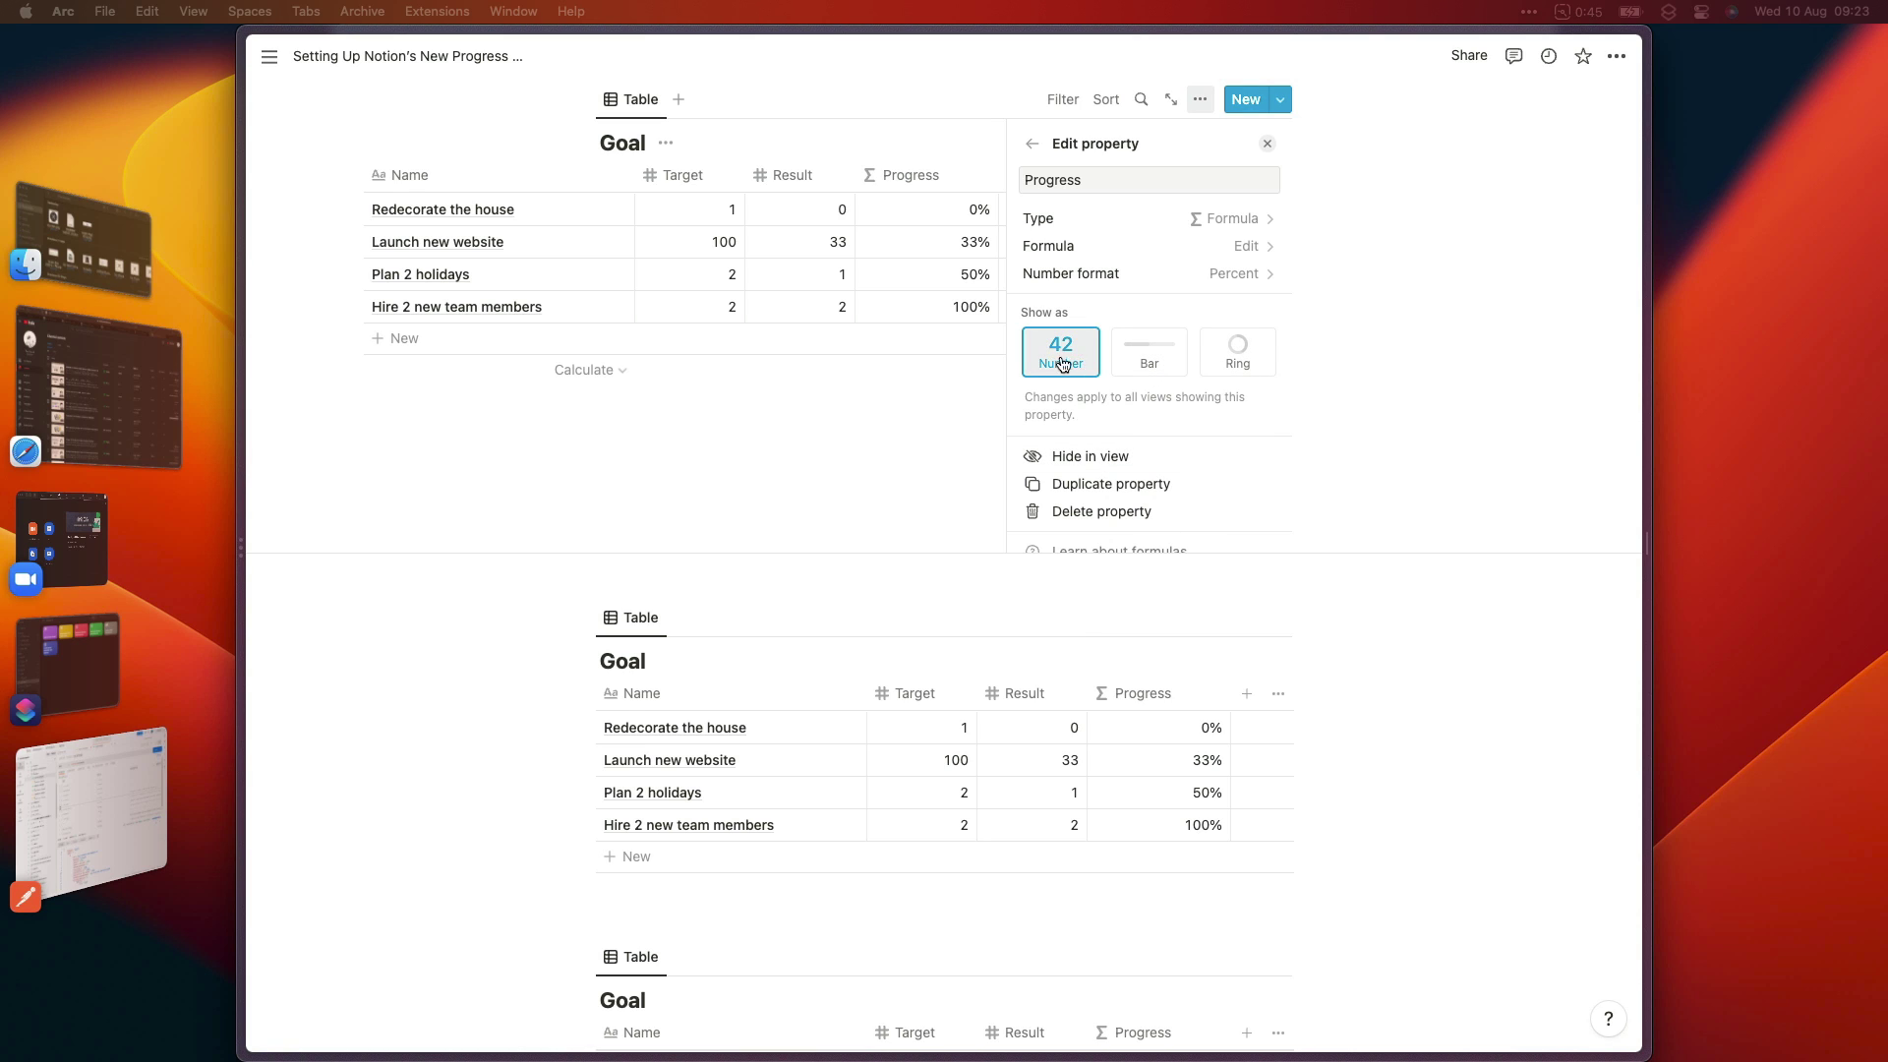
pyautogui.click(1160, 362)
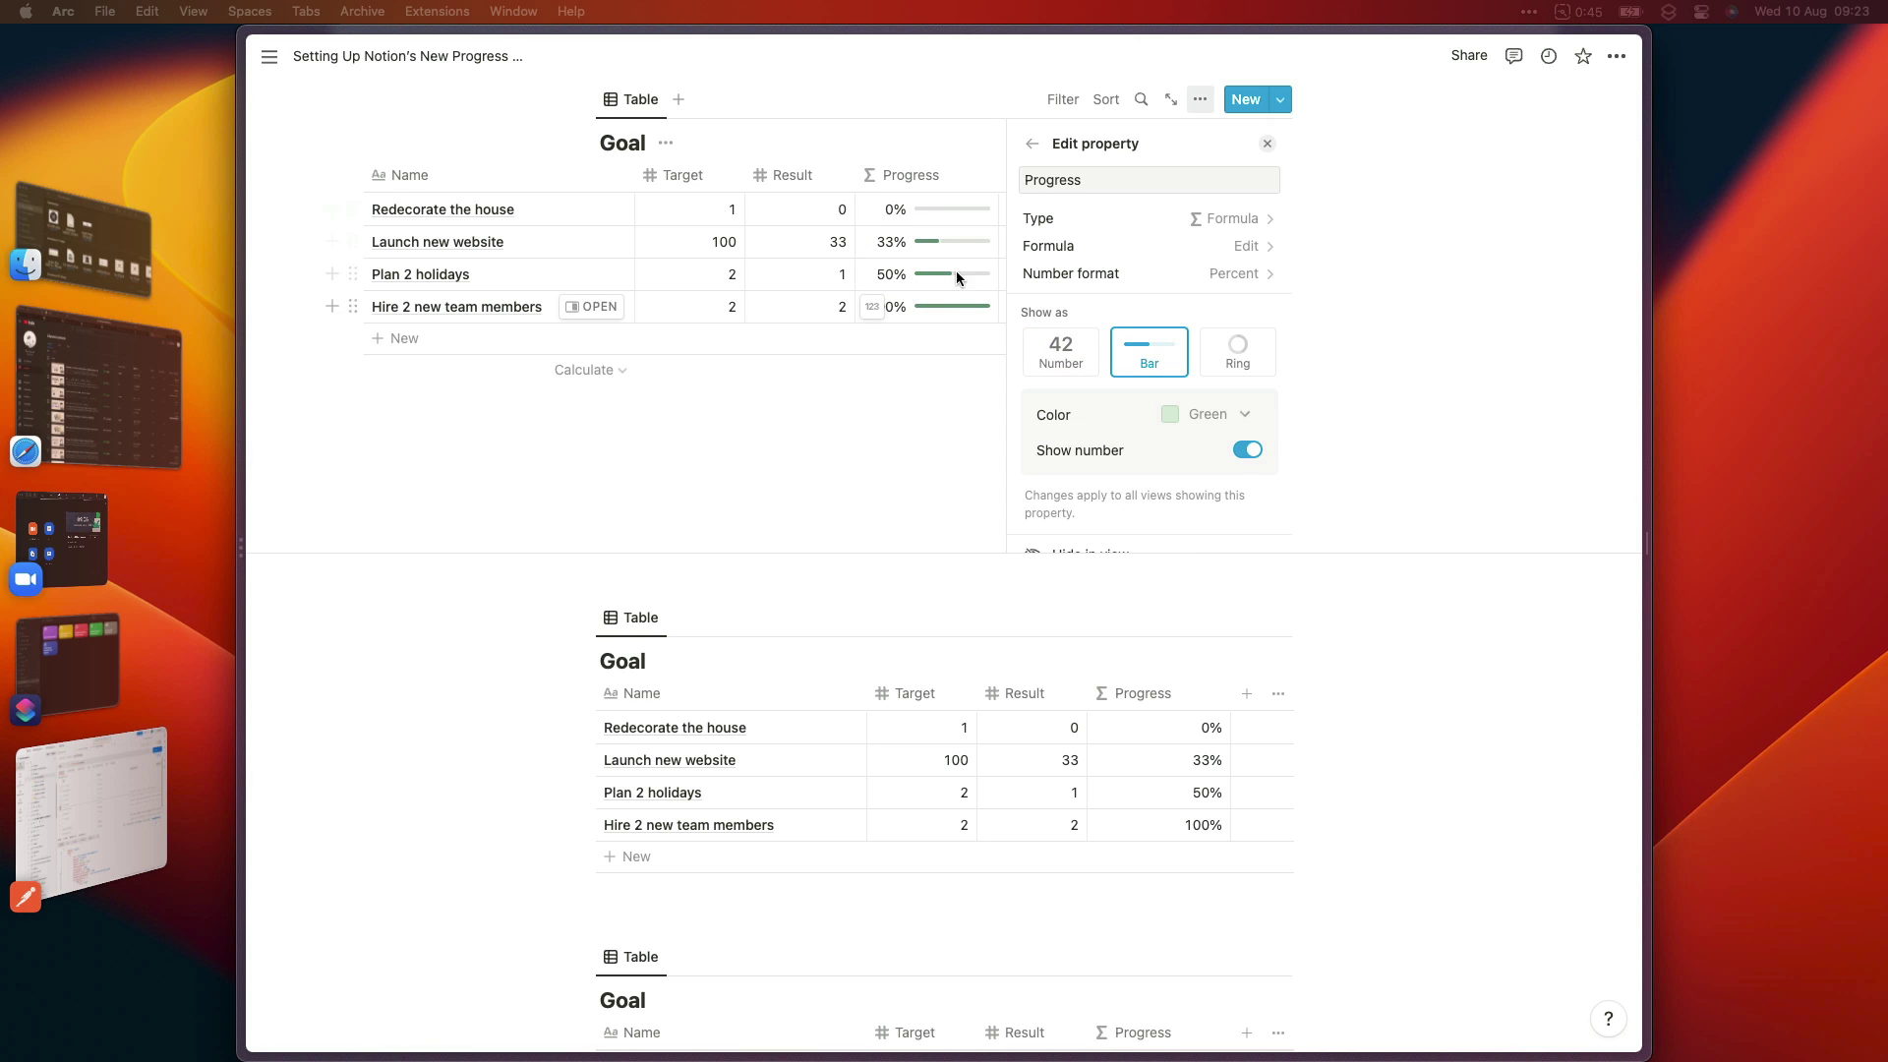
pyautogui.moveTo(978, 210)
pyautogui.moveTo(971, 253)
# Turn the progress bar's number off and back on, and set the bar color to Orange.
pyautogui.click(1250, 450)
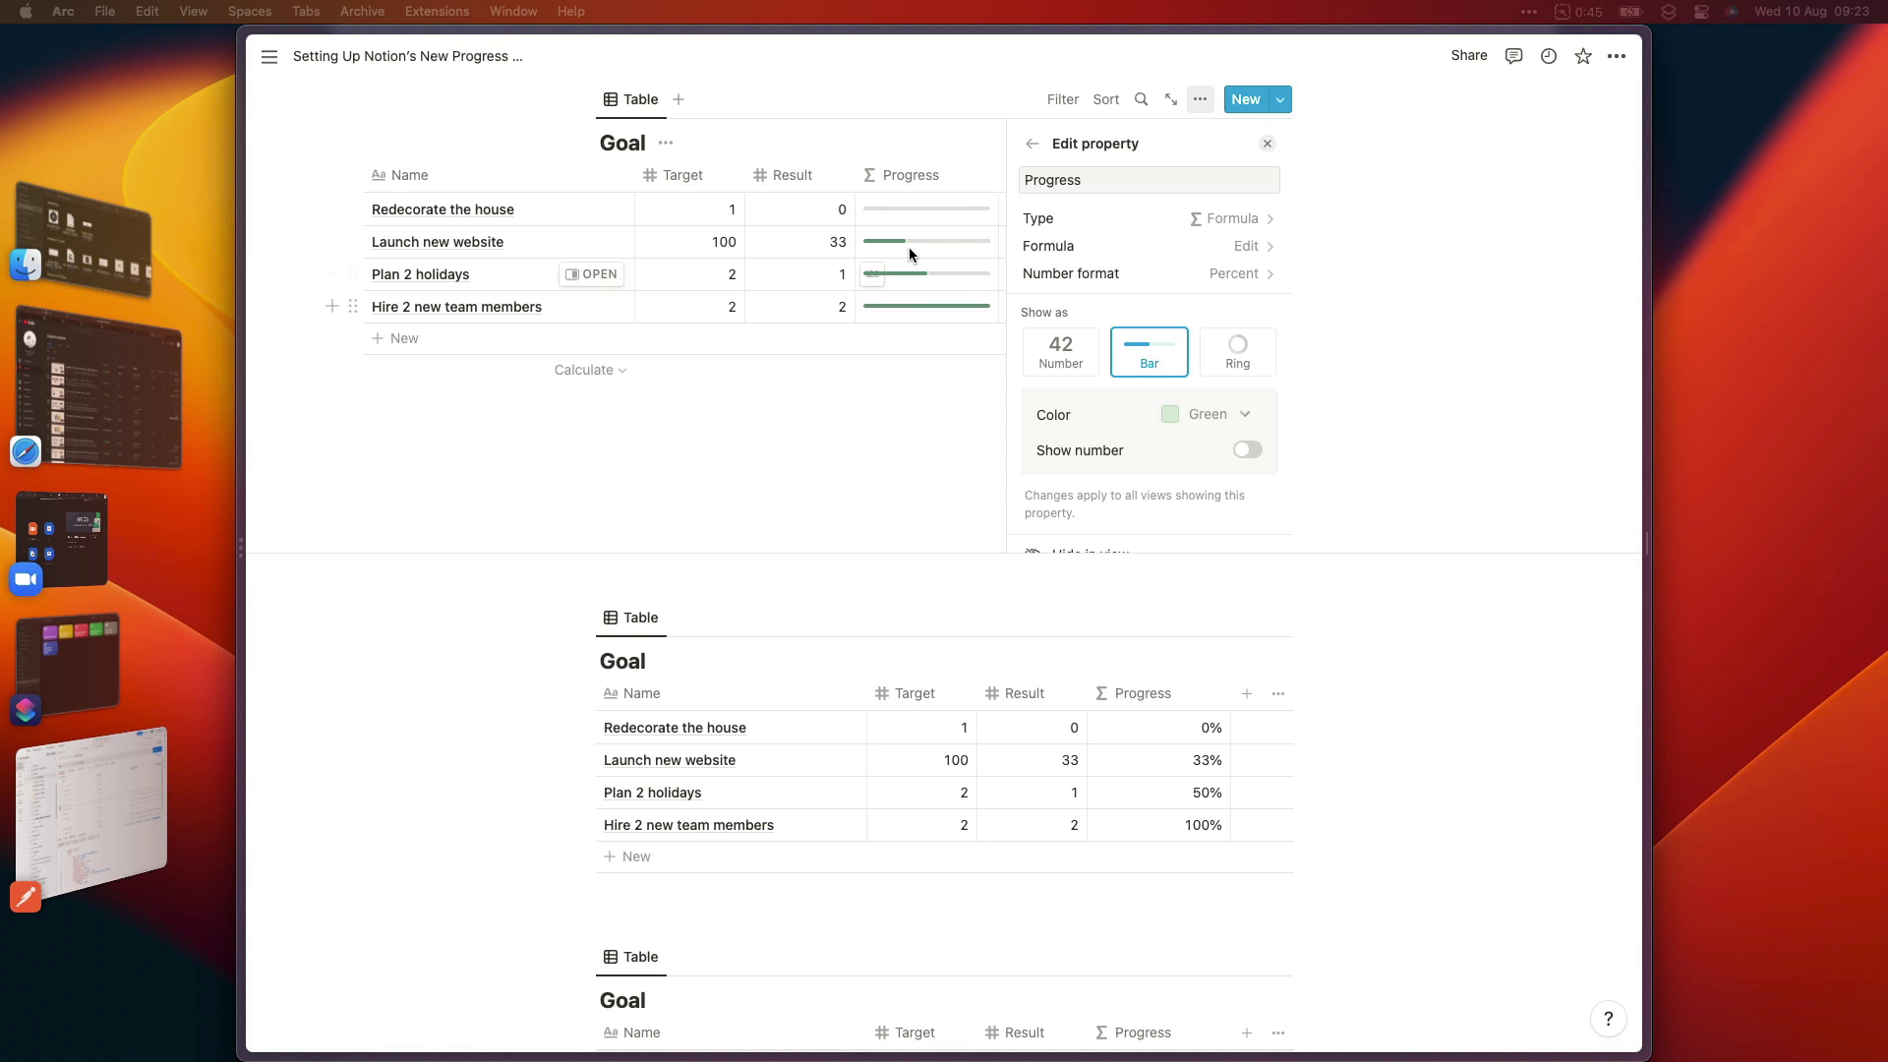
pyautogui.click(1238, 454)
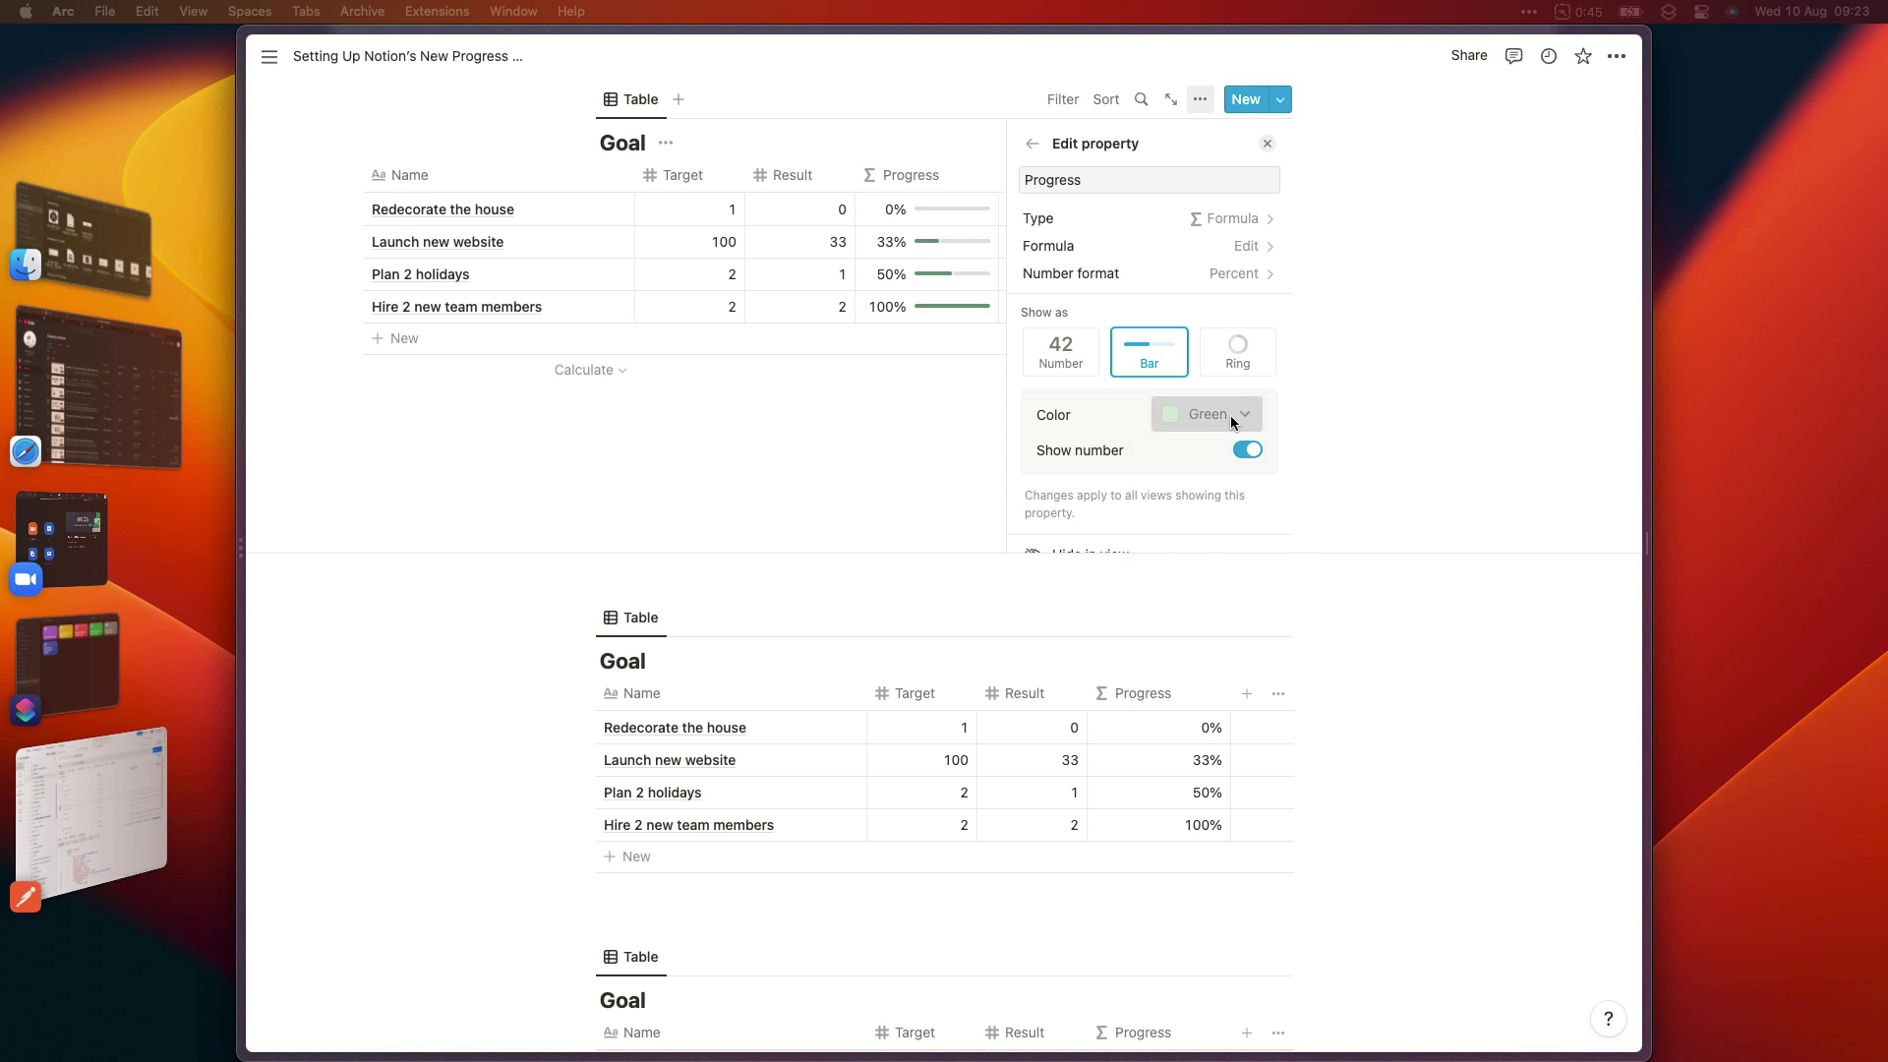
pyautogui.click(1230, 415)
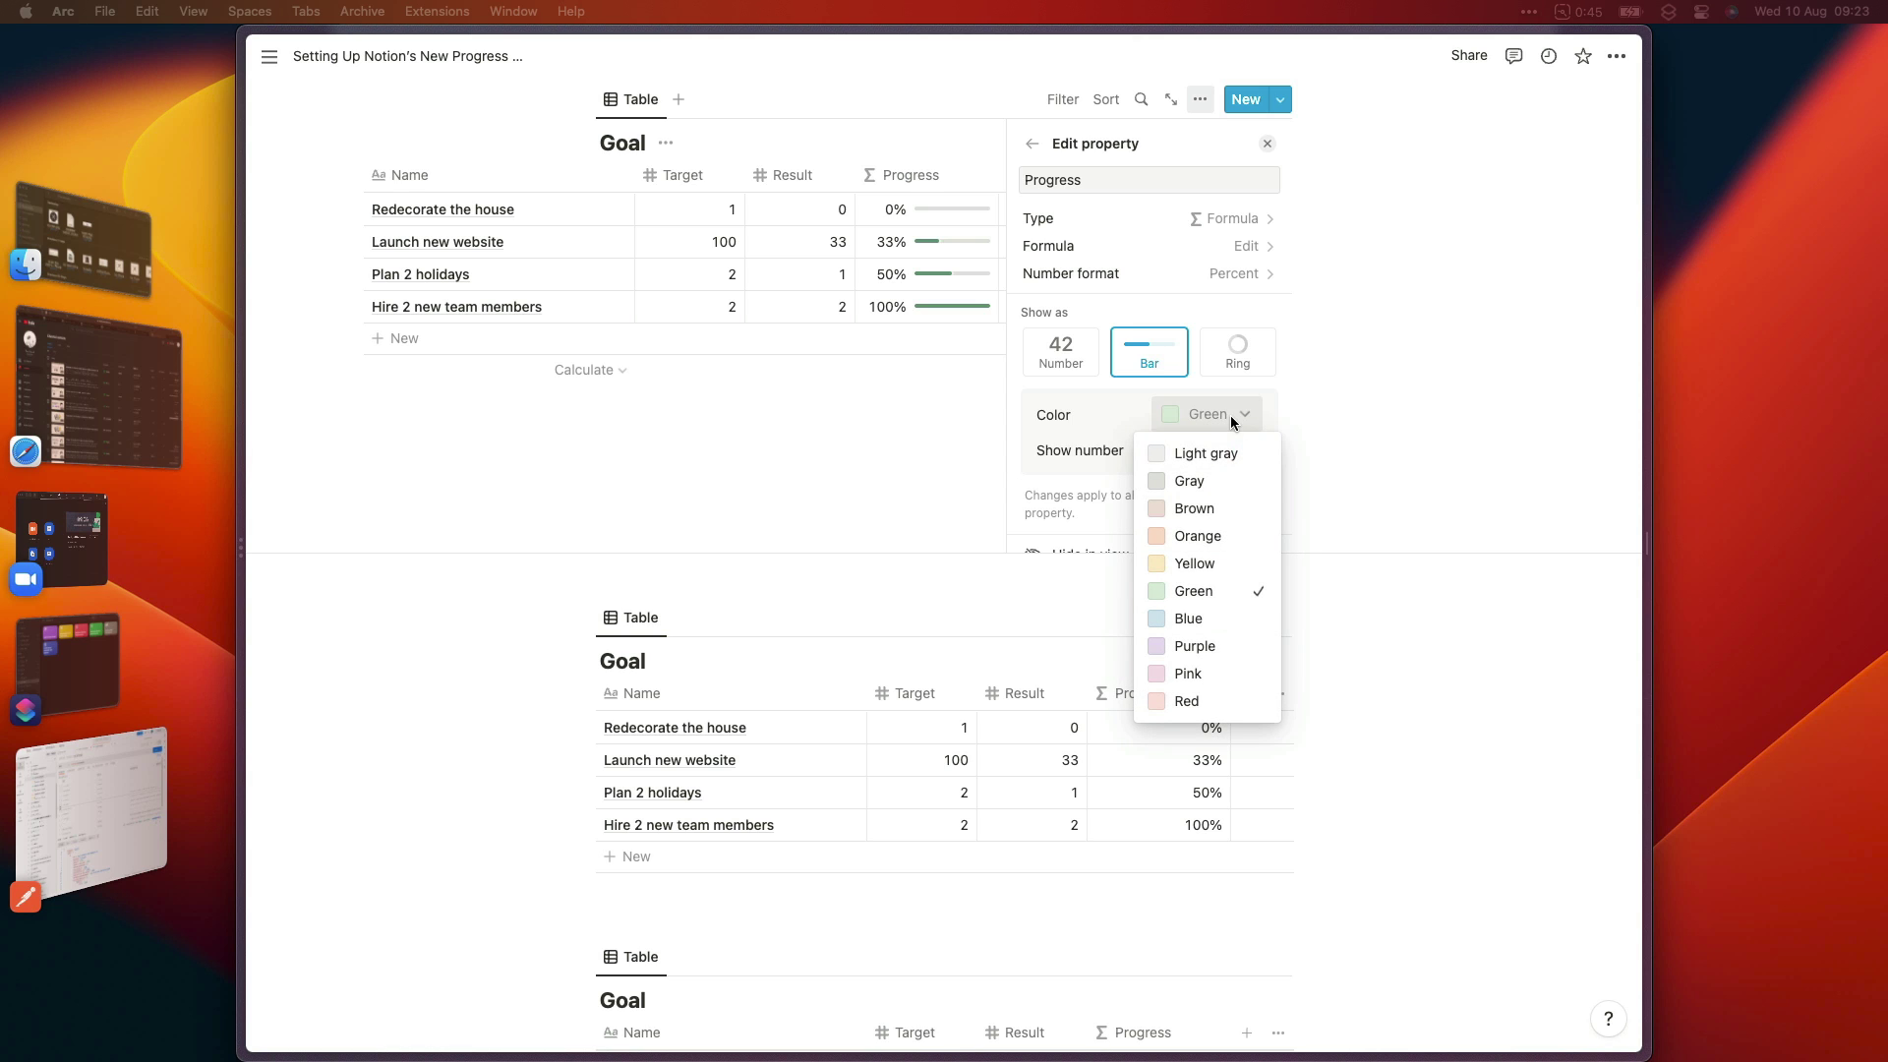
pyautogui.click(1231, 537)
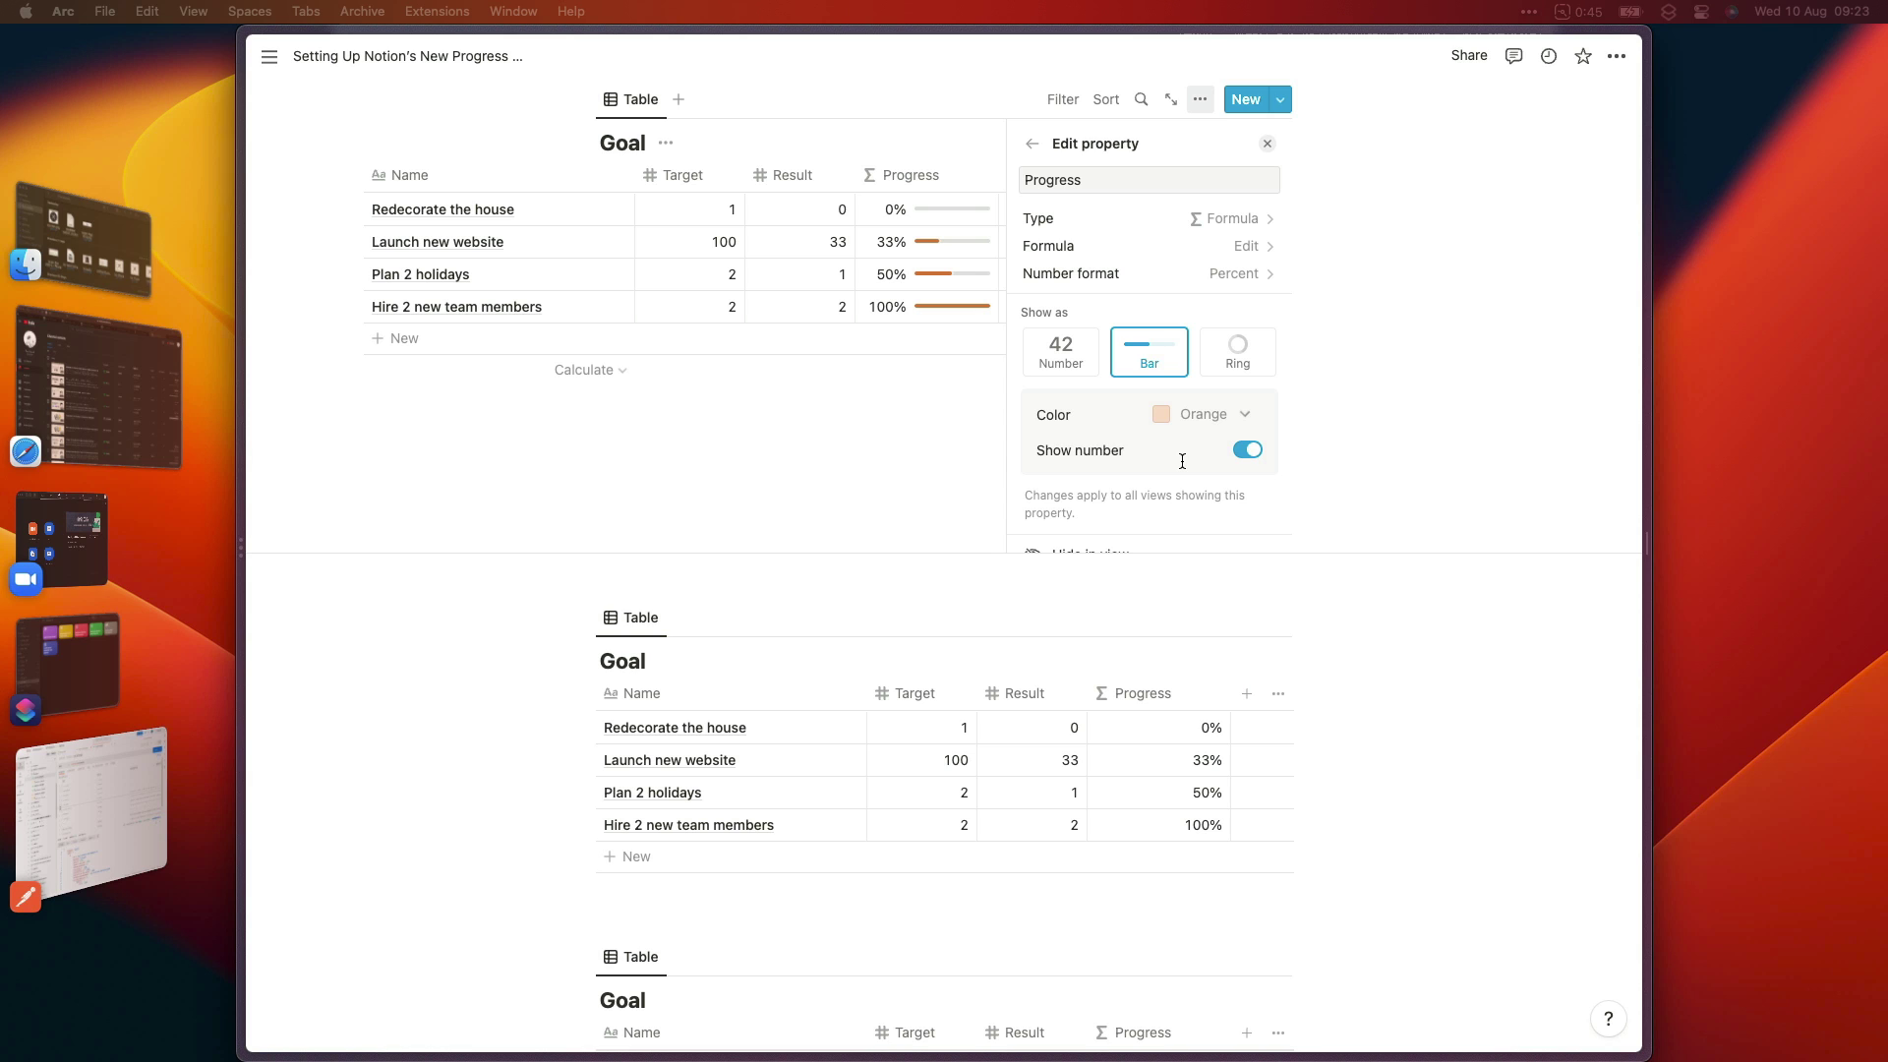
pyautogui.press('Escape')
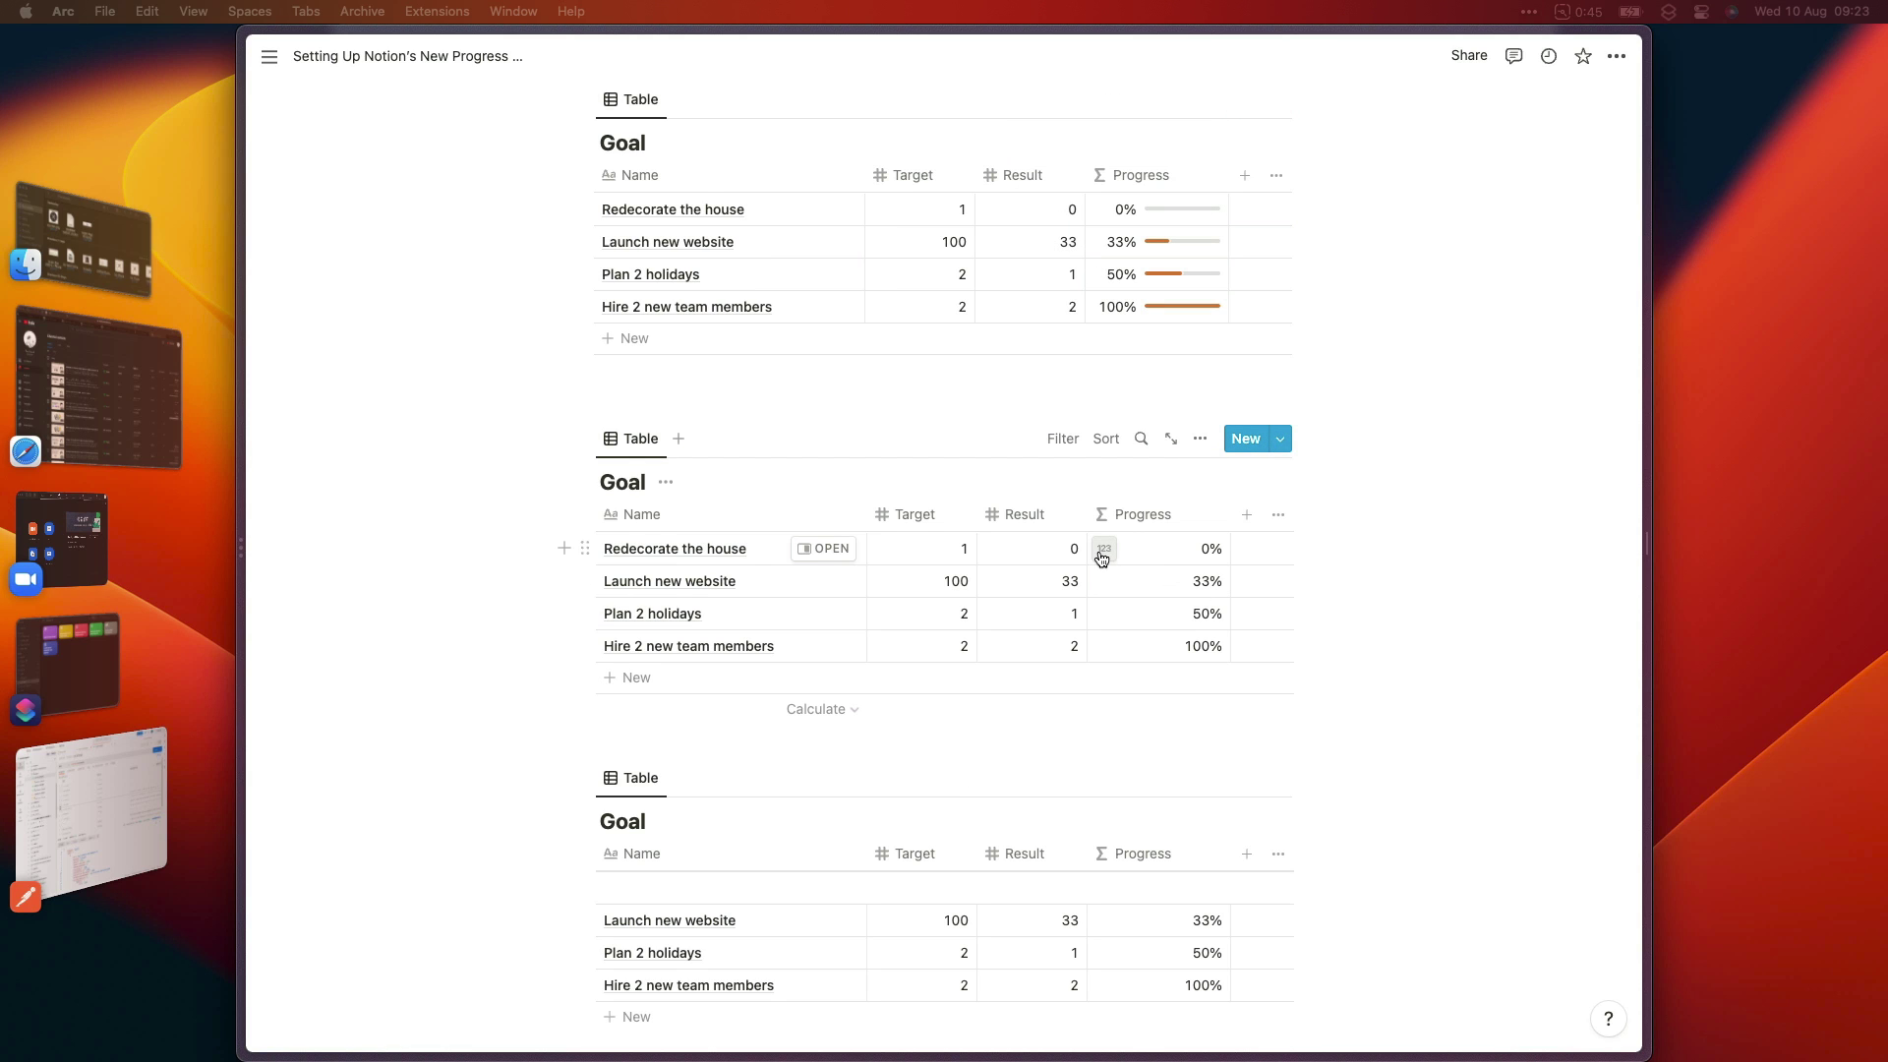
# Show the second Goal table's Progress property as a ring, turning its number off and back on.
pyautogui.click(1103, 553)
pyautogui.press('Escape')
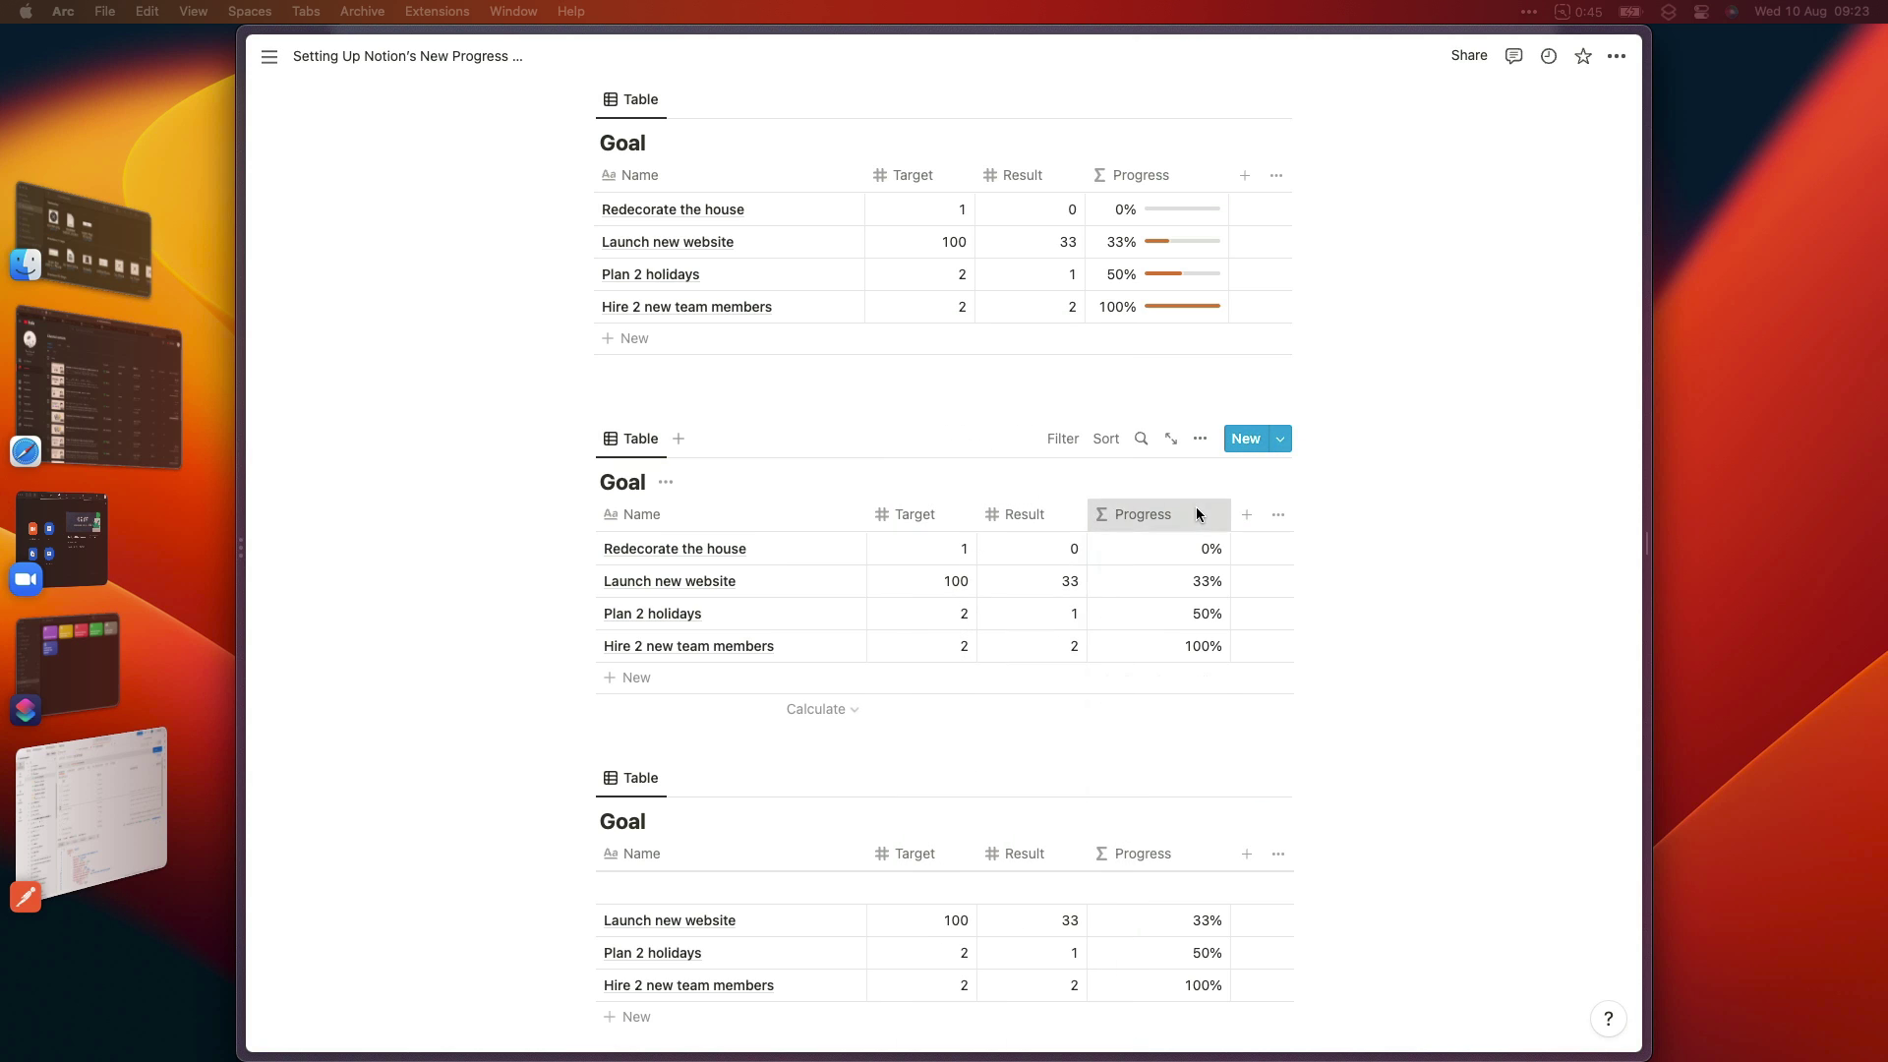
pyautogui.click(1195, 514)
pyautogui.click(1169, 618)
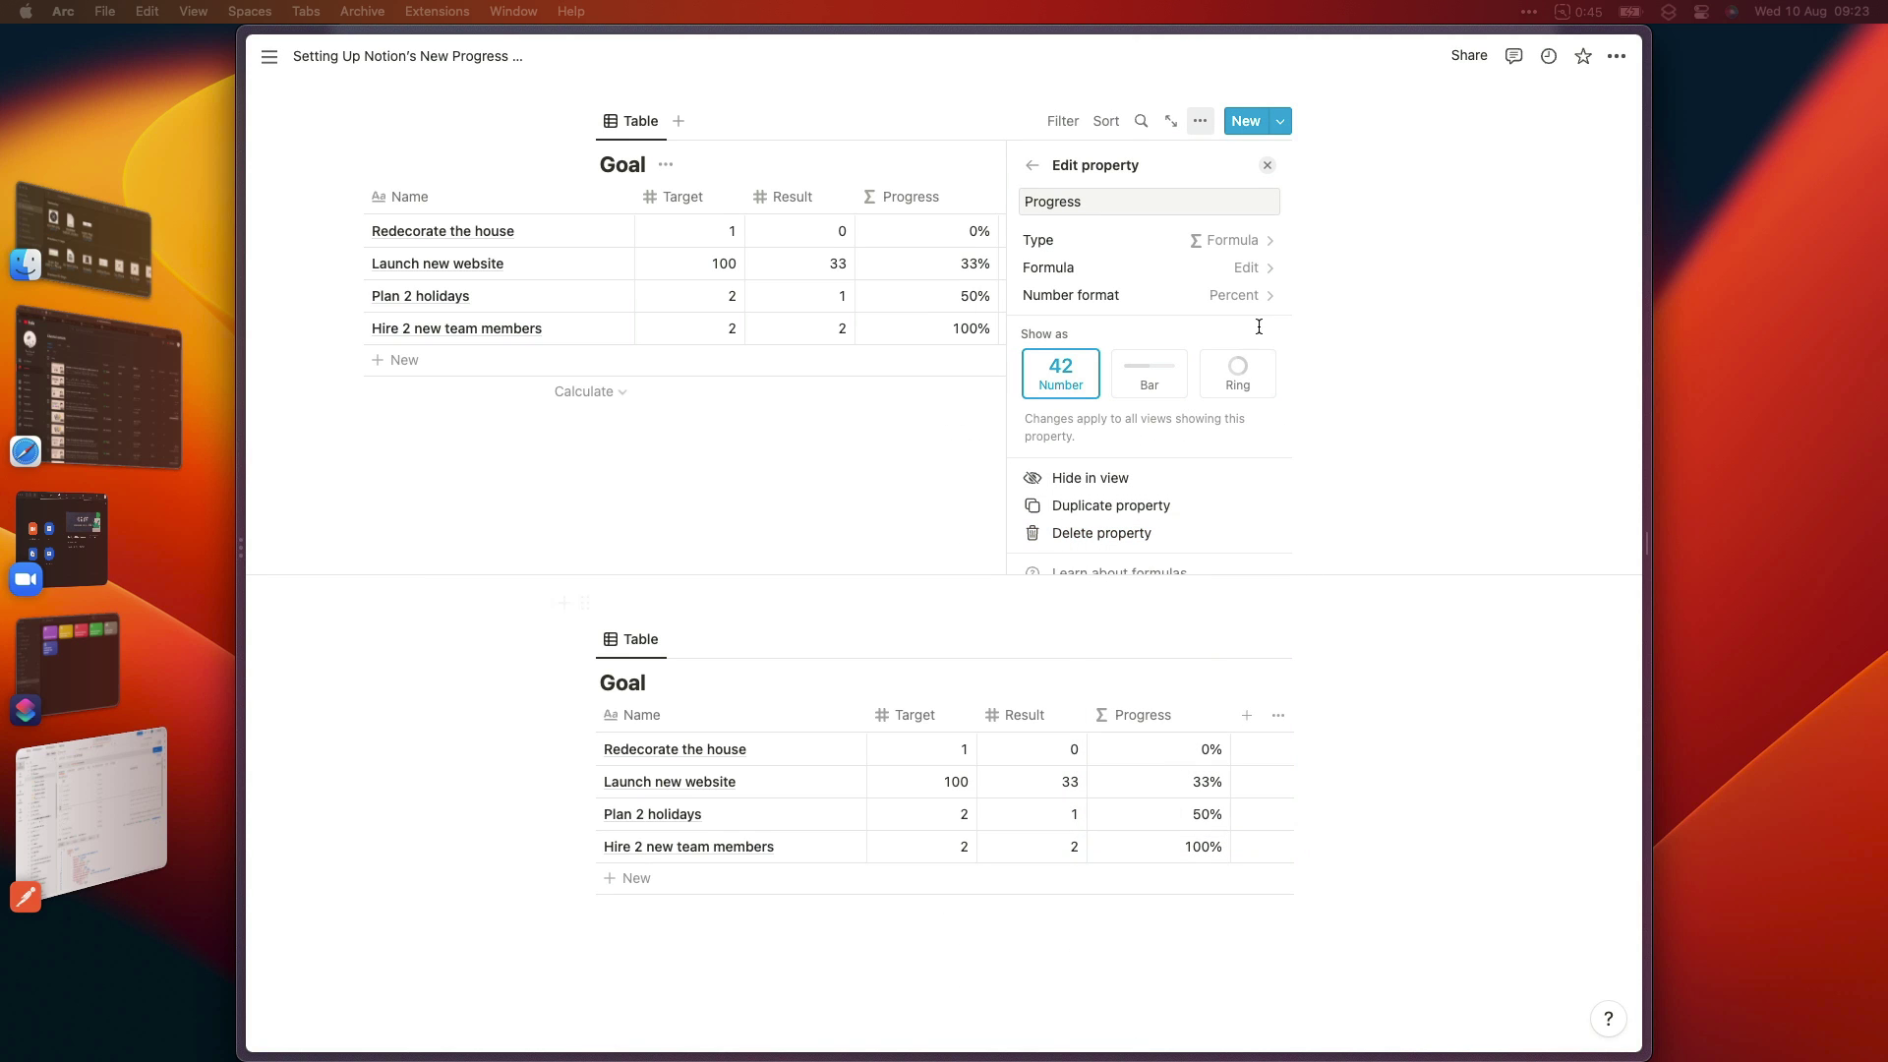
pyautogui.click(1255, 383)
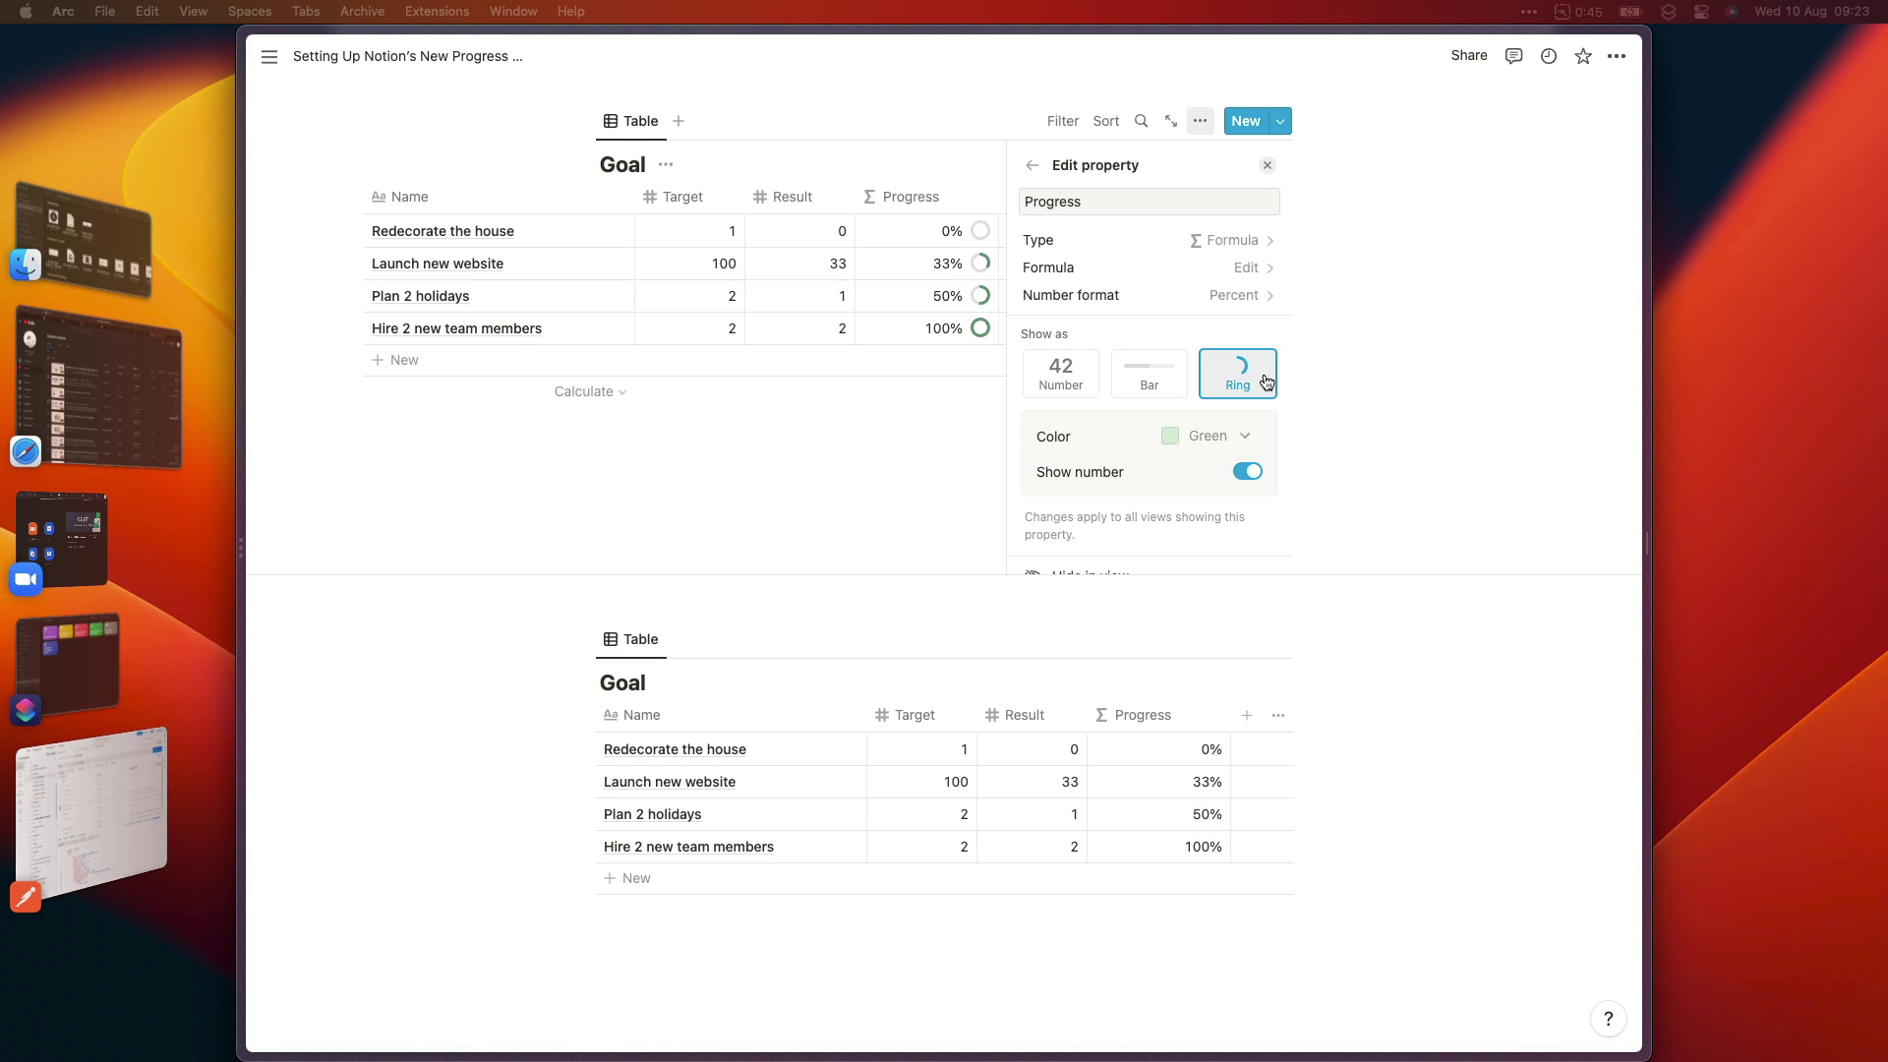
pyautogui.click(1246, 472)
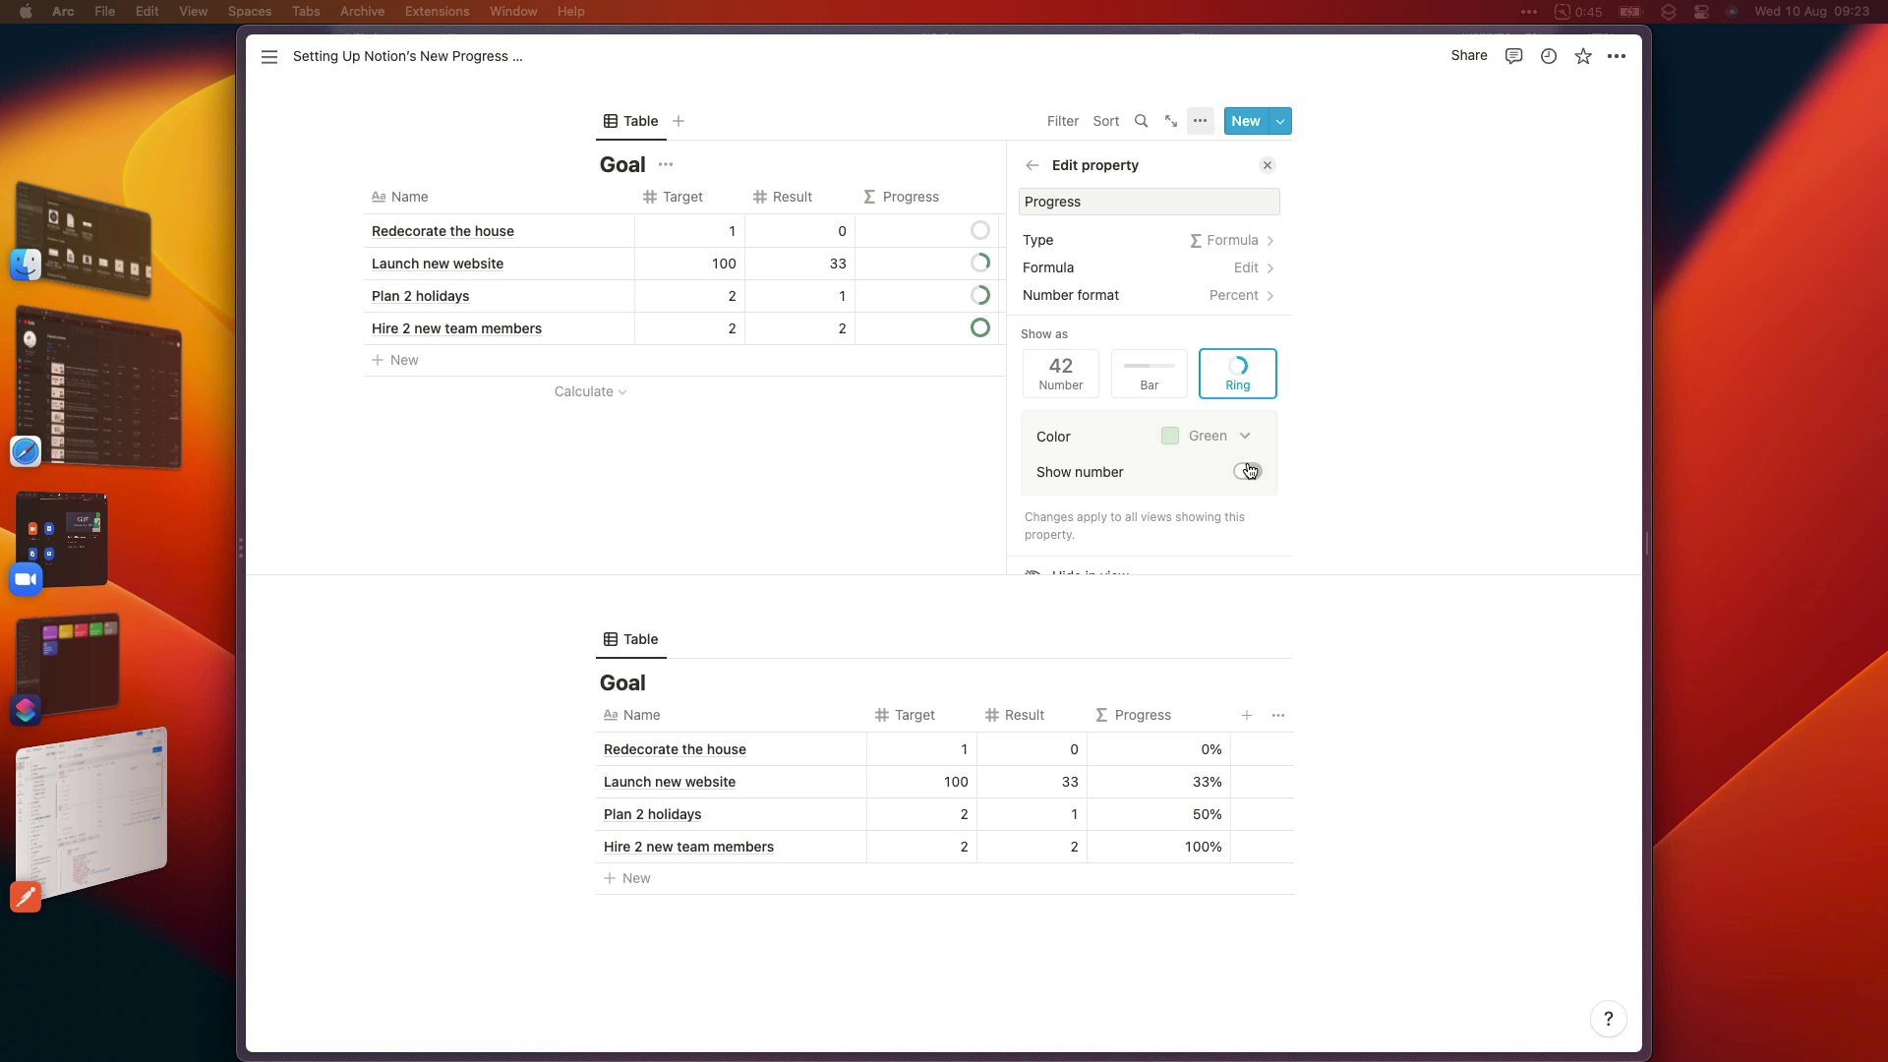
pyautogui.click(1246, 471)
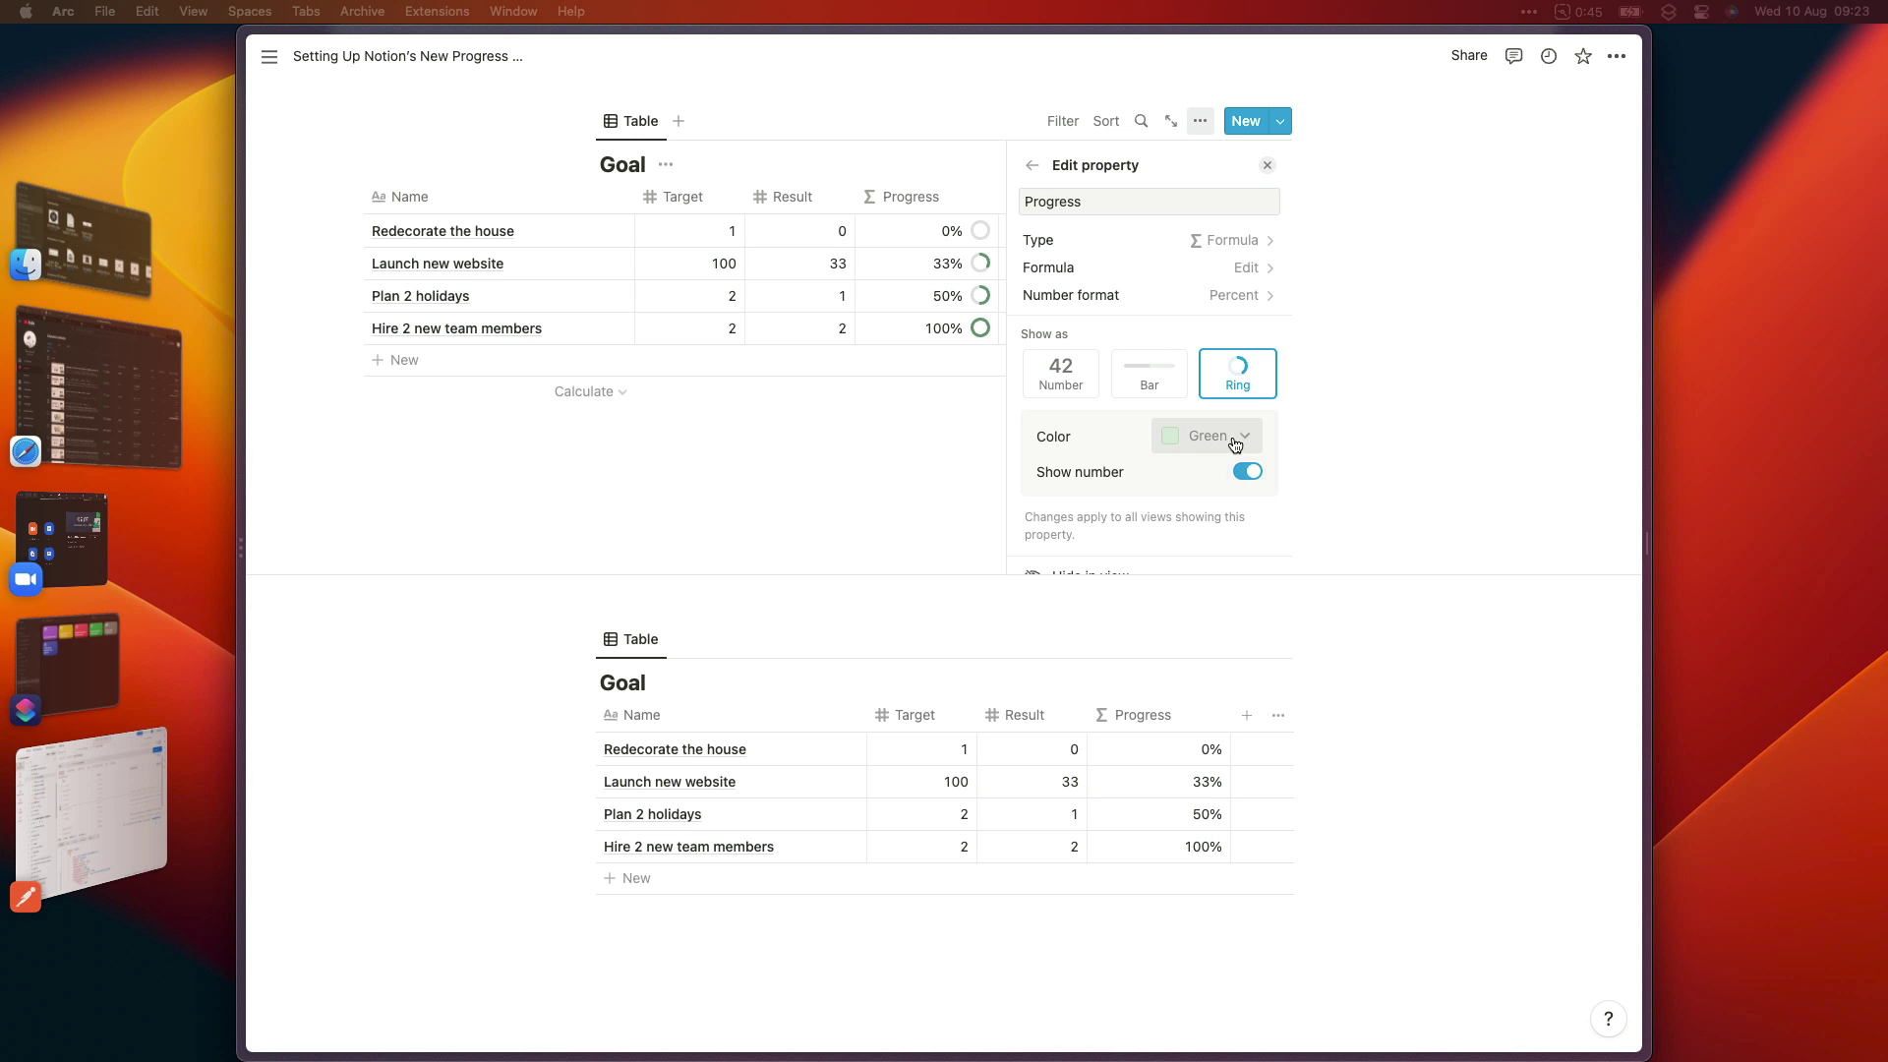
pyautogui.press('Escape')
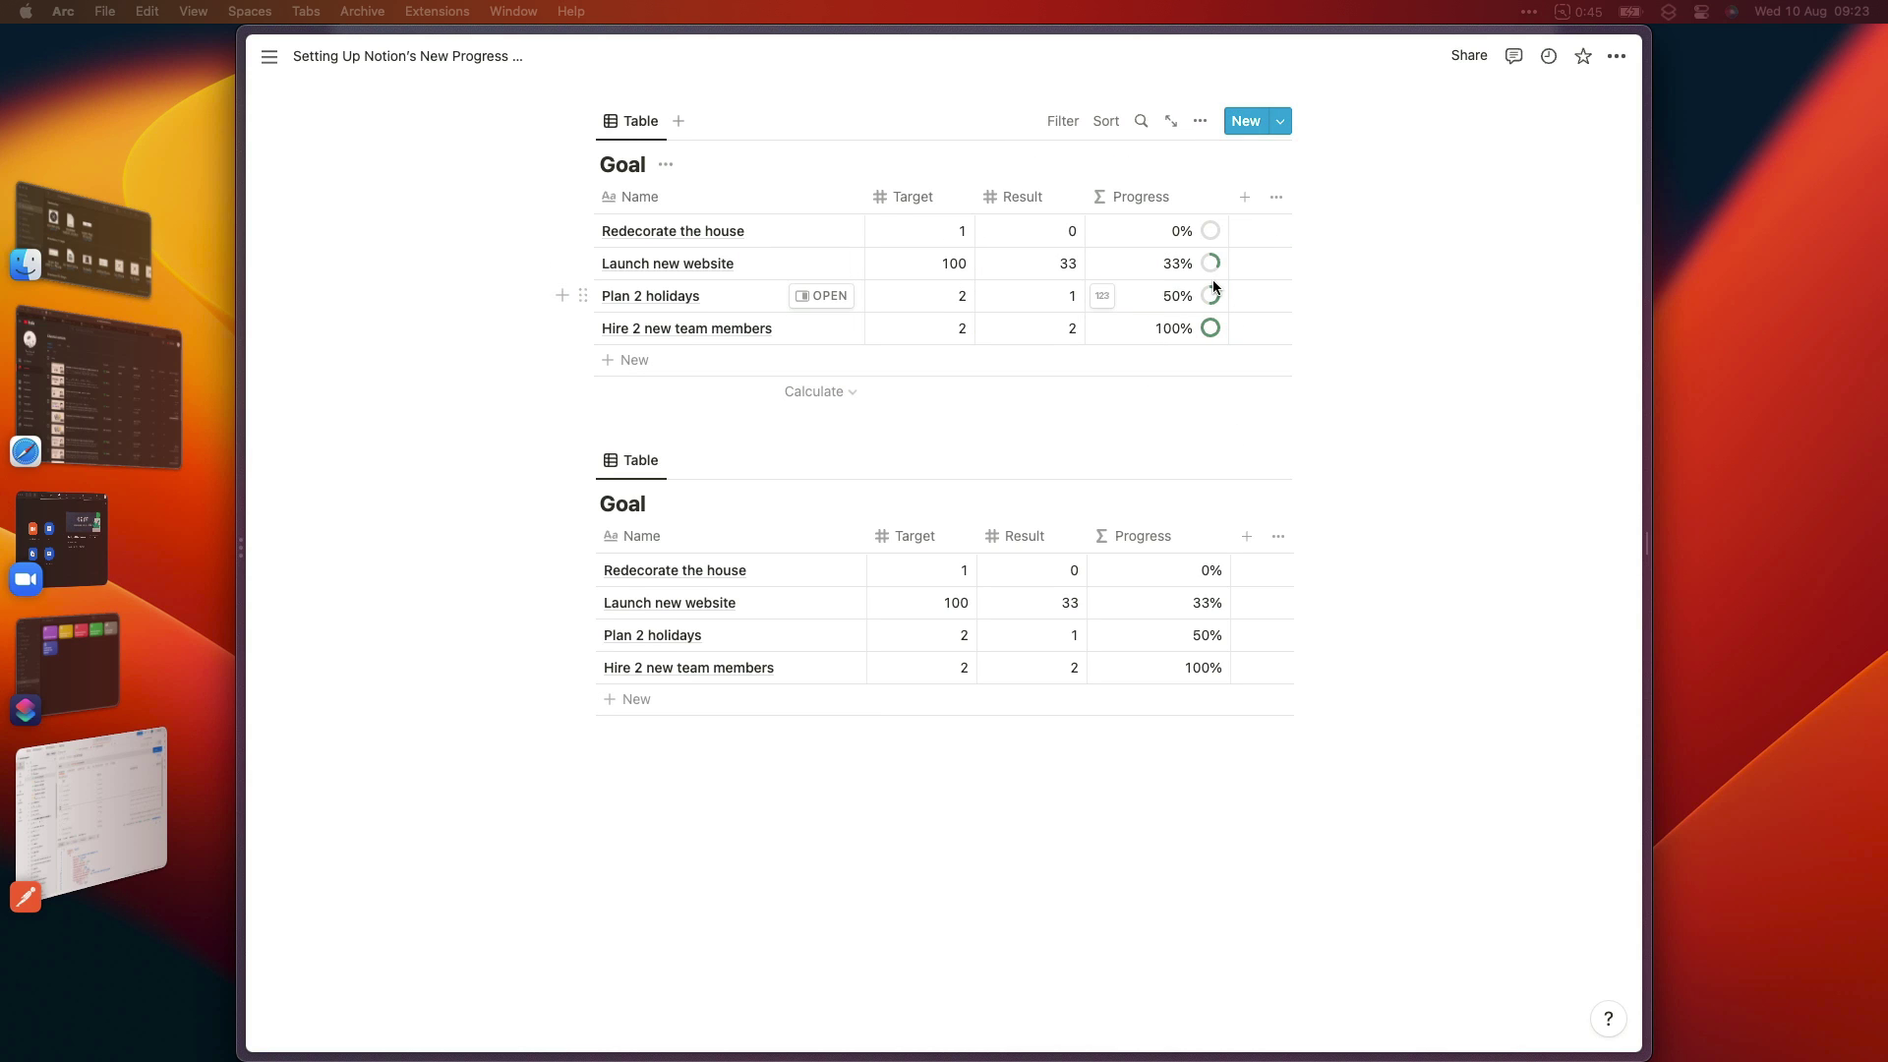
# Delete the Result and Progress properties from the third Goal table.
pyautogui.scroll(3, 1213, 283)
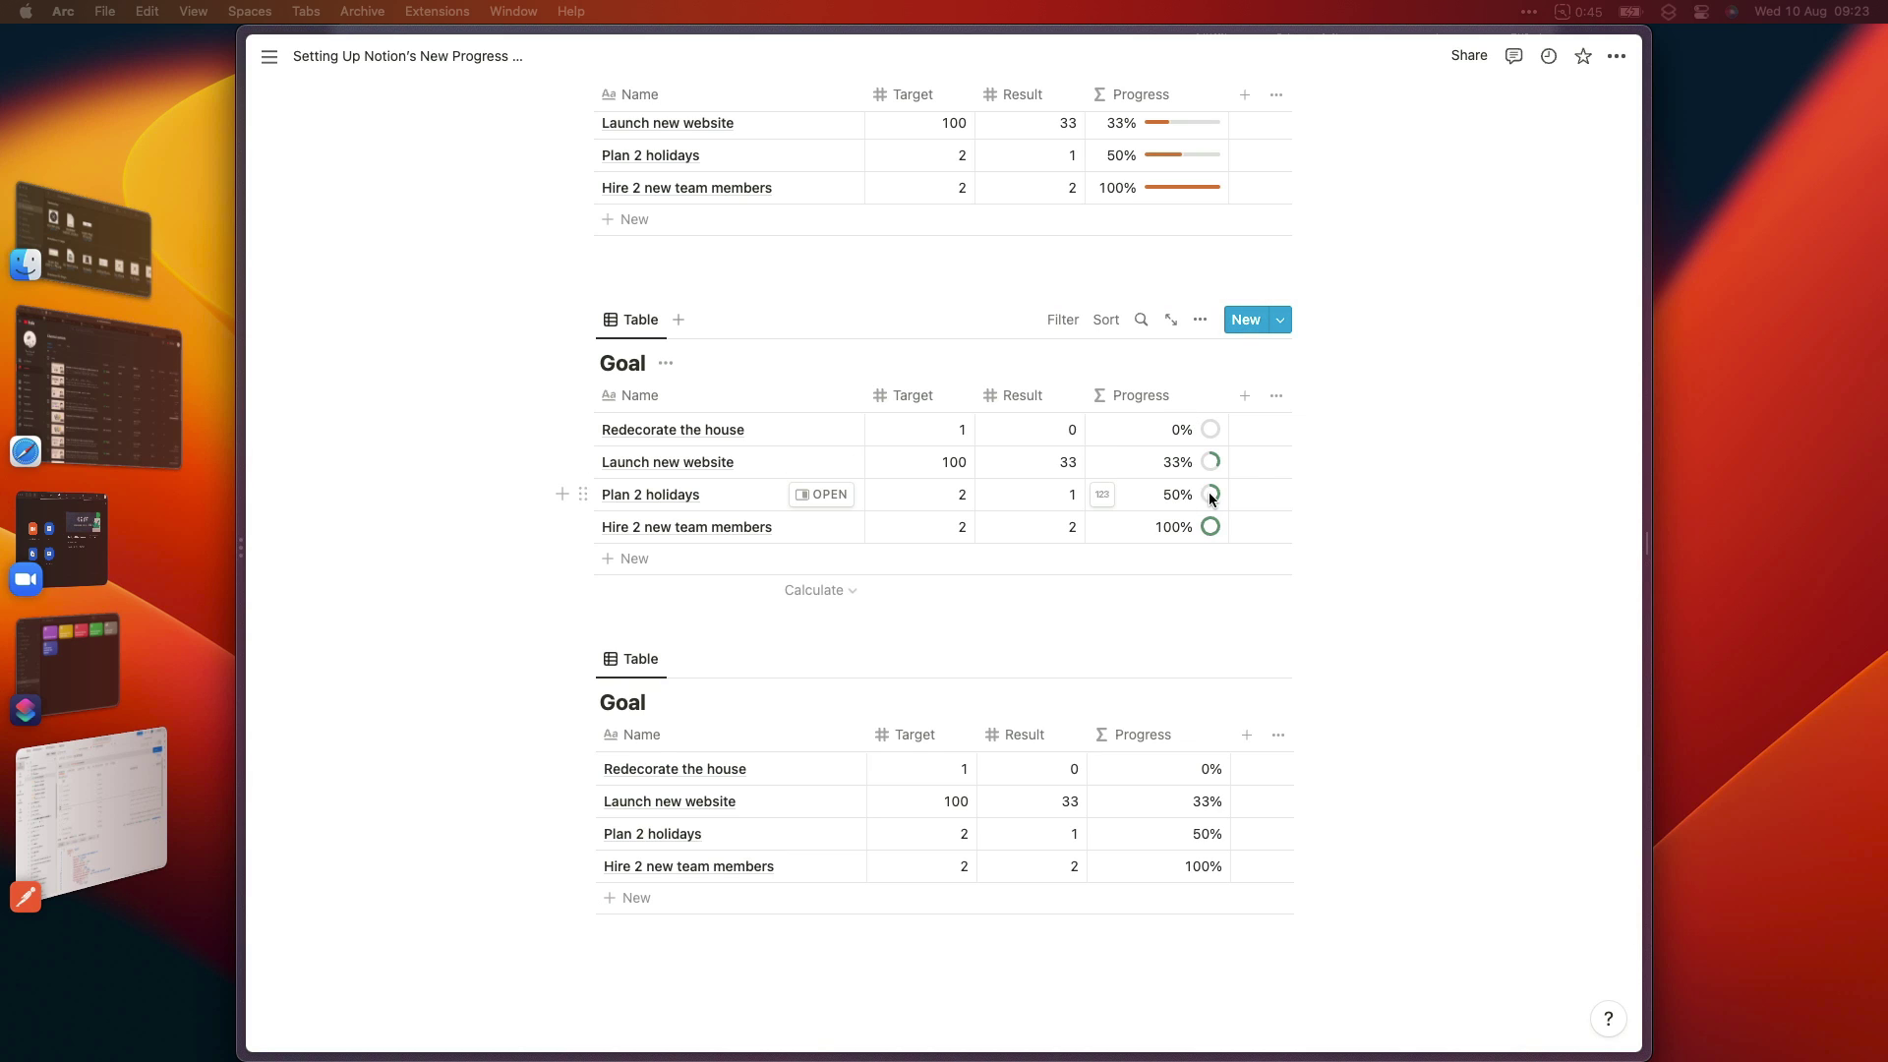
pyautogui.moveTo(1209, 495)
pyautogui.scroll(-4, 1323, 458)
pyautogui.click(1025, 568)
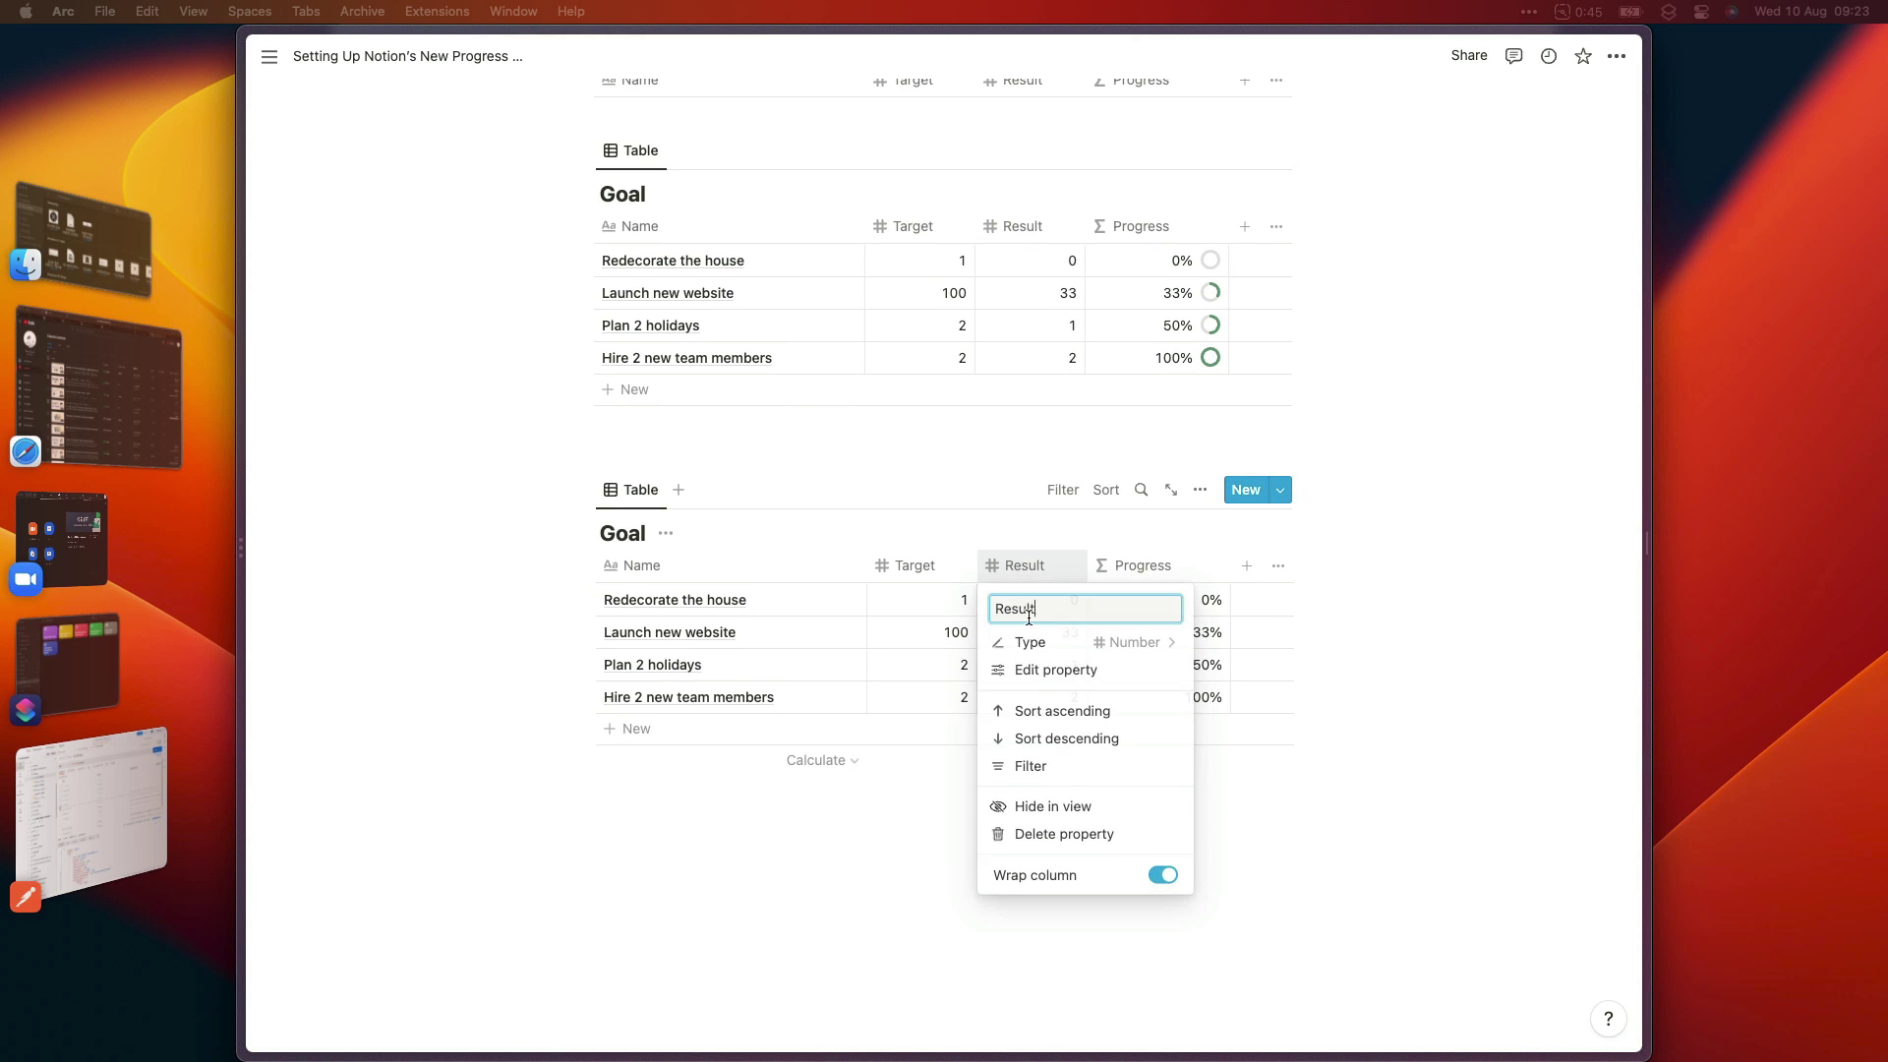
pyautogui.click(1049, 833)
pyautogui.click(963, 553)
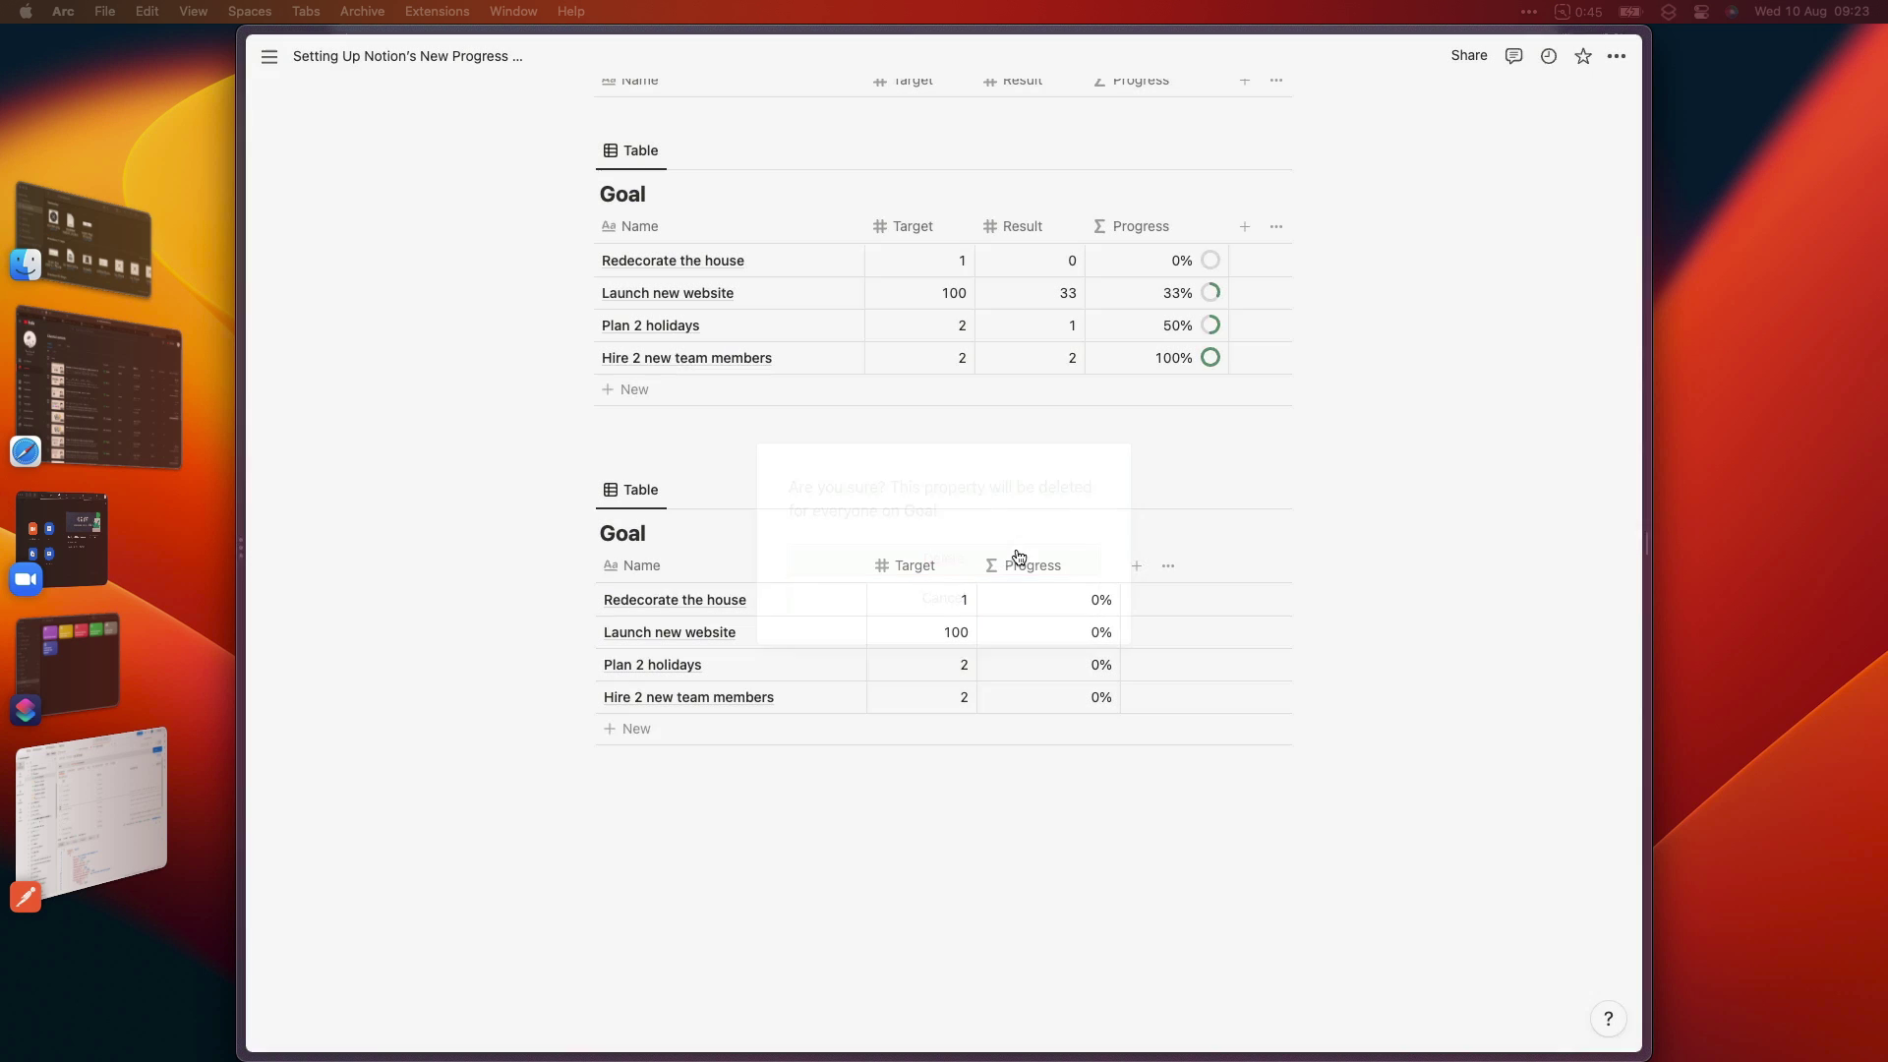
pyautogui.click(1060, 562)
pyautogui.click(1053, 833)
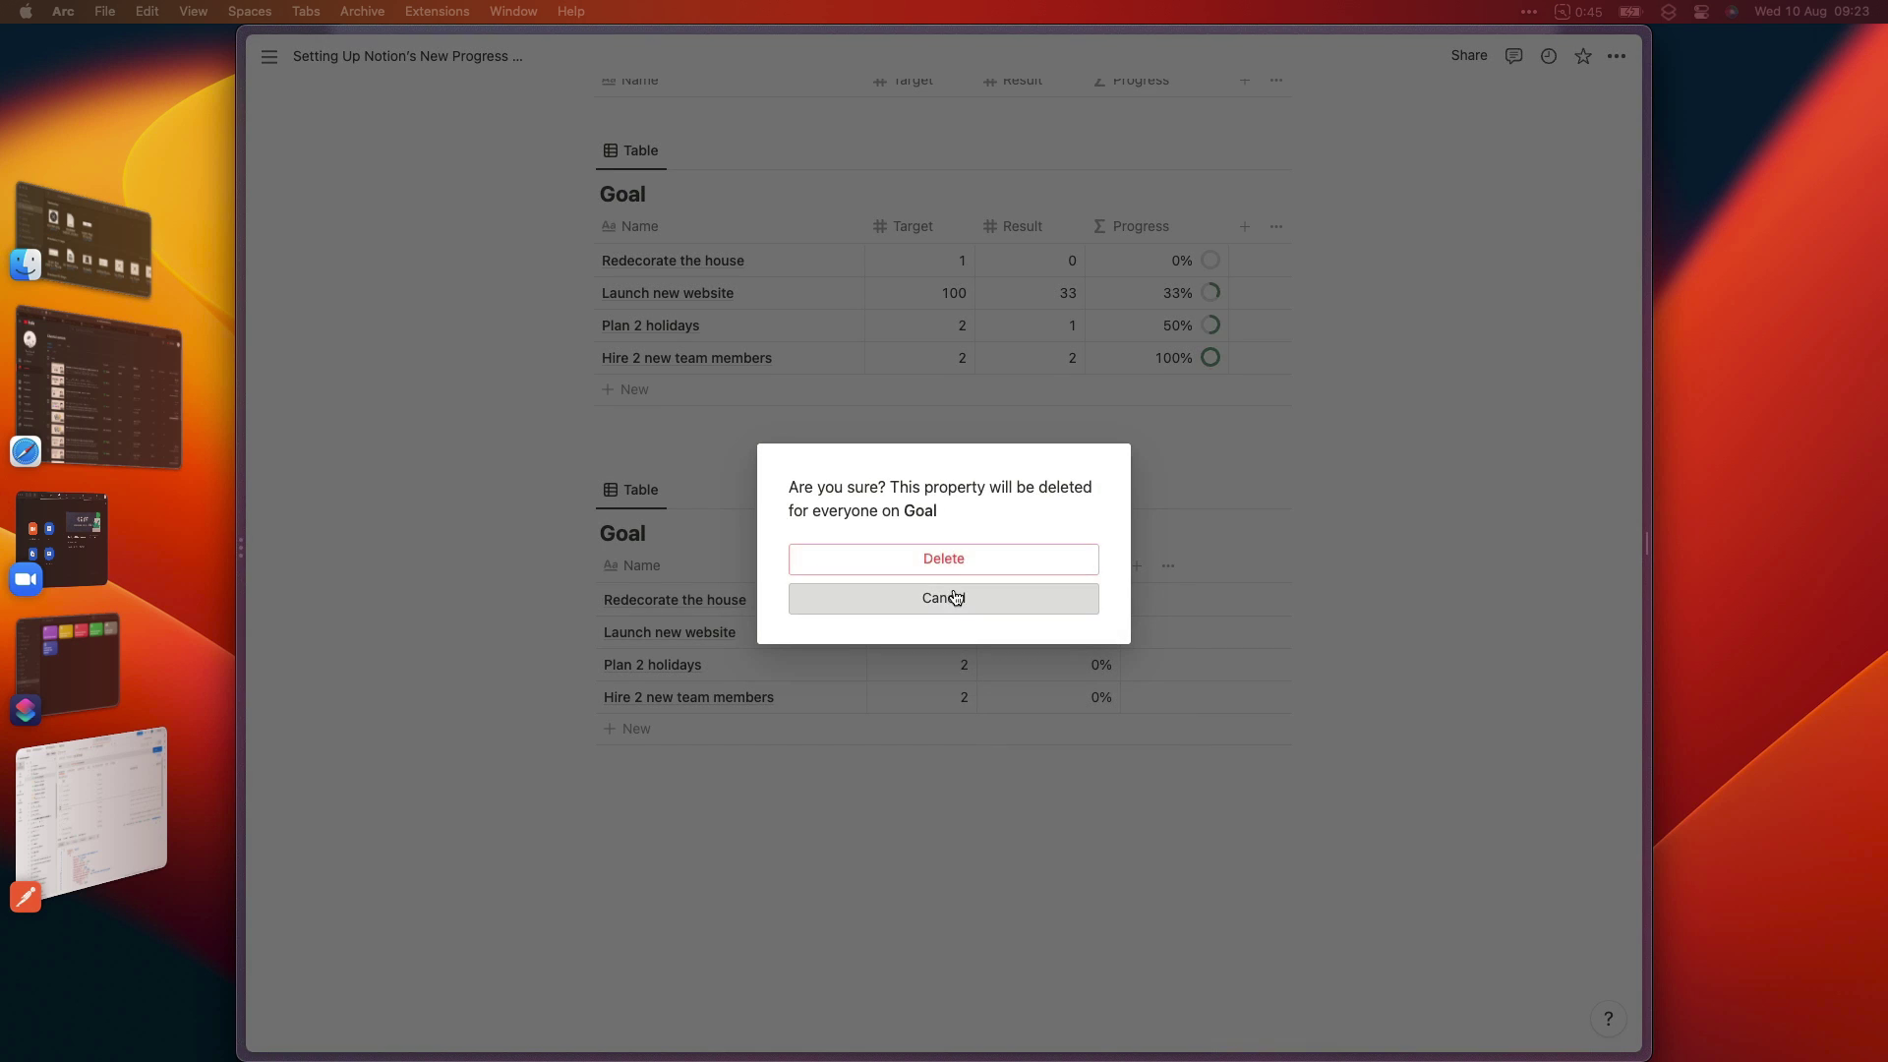
pyautogui.click(952, 564)
# Rename the third Goal table's Target property as Progress.
pyautogui.click(929, 565)
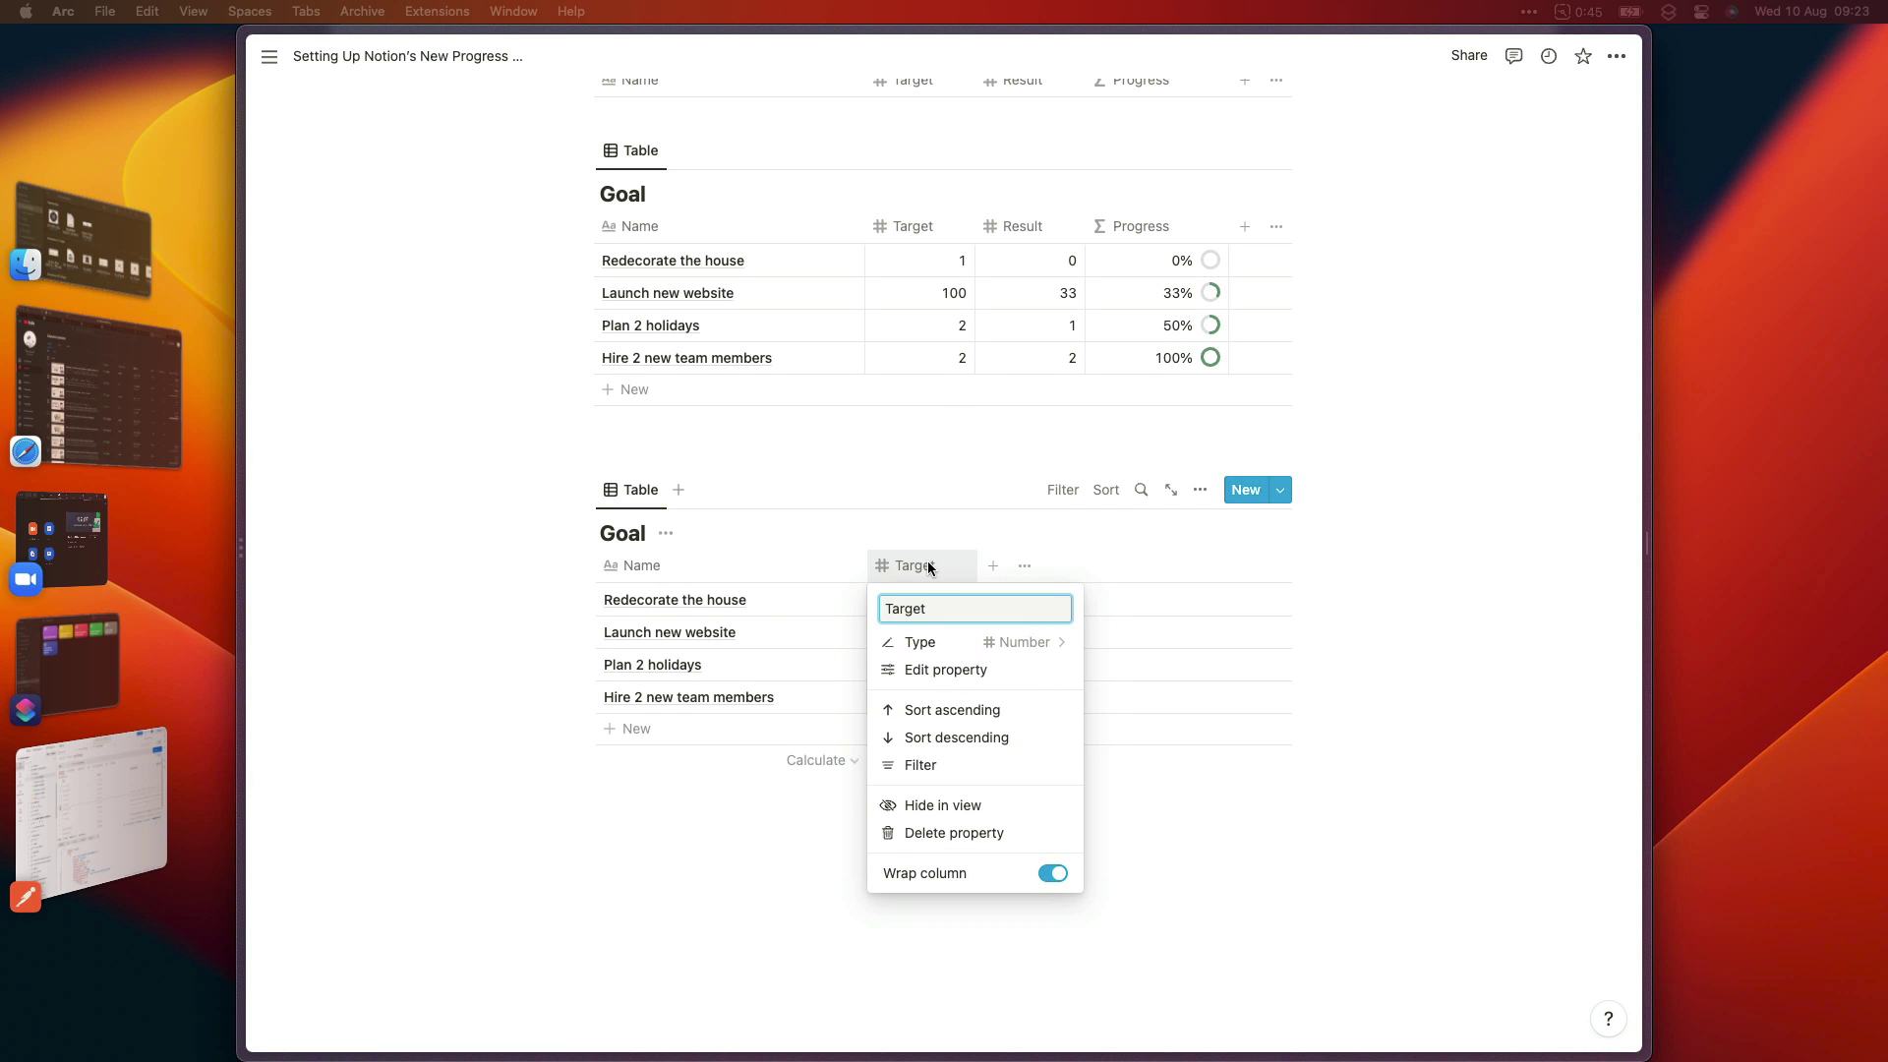
pyautogui.press('super+a')
pyautogui.write('Progress')
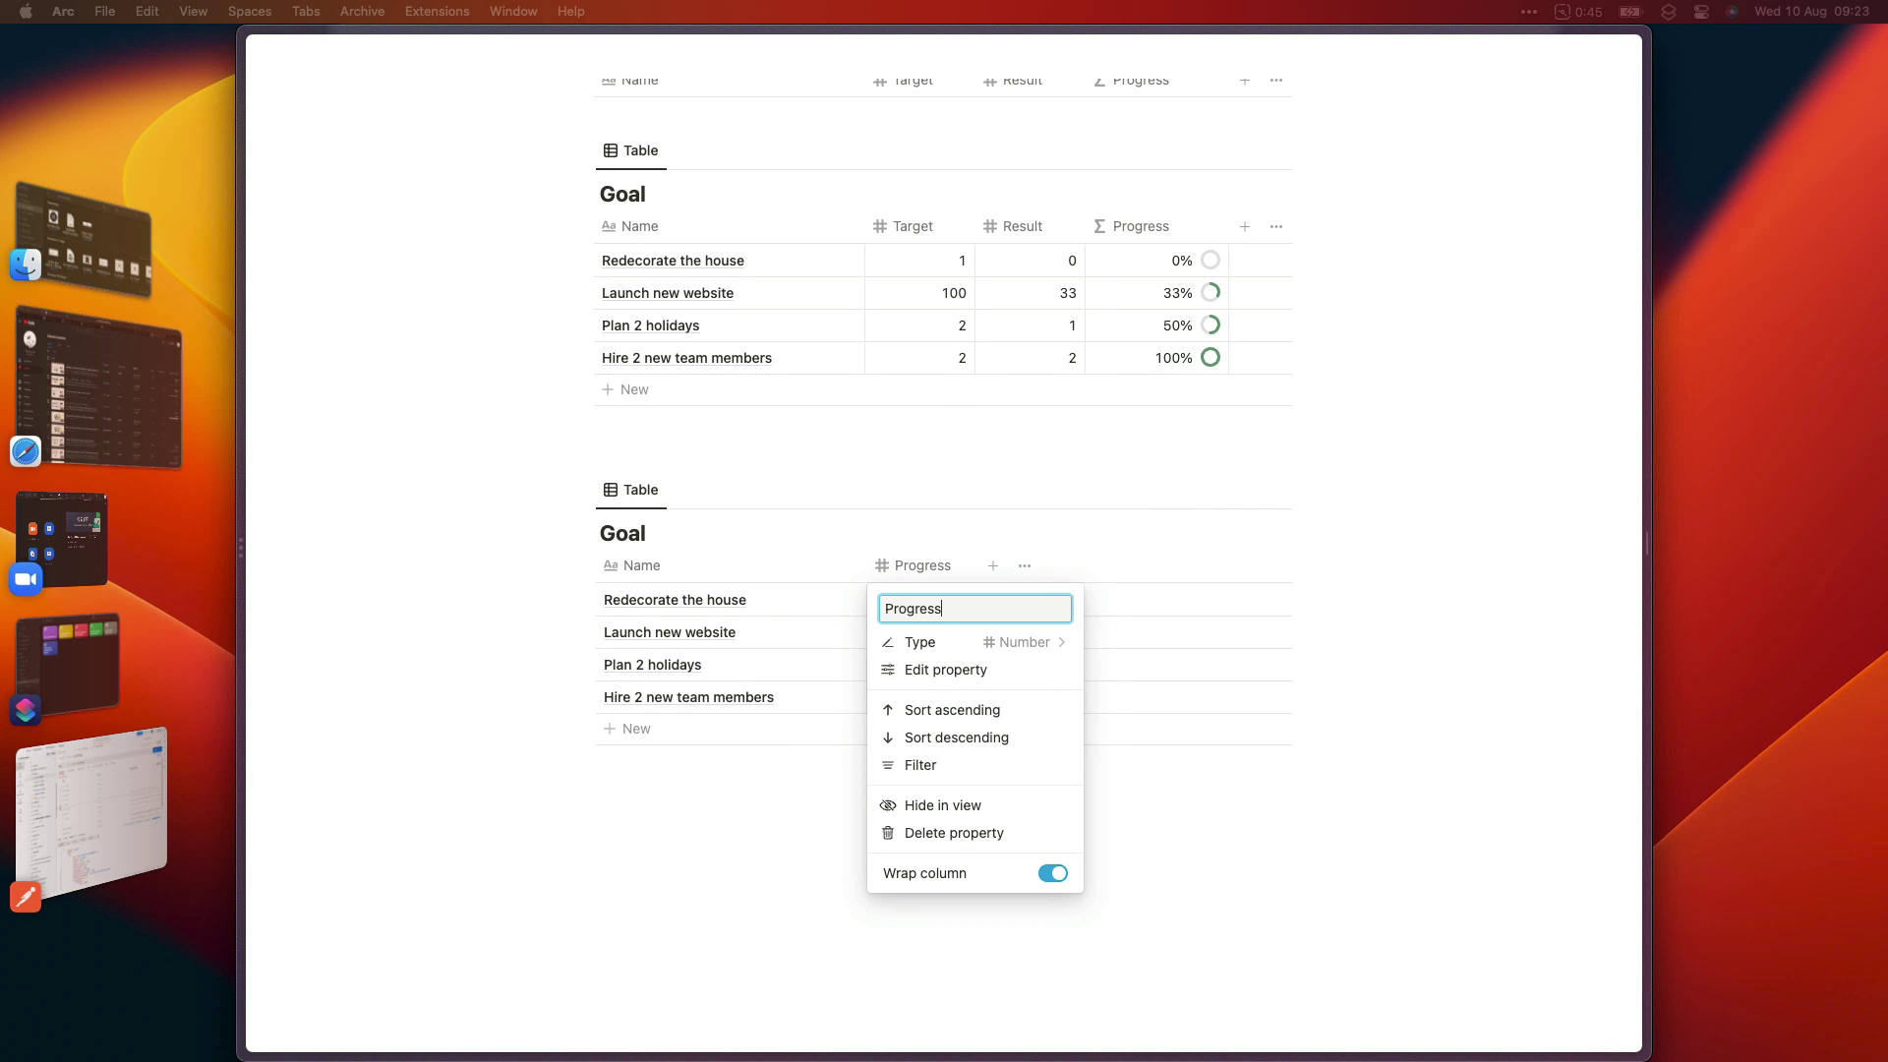
pyautogui.press('Return')
pyautogui.scroll(-1, 931, 453)
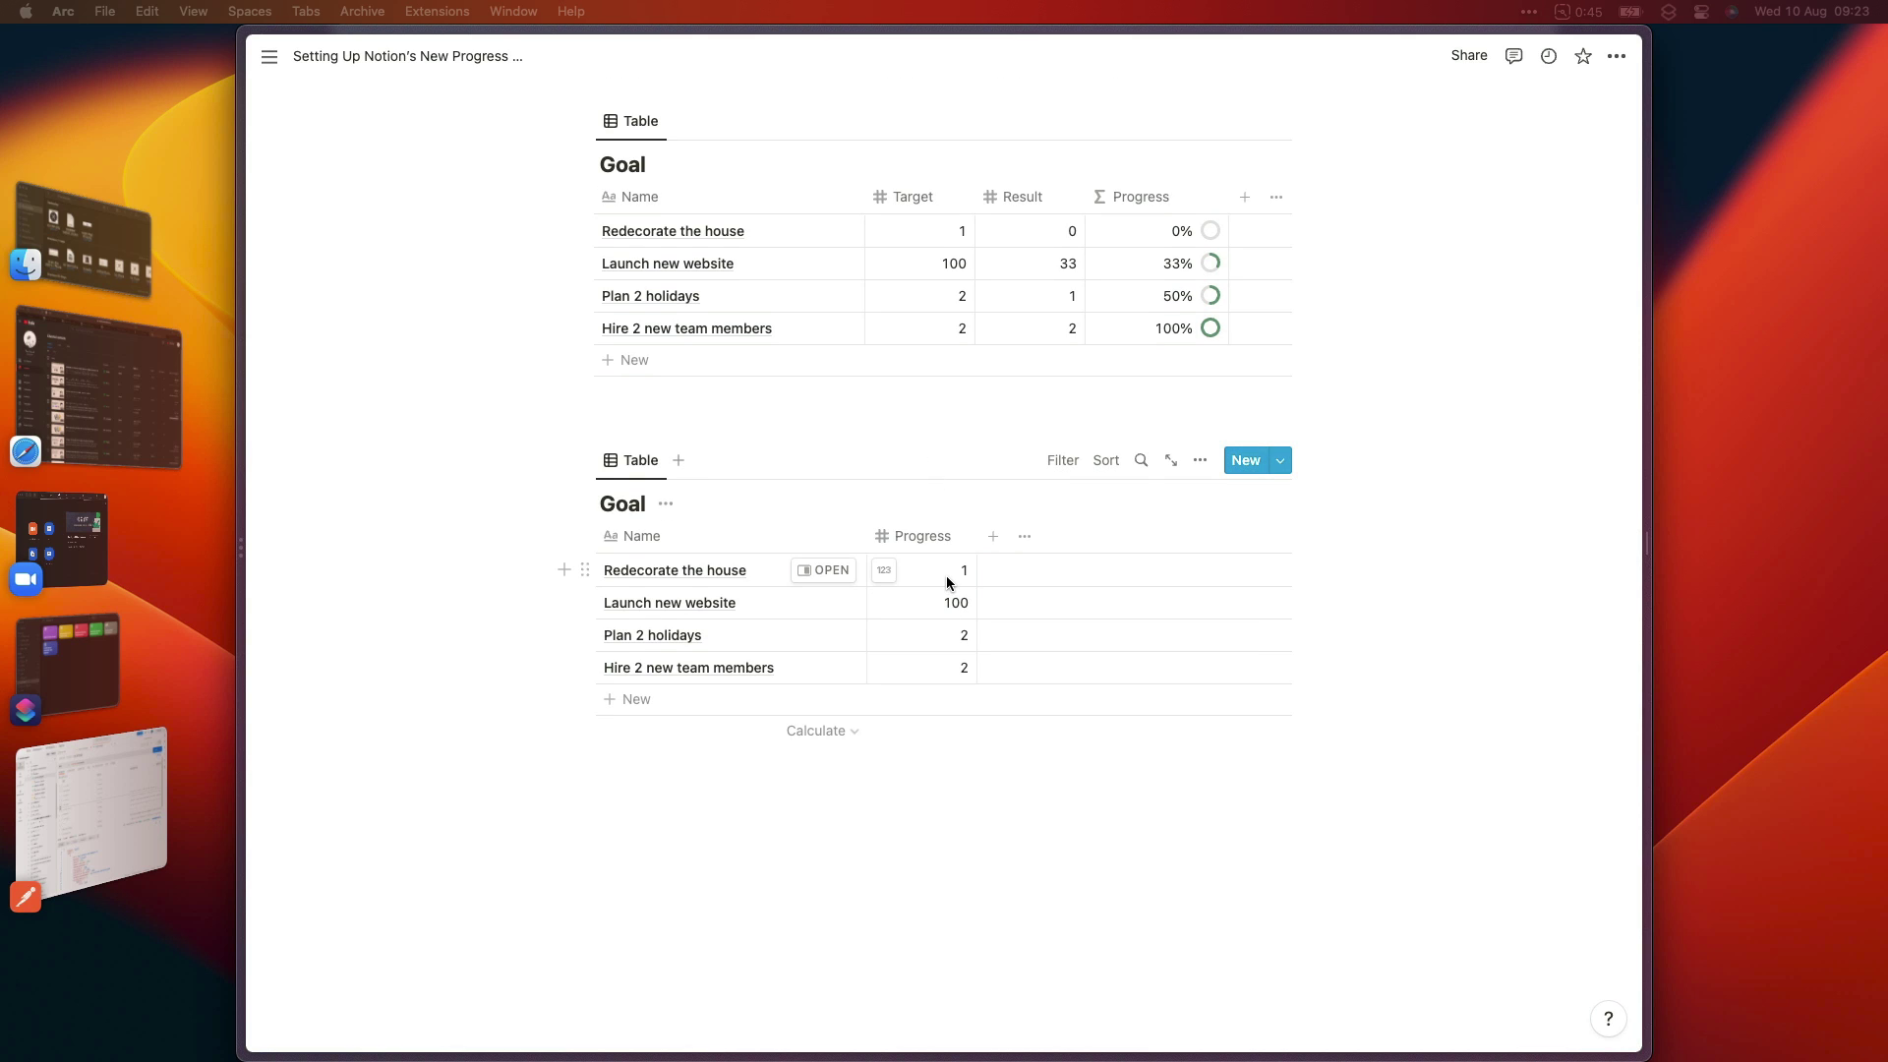
# Clear all values in the third table's Progress column and set its number format to Percent.
pyautogui.moveTo(931, 581); pyautogui.dragTo(944, 733)
pyautogui.press('BackSpace')
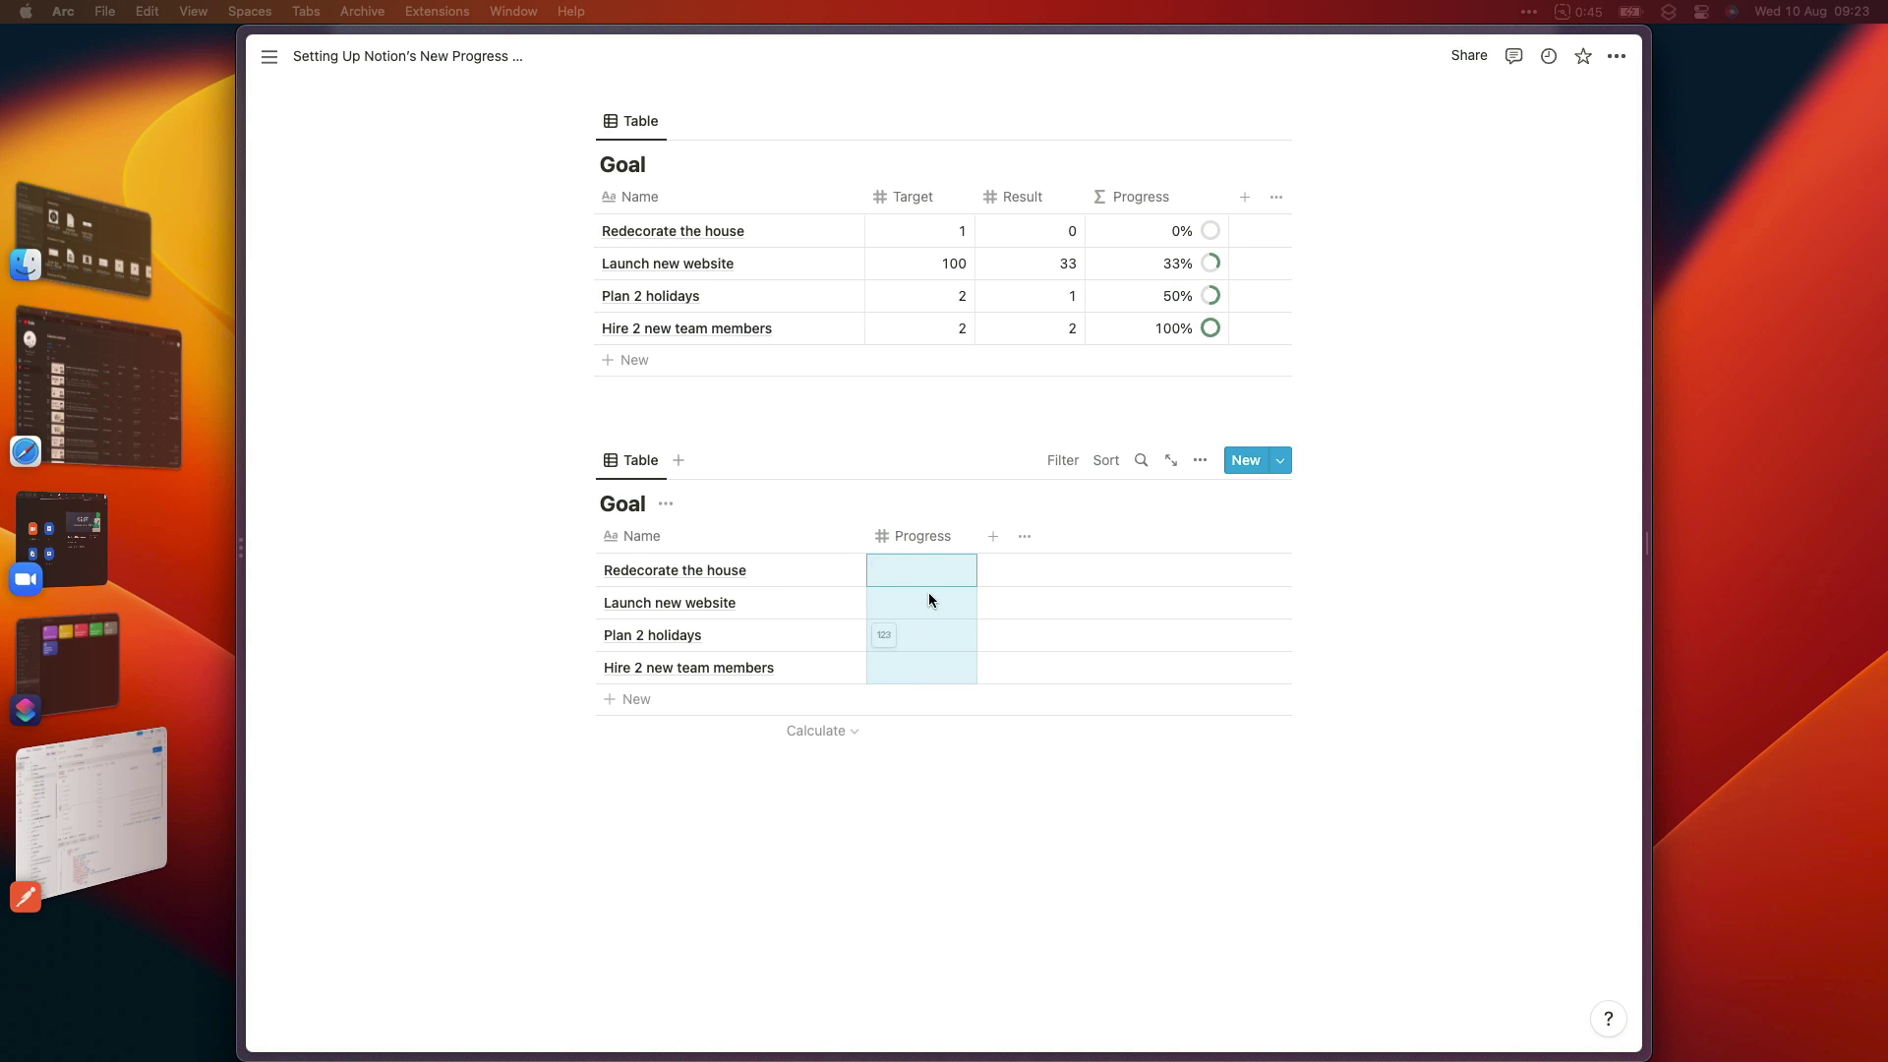
pyautogui.click(890, 575)
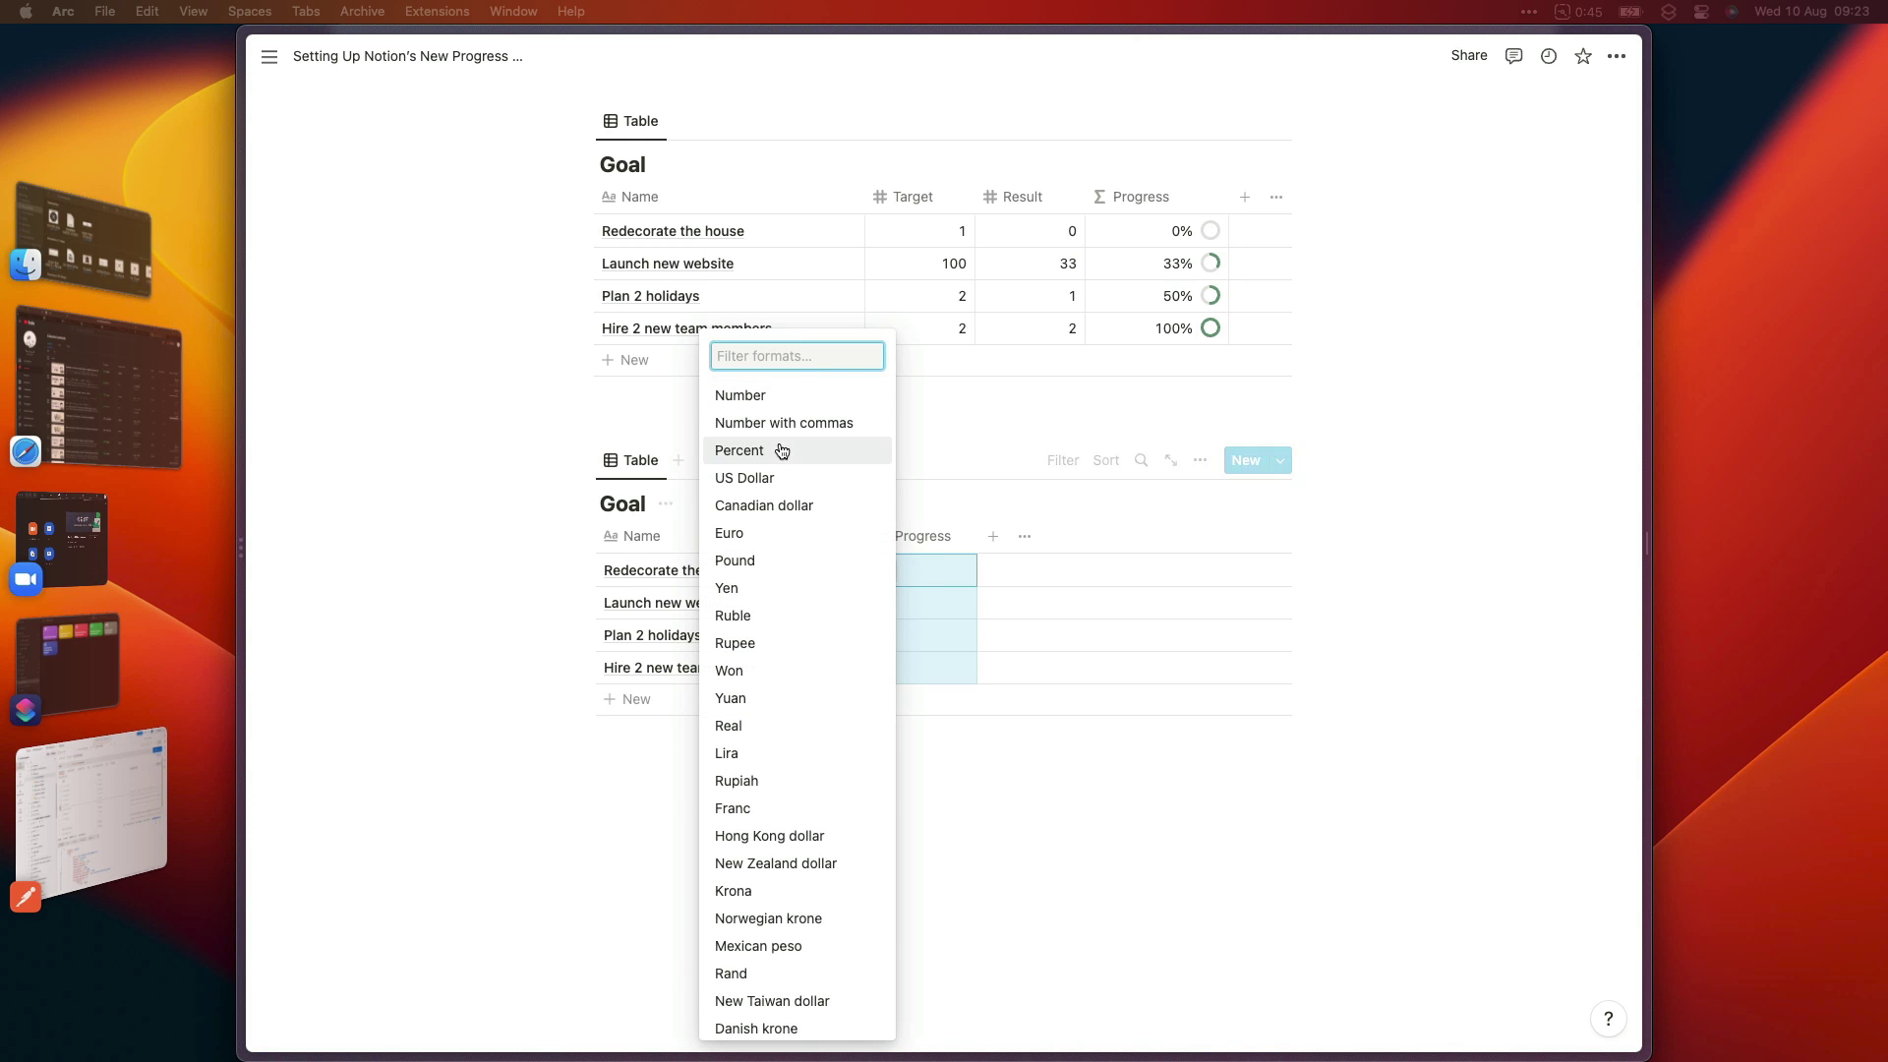
pyautogui.click(747, 450)
# Fill the third table's Progress column with 1, 20, 50 and 100, from Redecorate the house down to Hire 2 new team members.
pyautogui.click(954, 573)
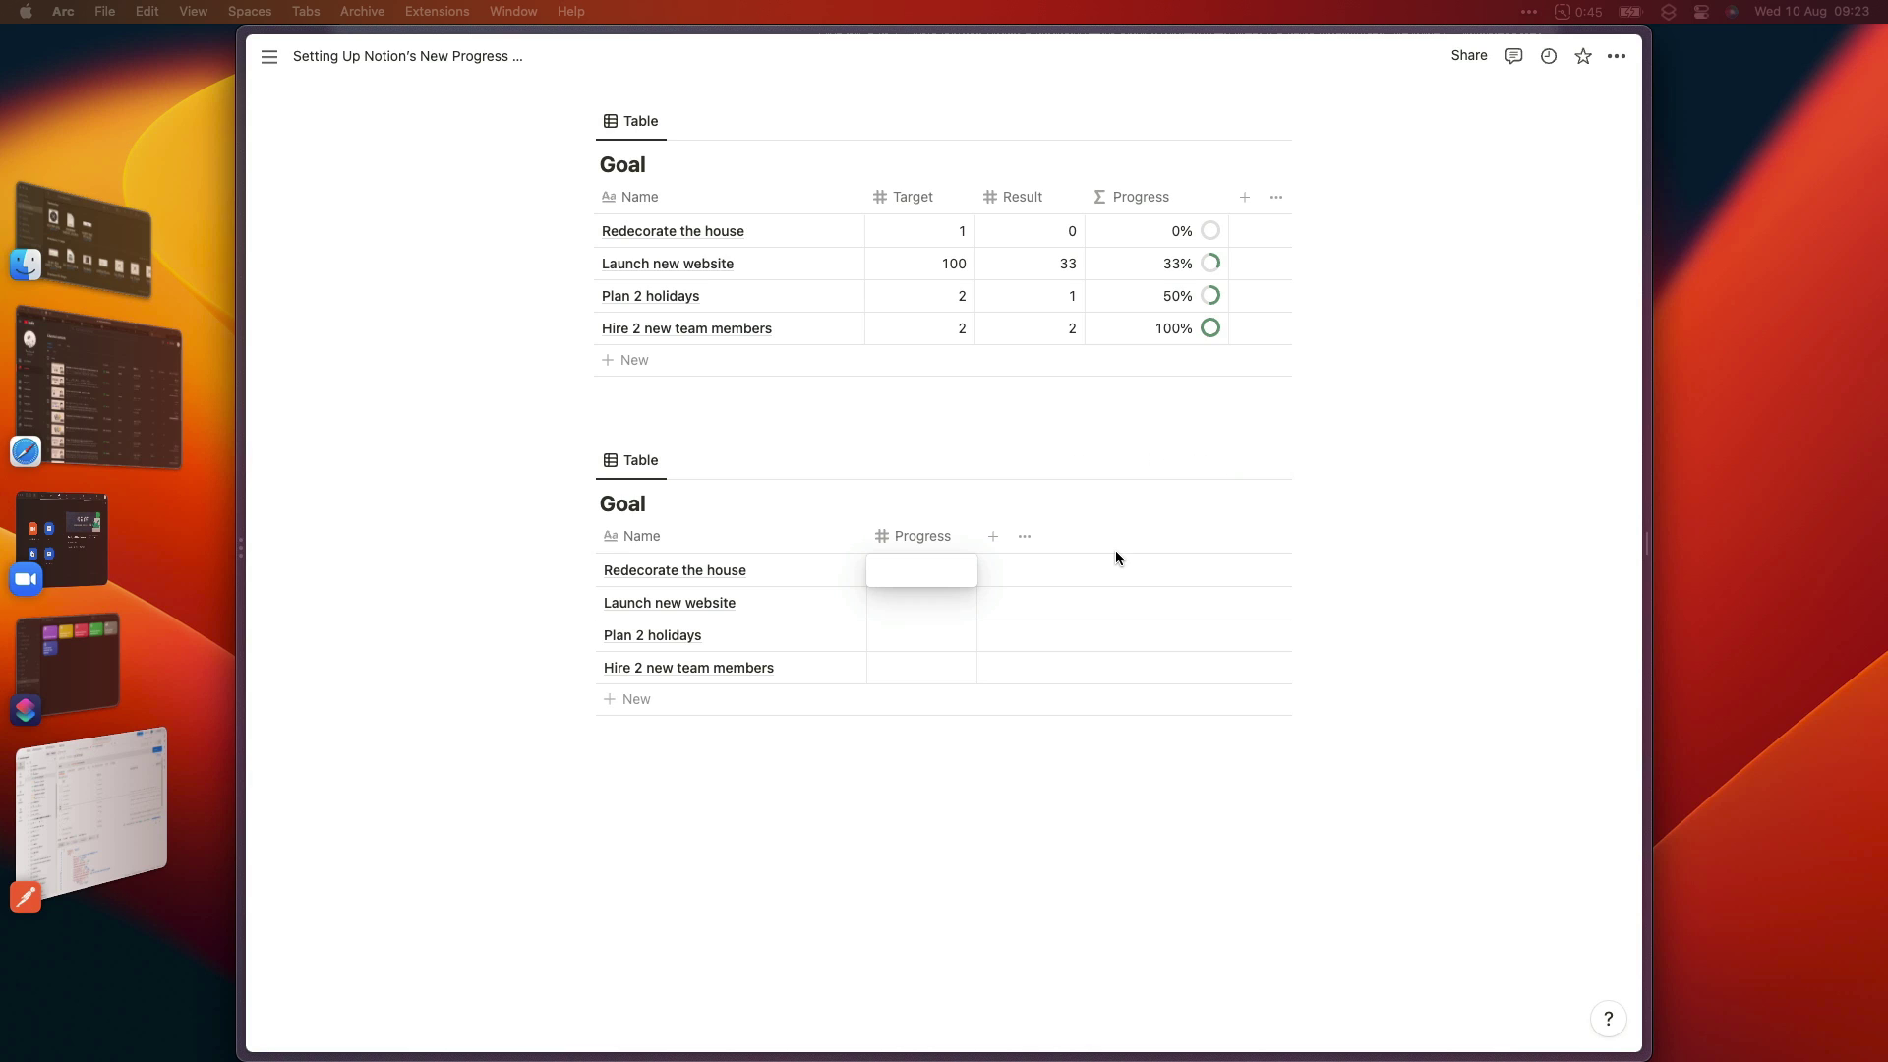
pyautogui.write('1')
pyautogui.press('Return')
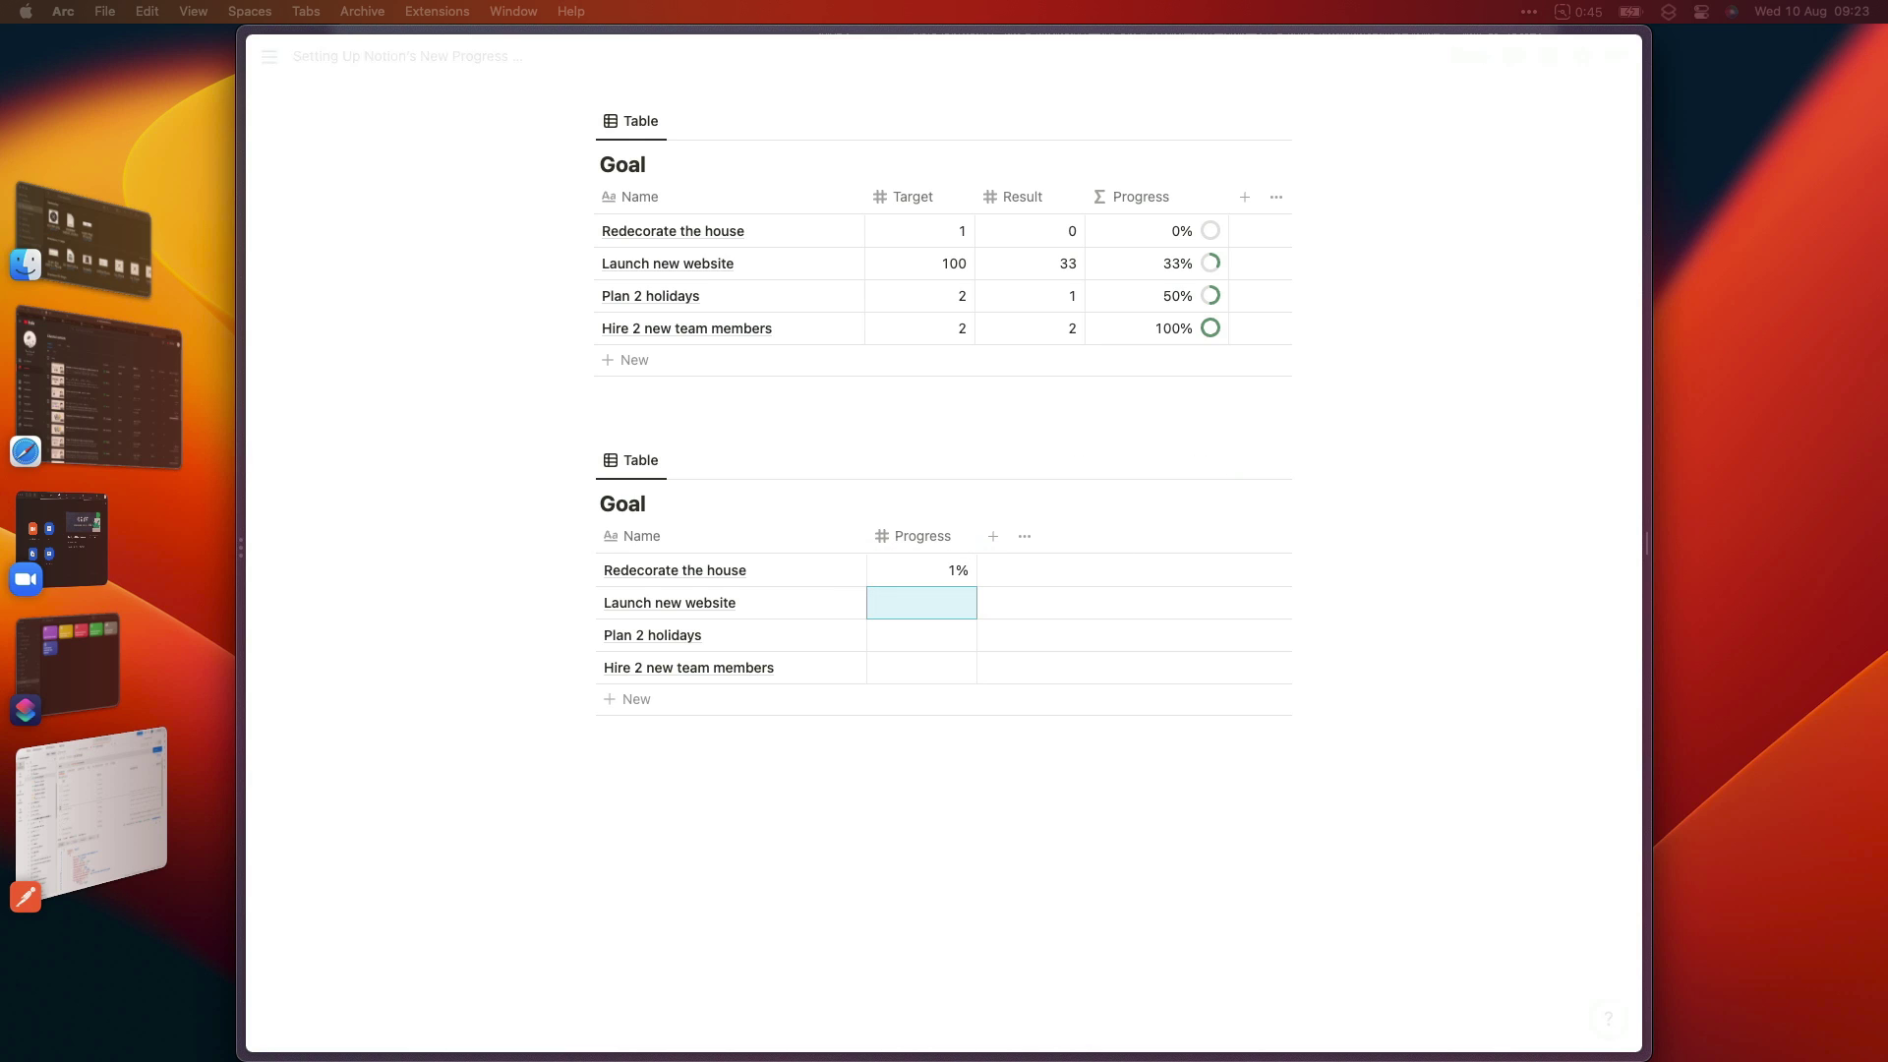
pyautogui.write('20')
pyautogui.press('Return')
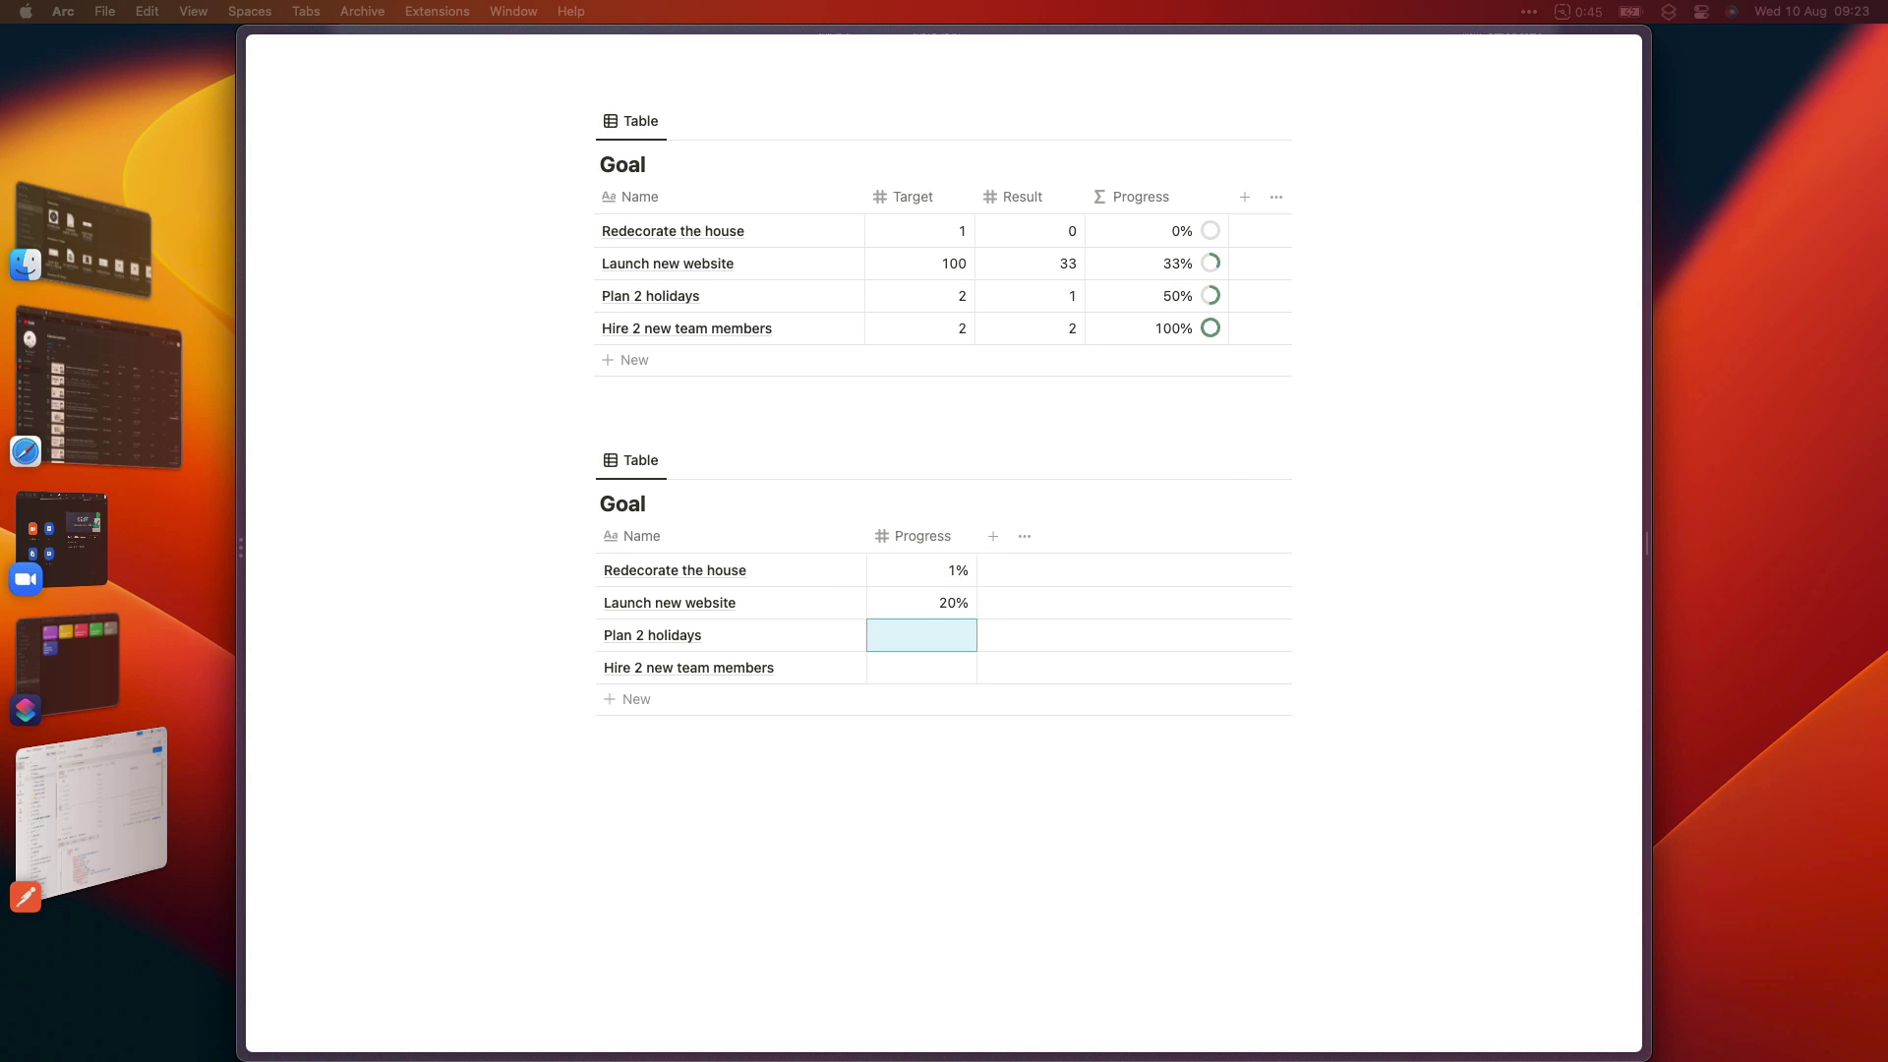
pyautogui.write('50')
pyautogui.press('Return')
pyautogui.write('100')
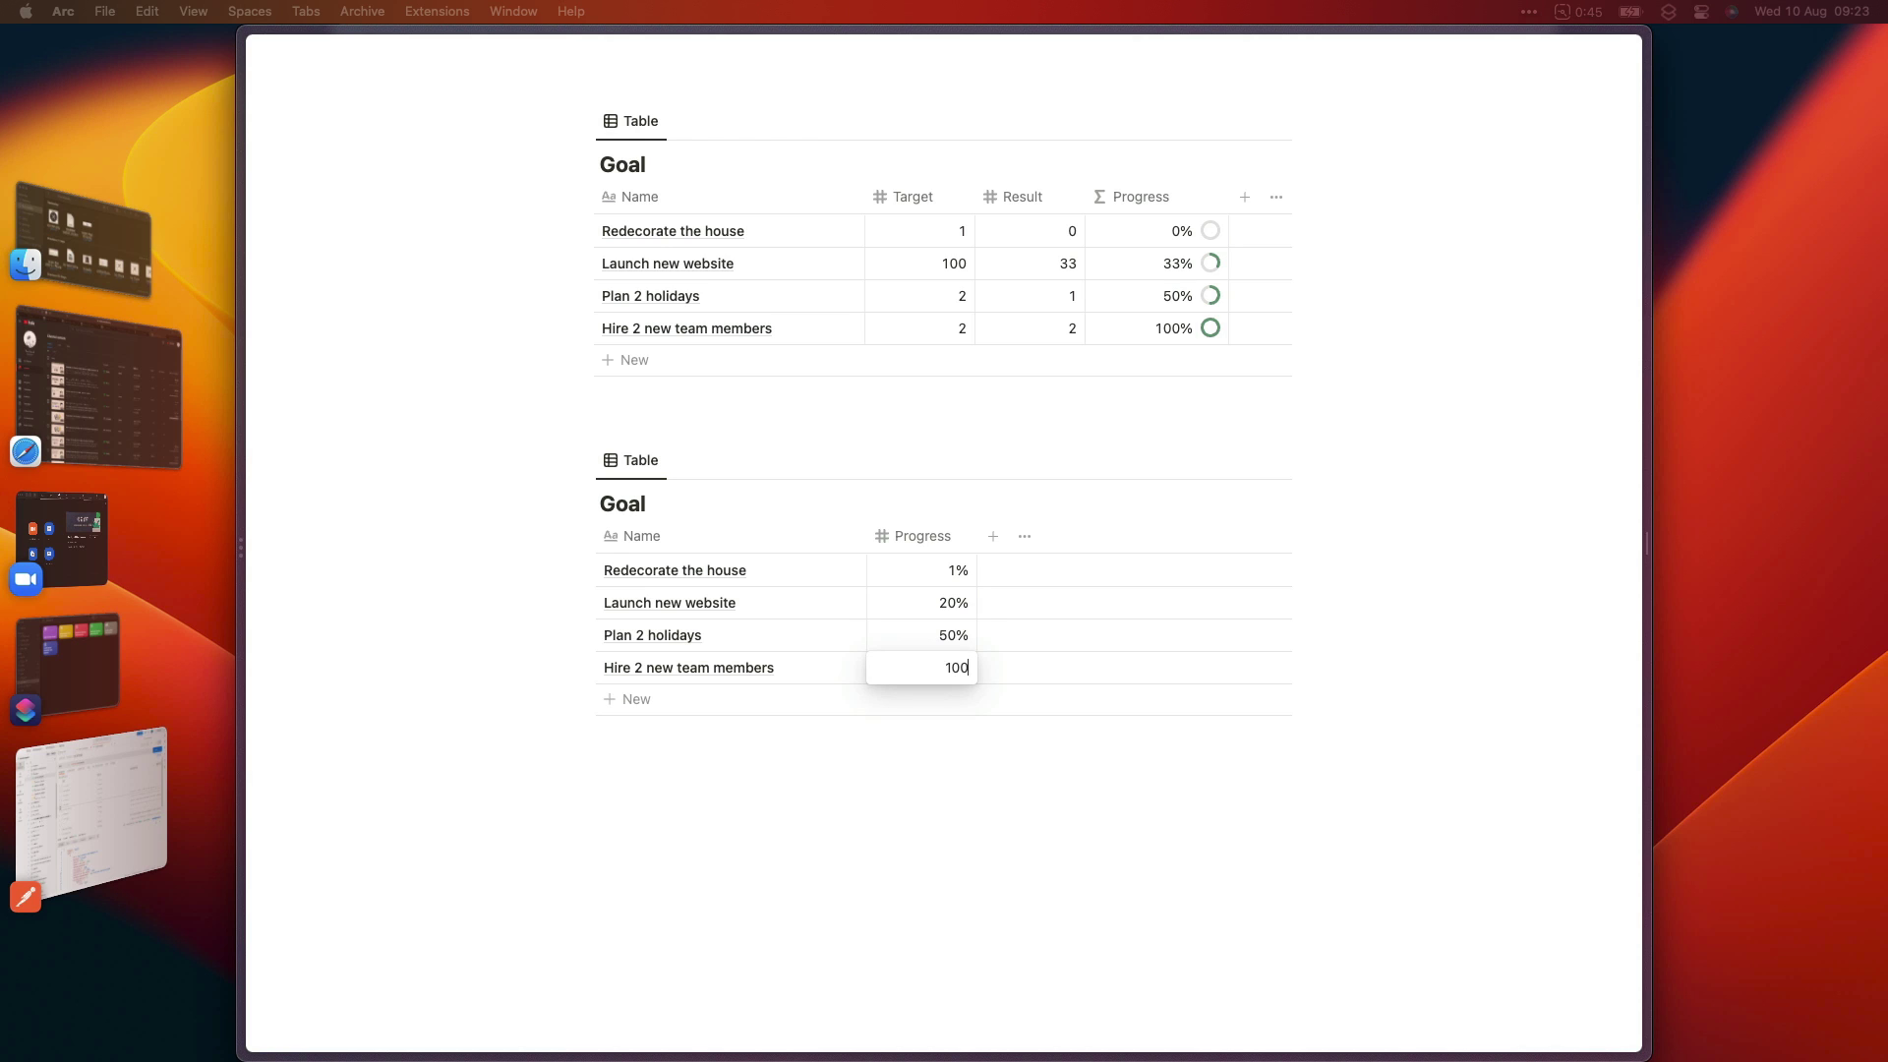
pyautogui.press('Return')
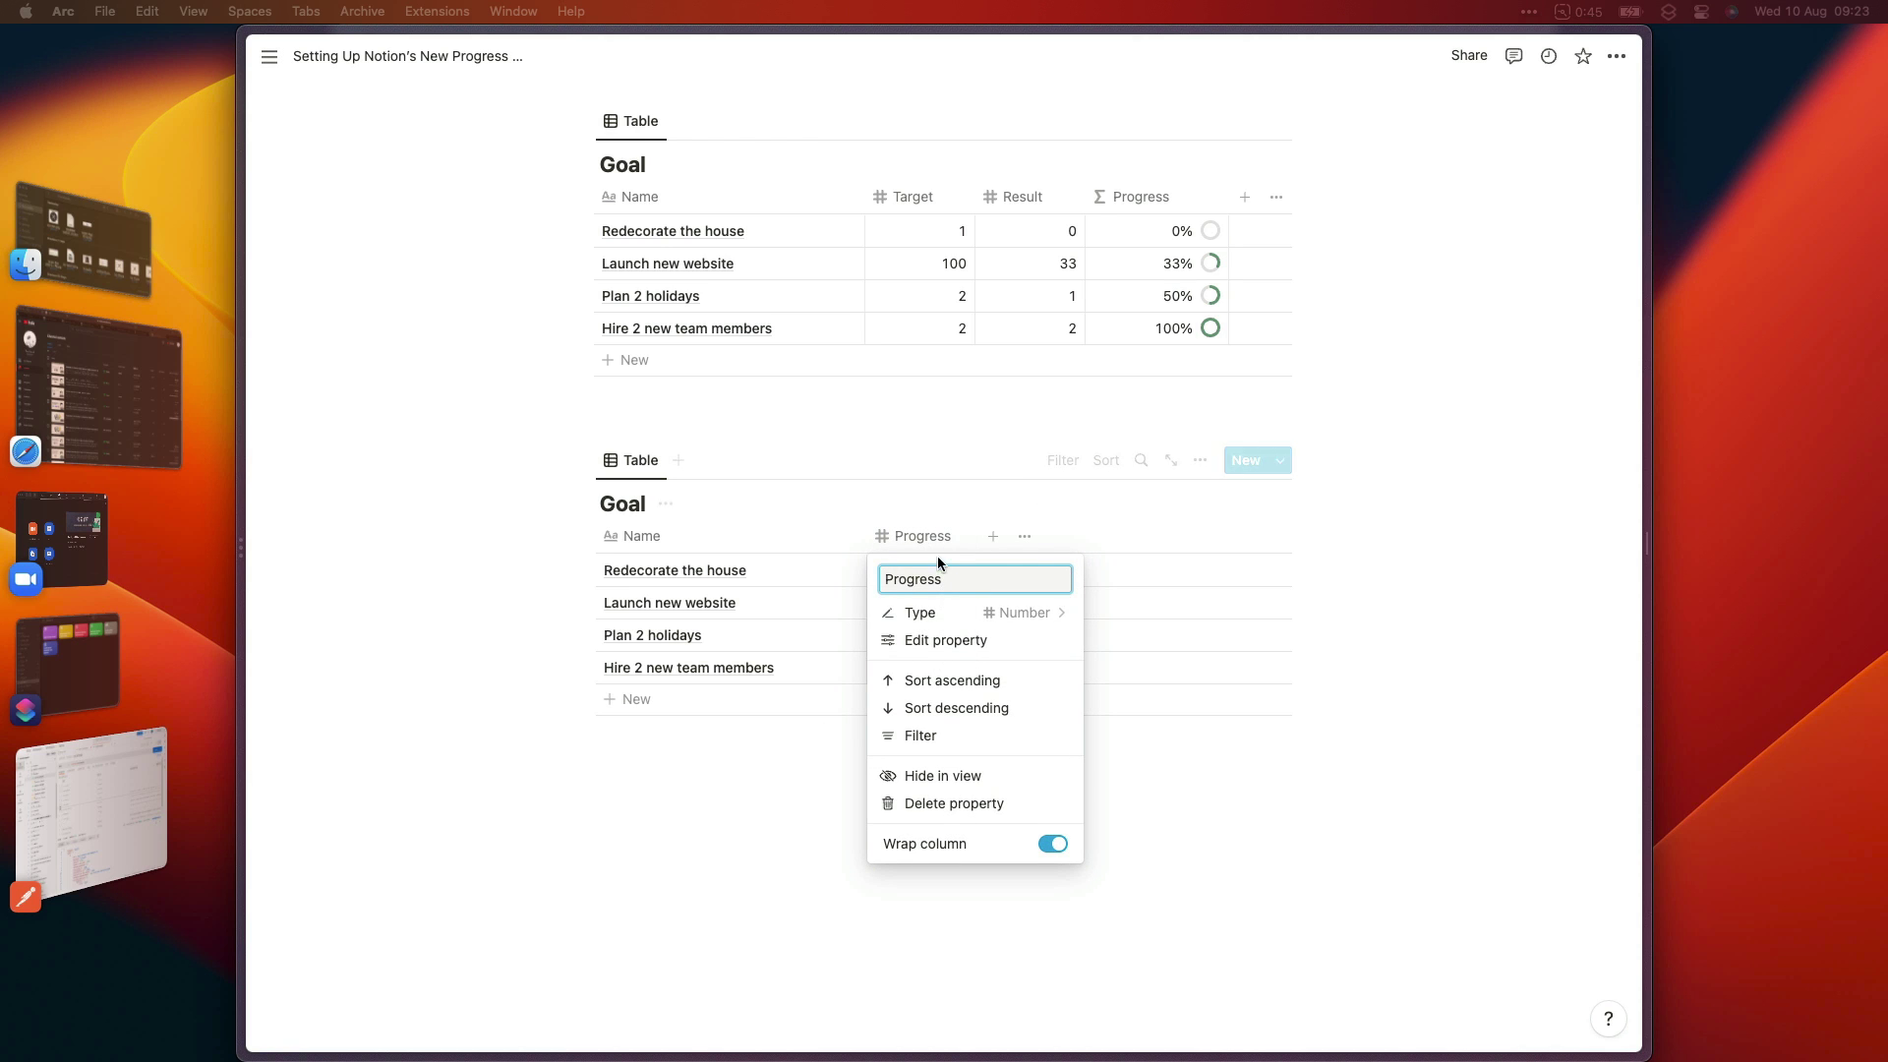
# Try the bar display for the third table's Progress property, and settle on showing it as a ring.
pyautogui.click(959, 639)
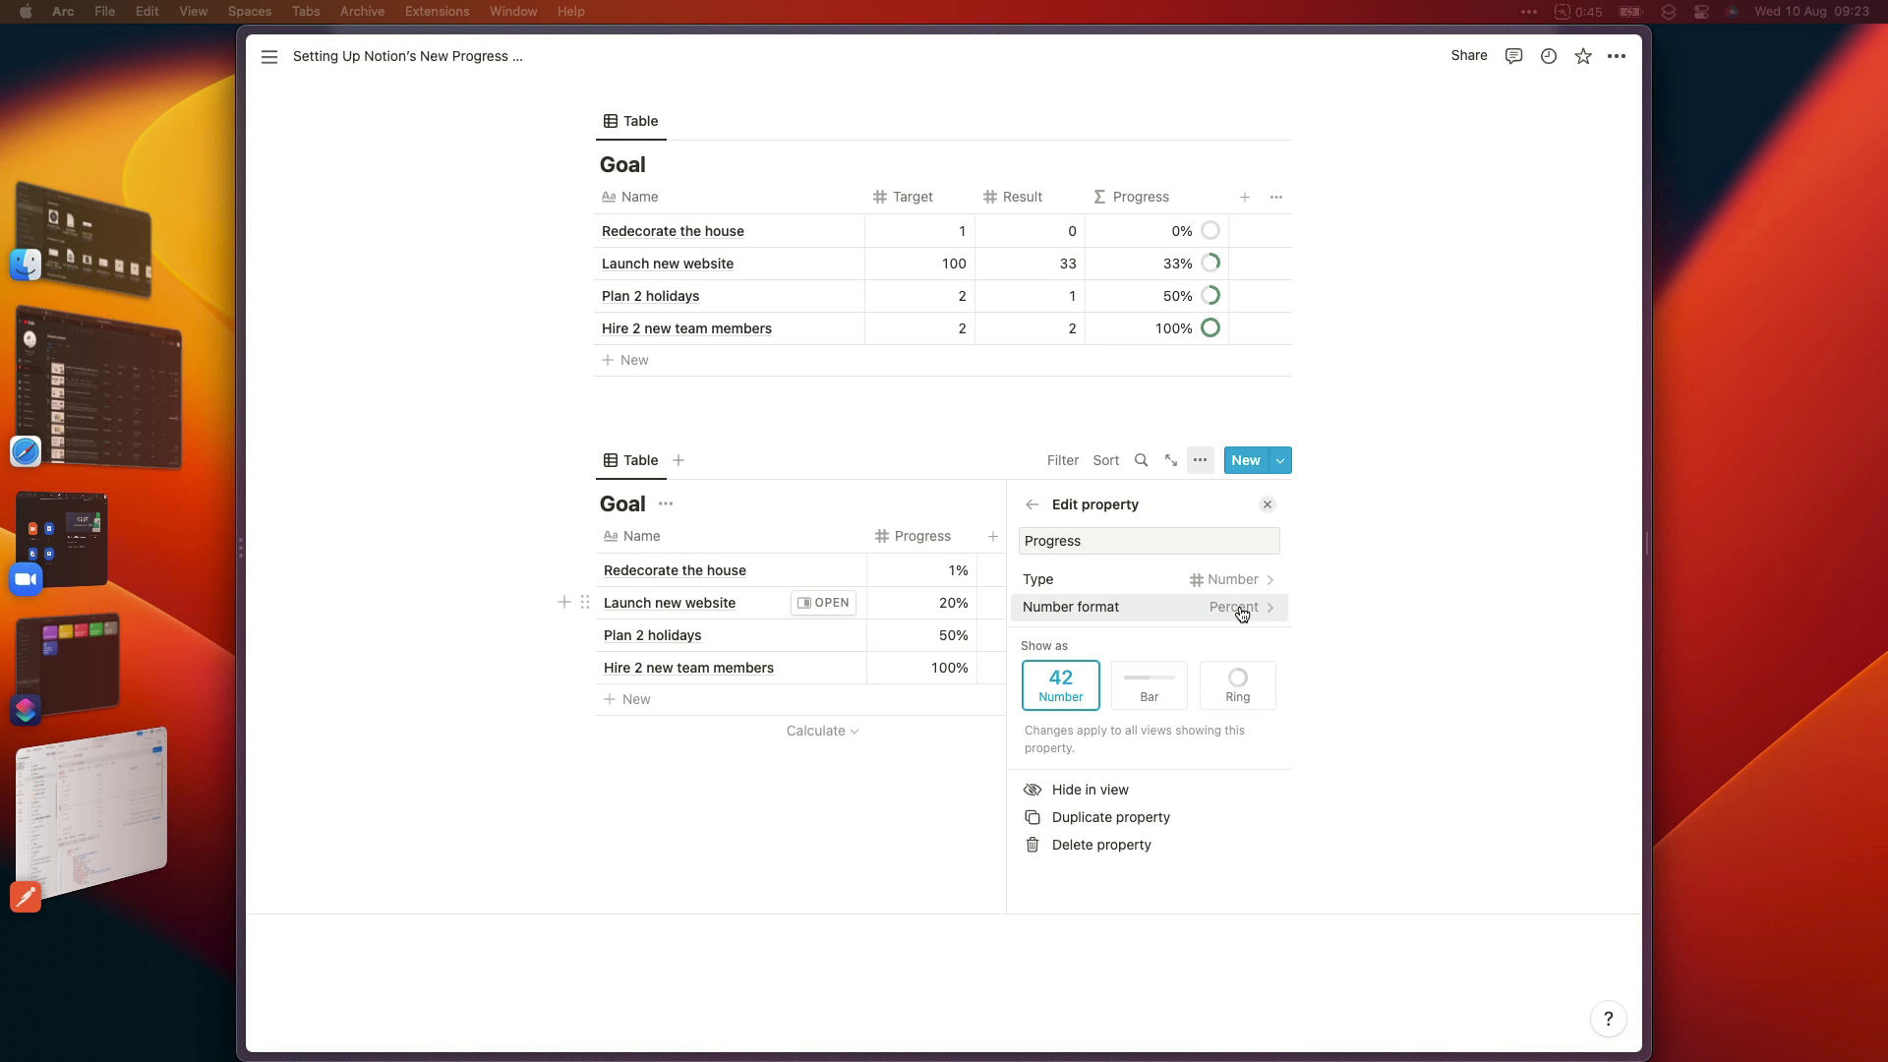
pyautogui.click(1161, 697)
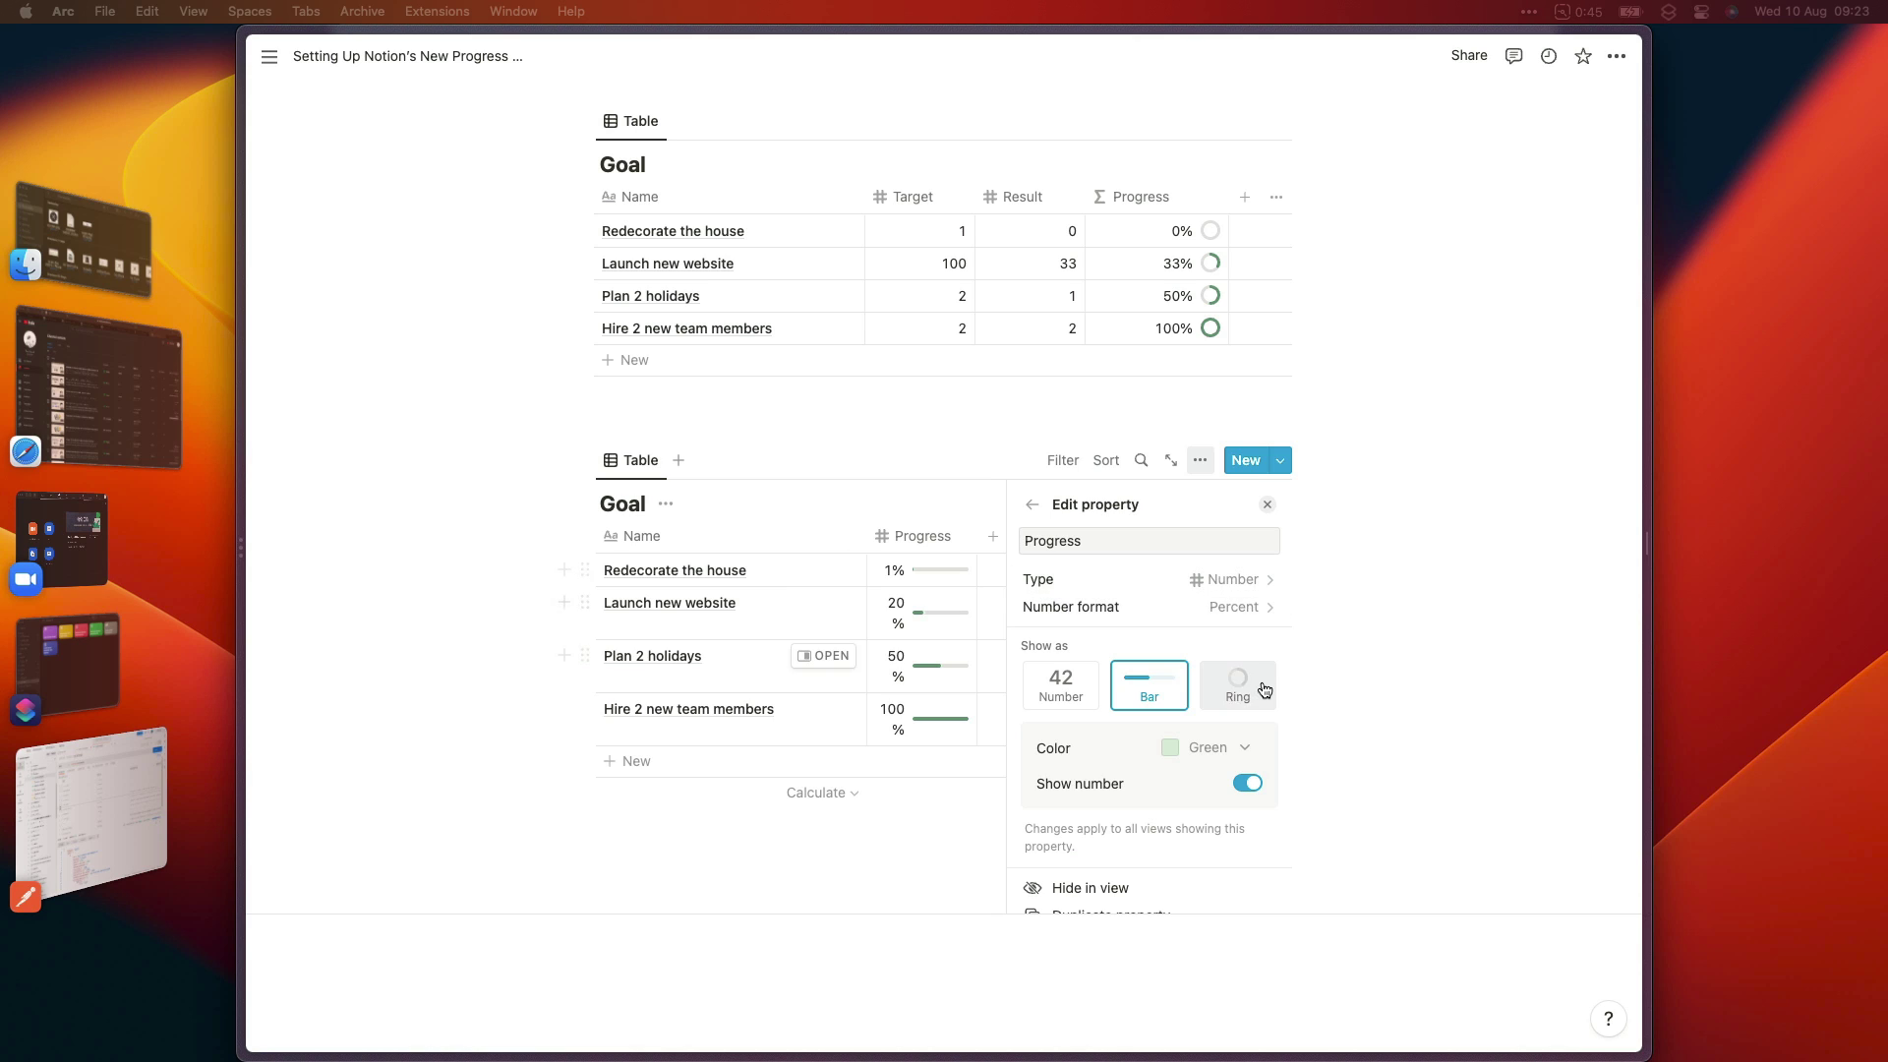
pyautogui.click(1264, 689)
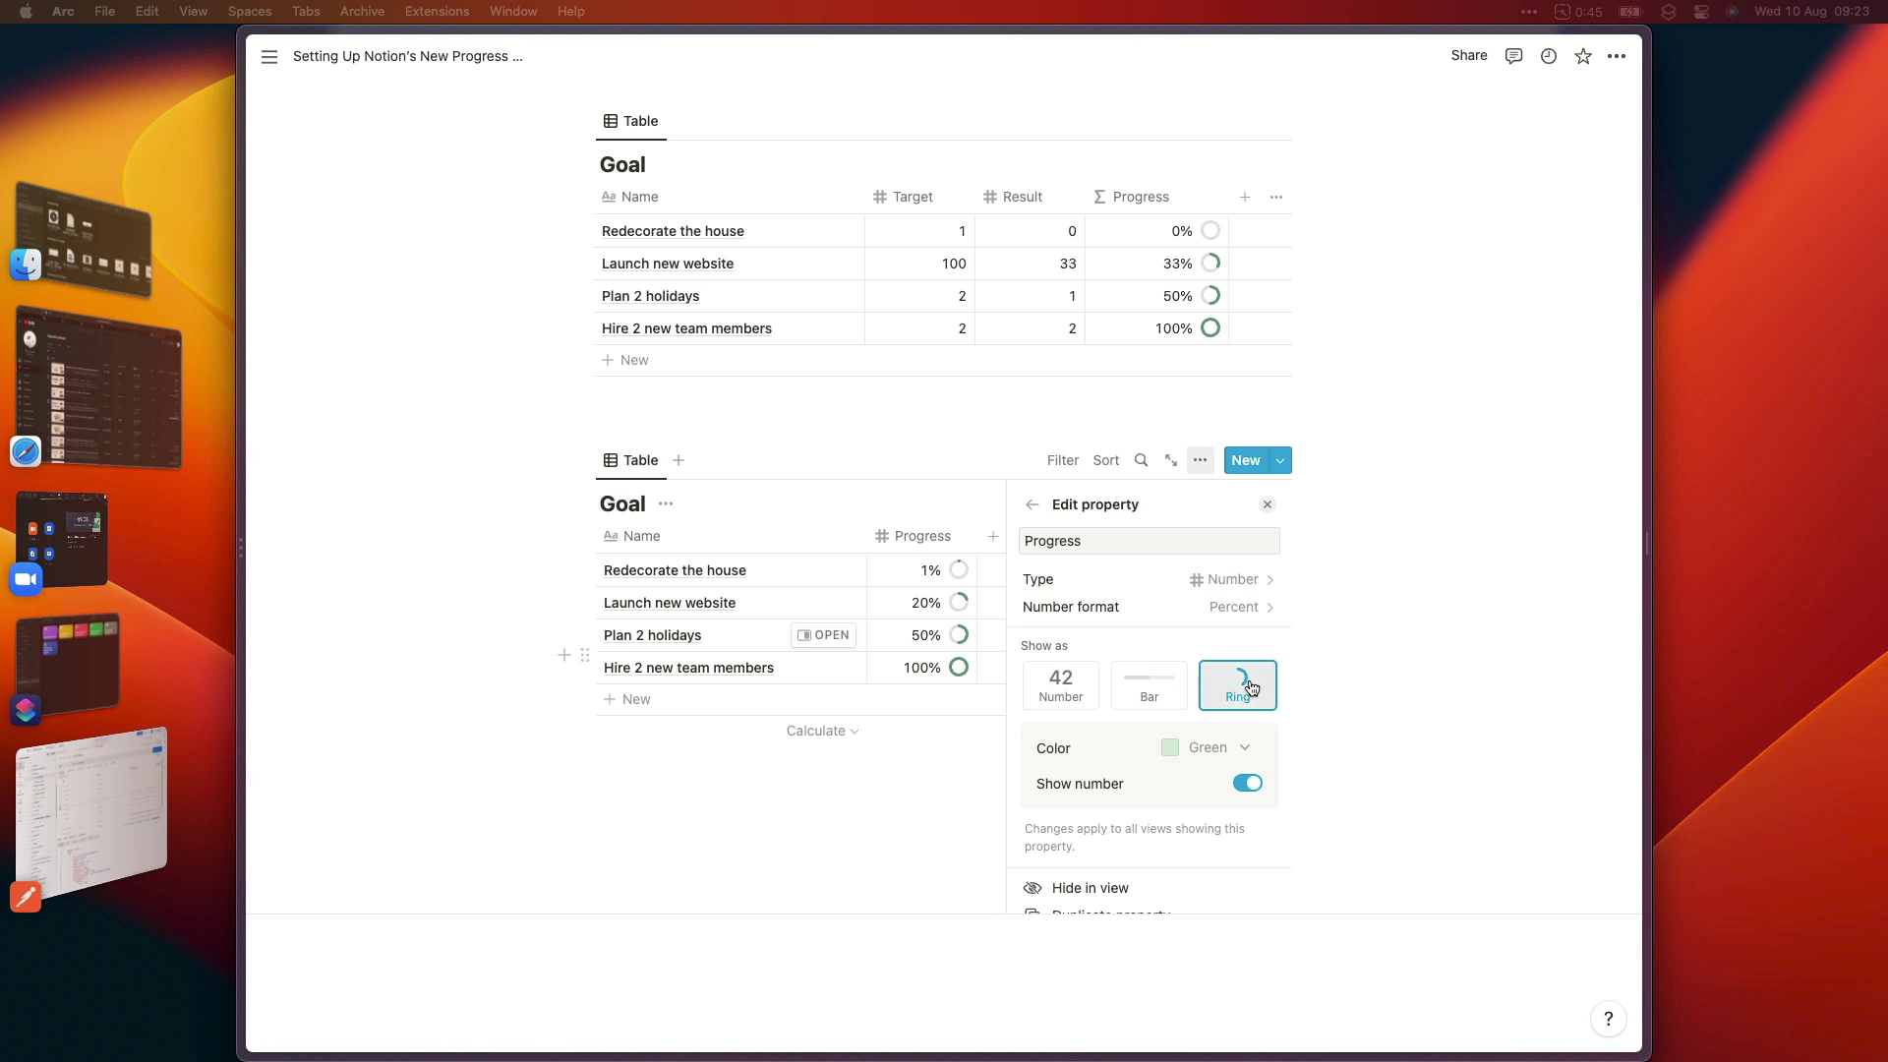
pyautogui.click(1268, 505)
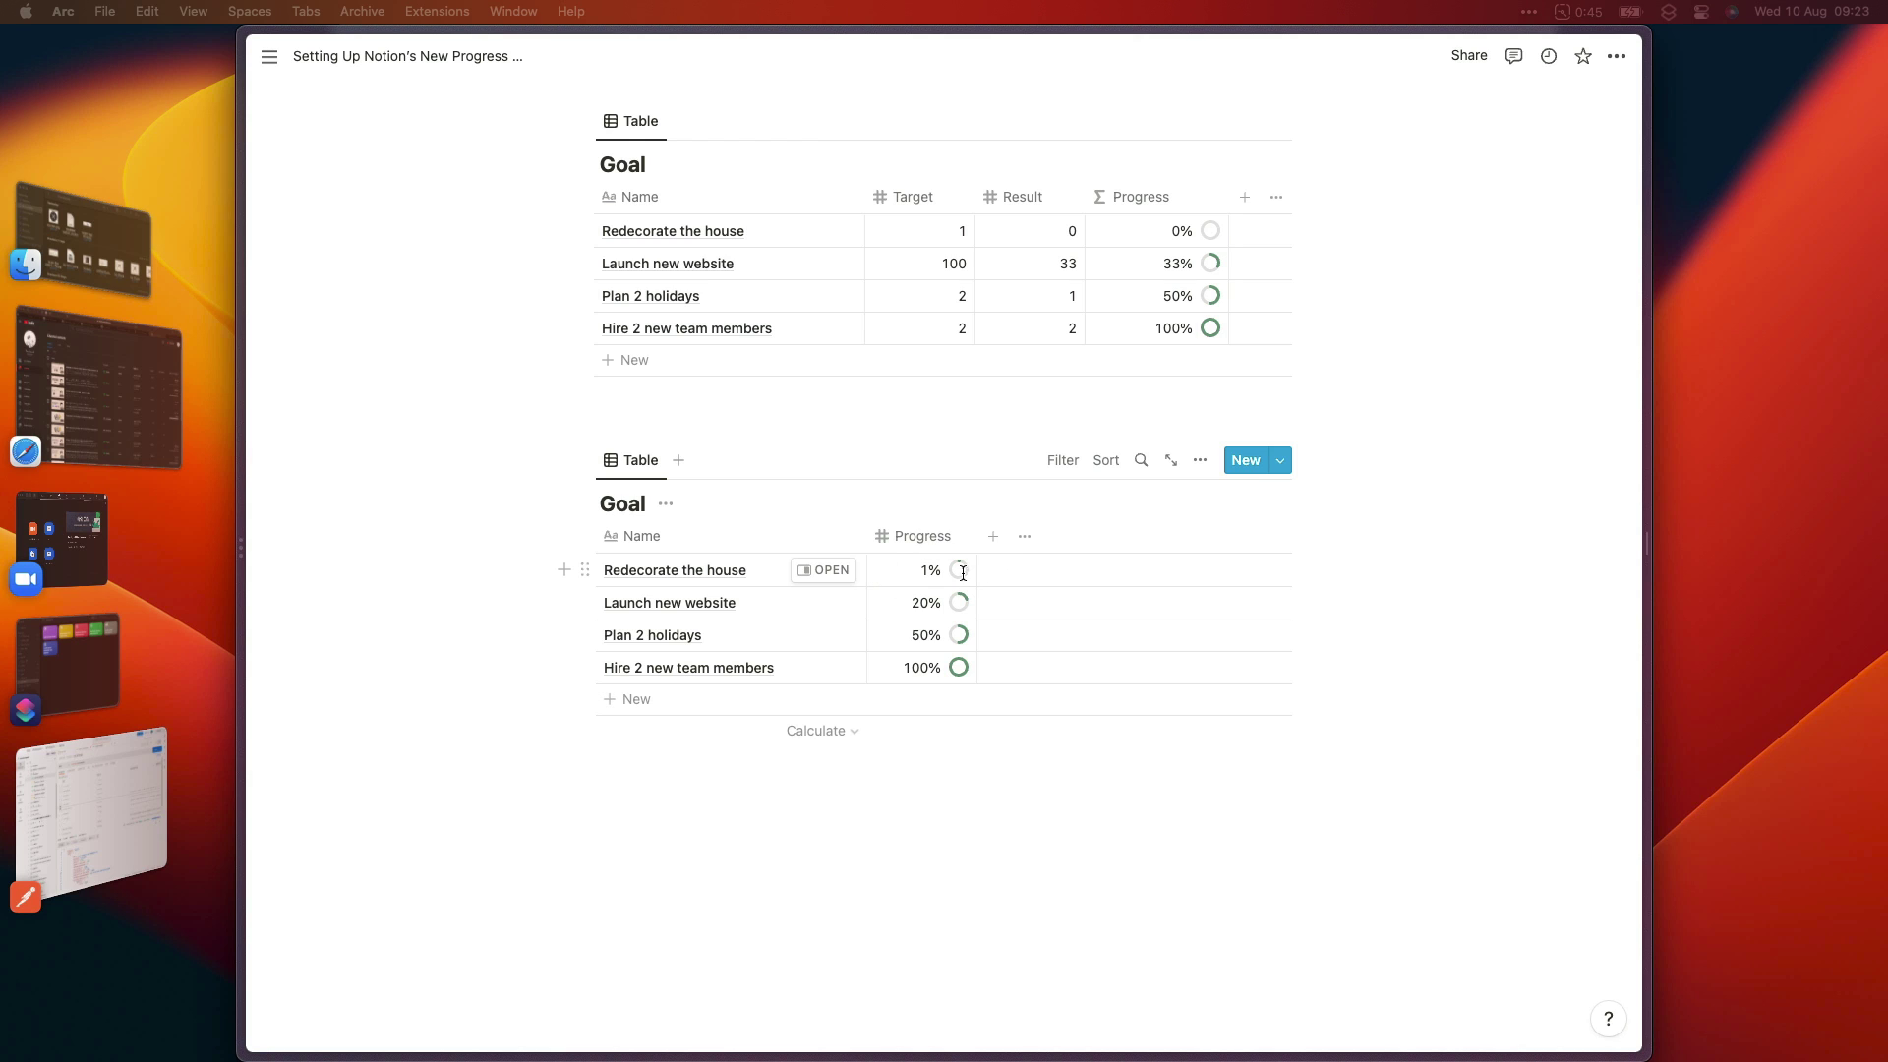
# Set the number format of the third Goal table's Progress property to Number.
pyautogui.click(877, 571)
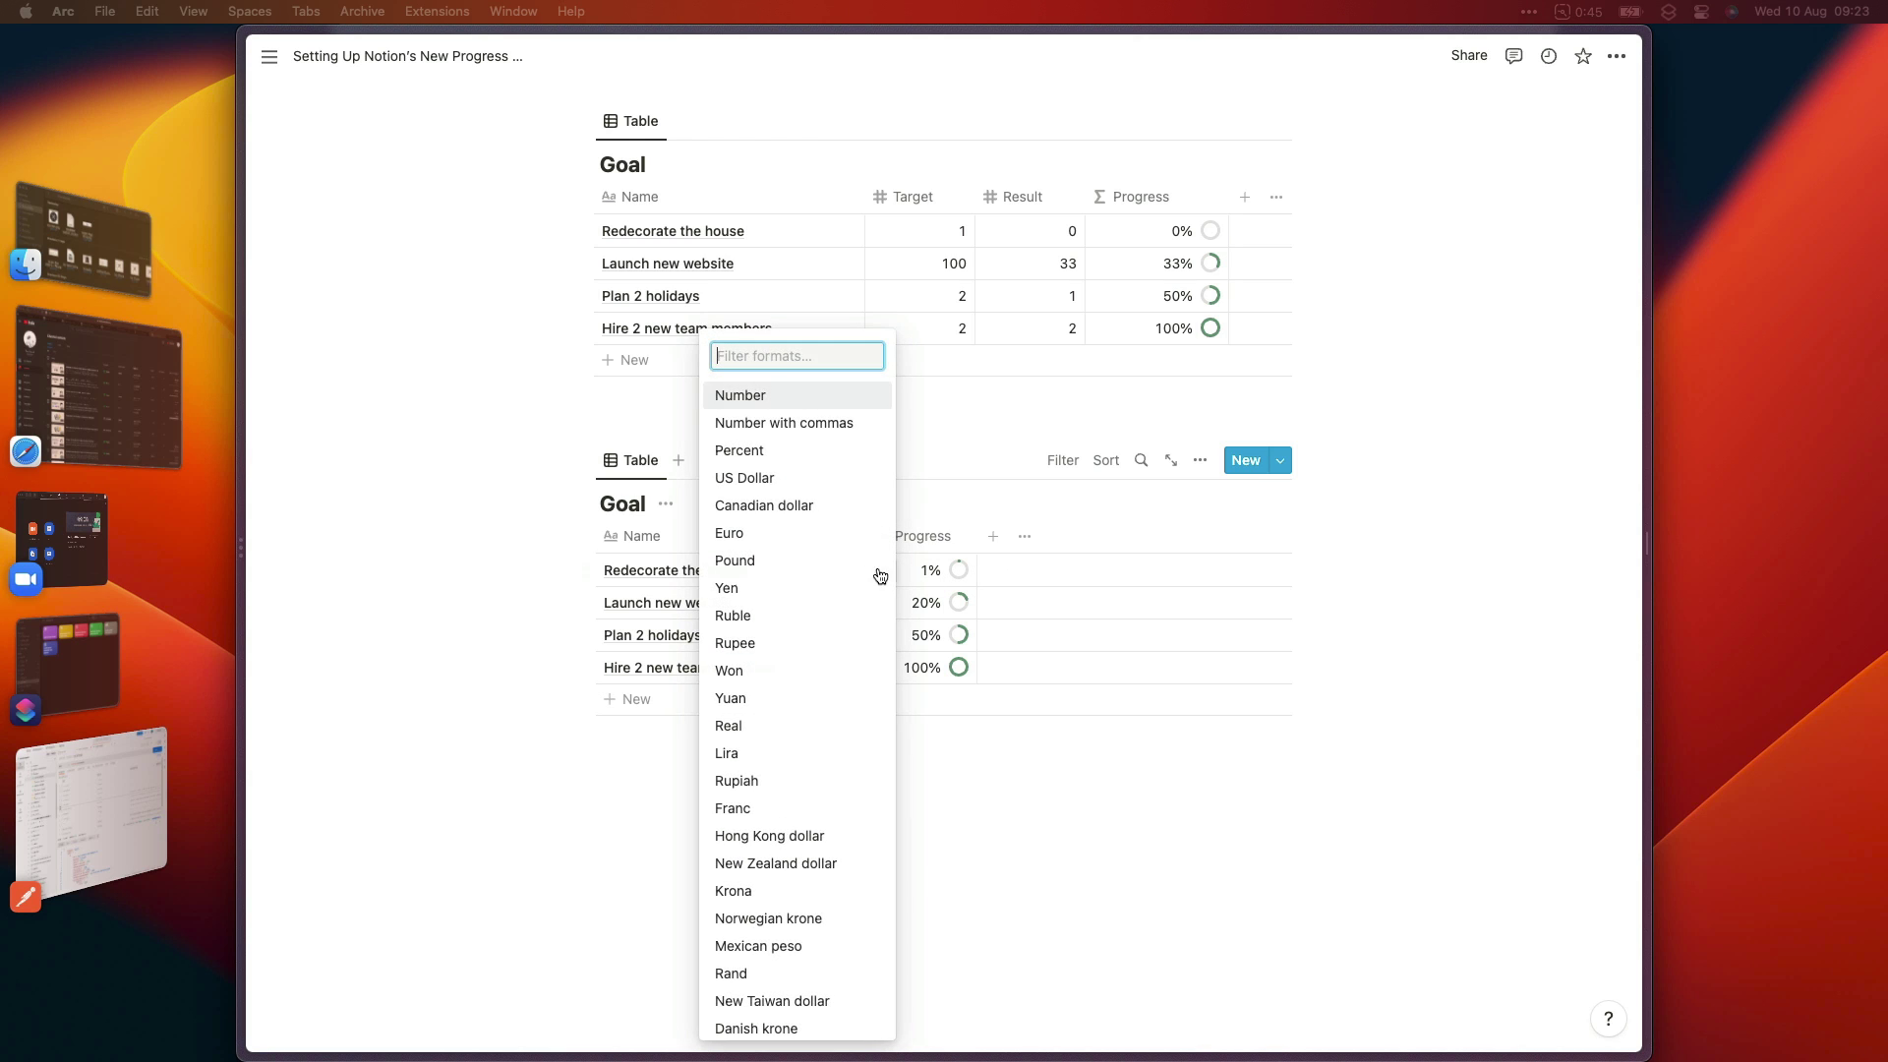
pyautogui.click(757, 398)
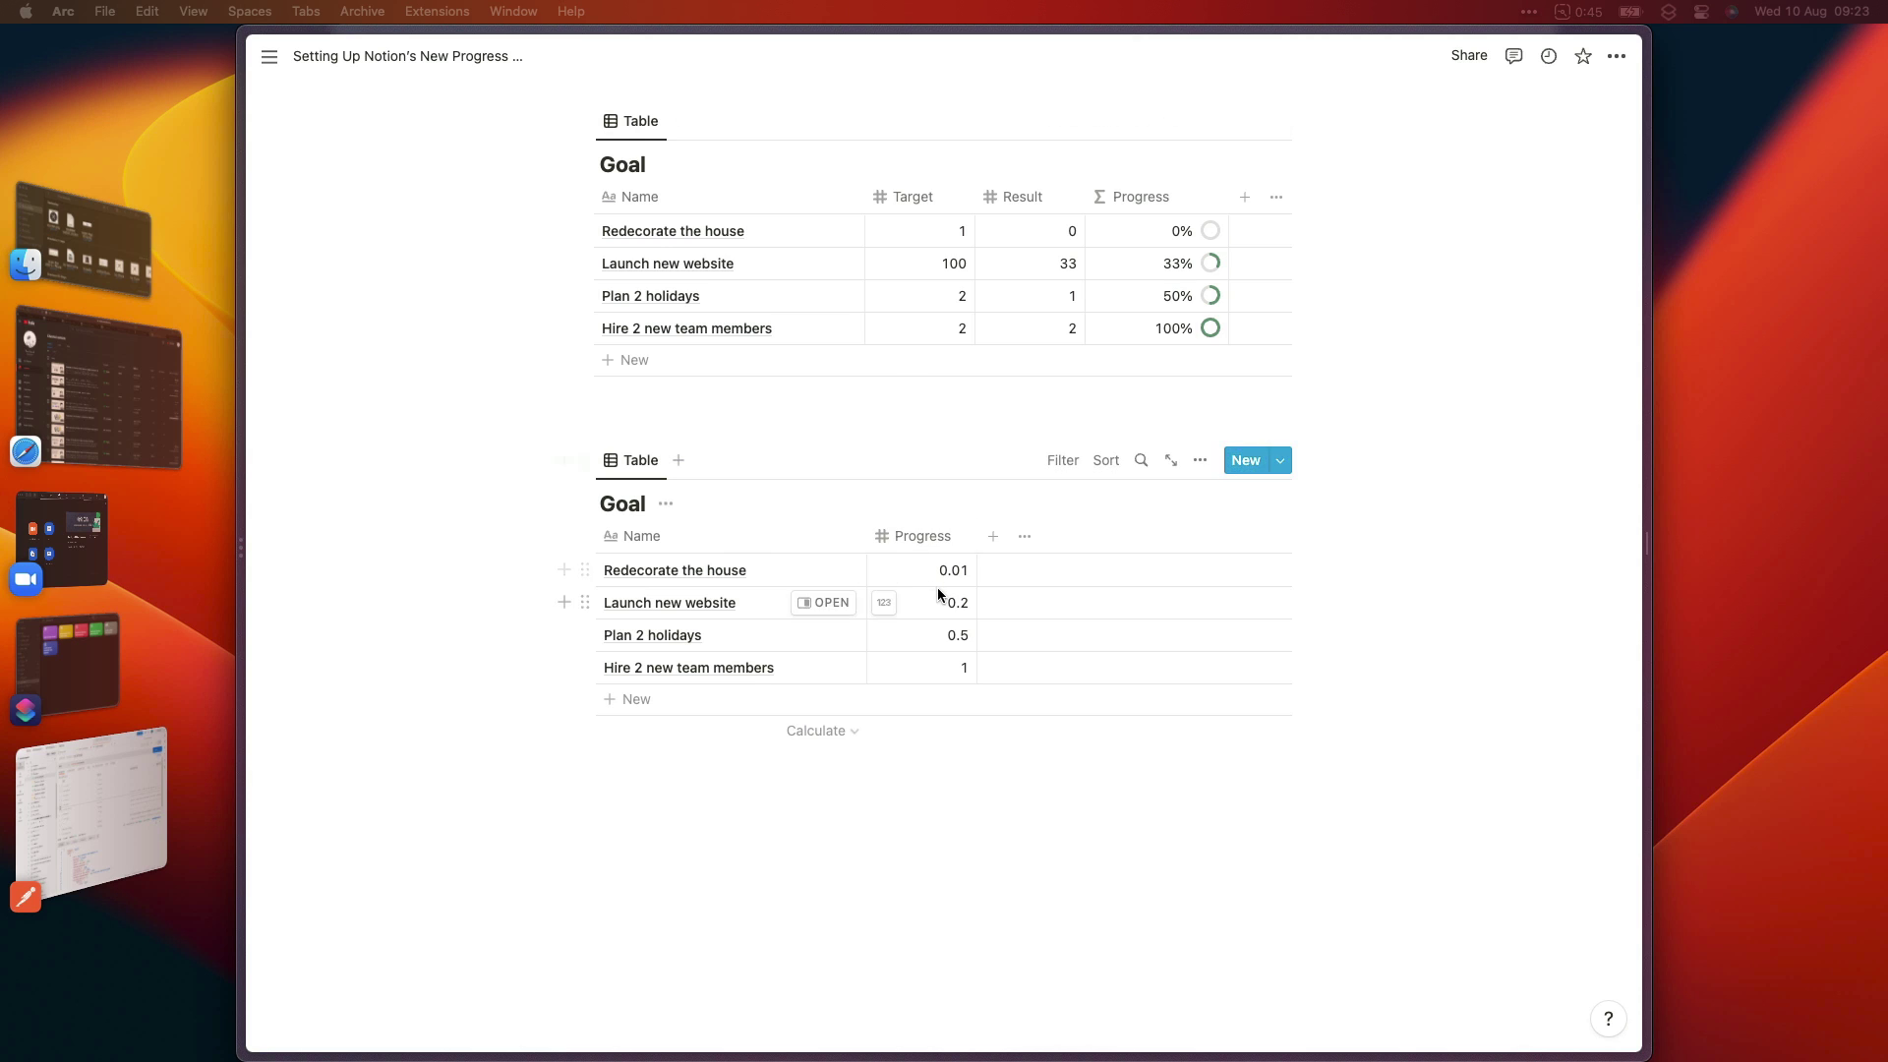
pyautogui.click(894, 576)
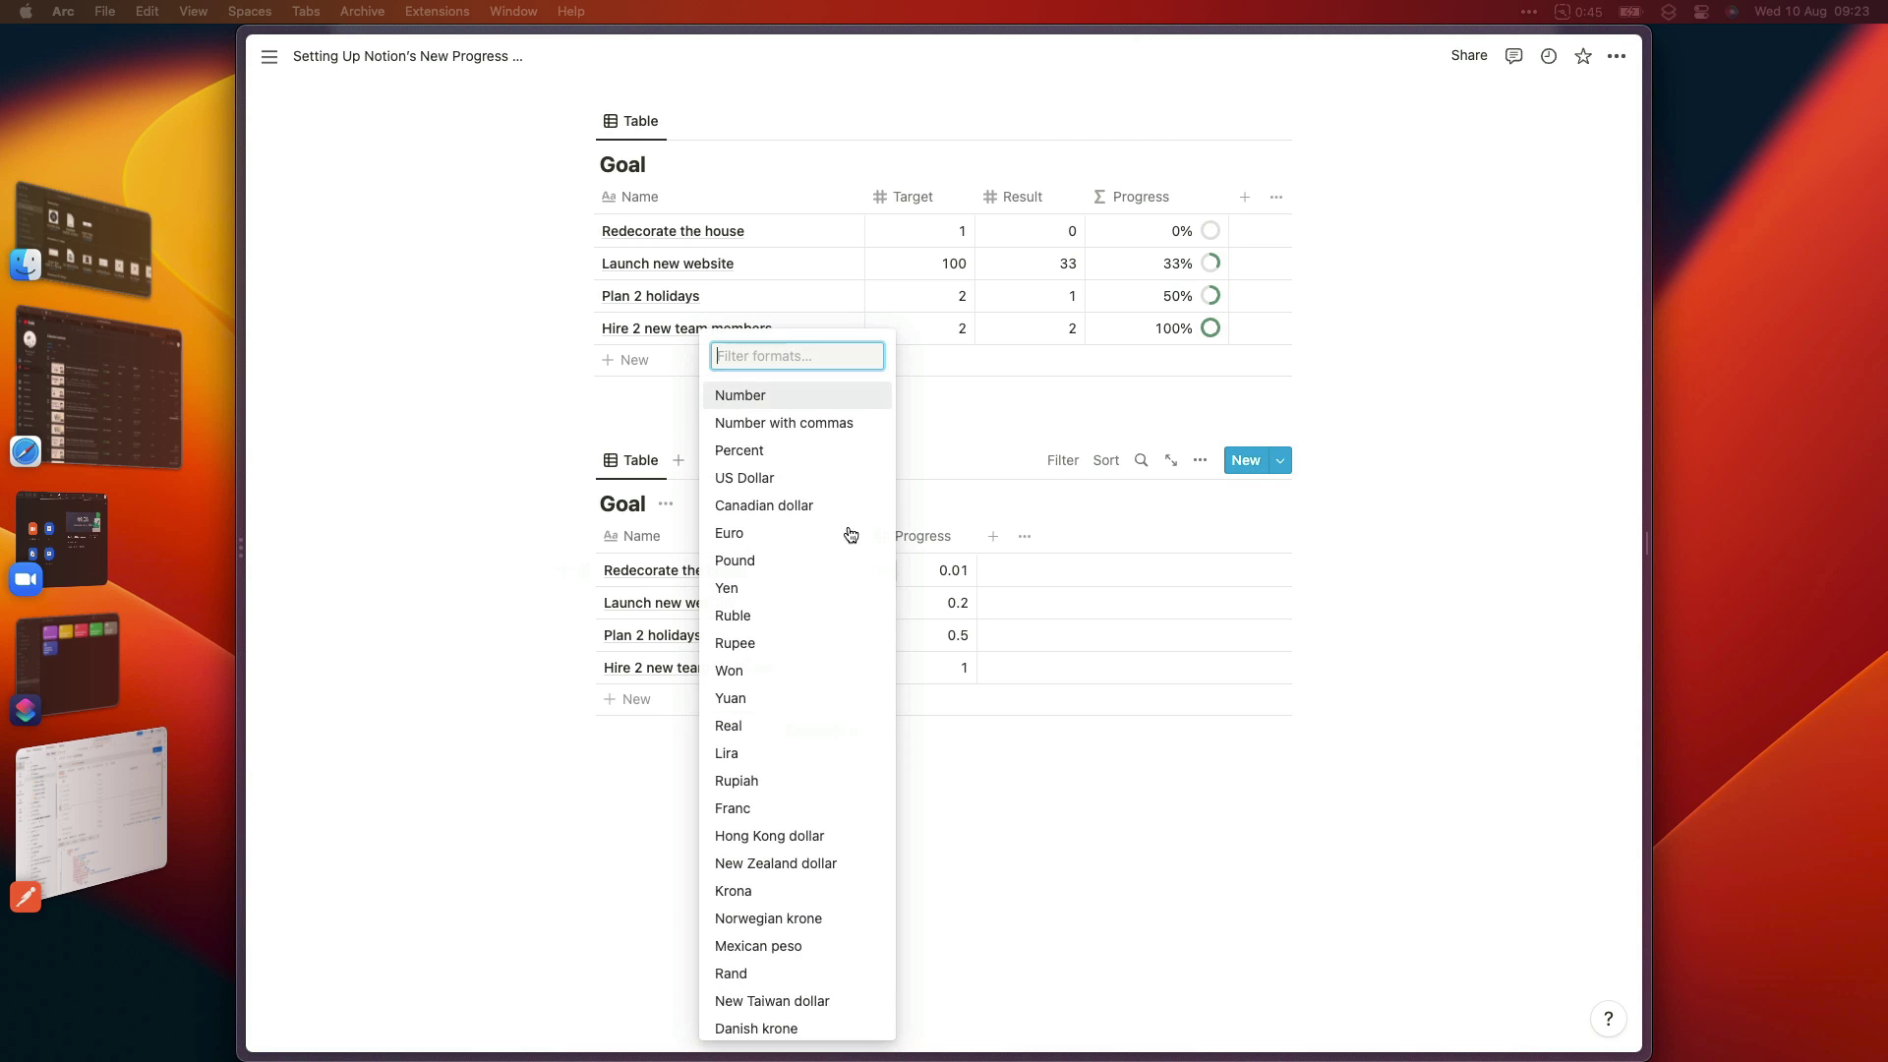
pyautogui.click(931, 535)
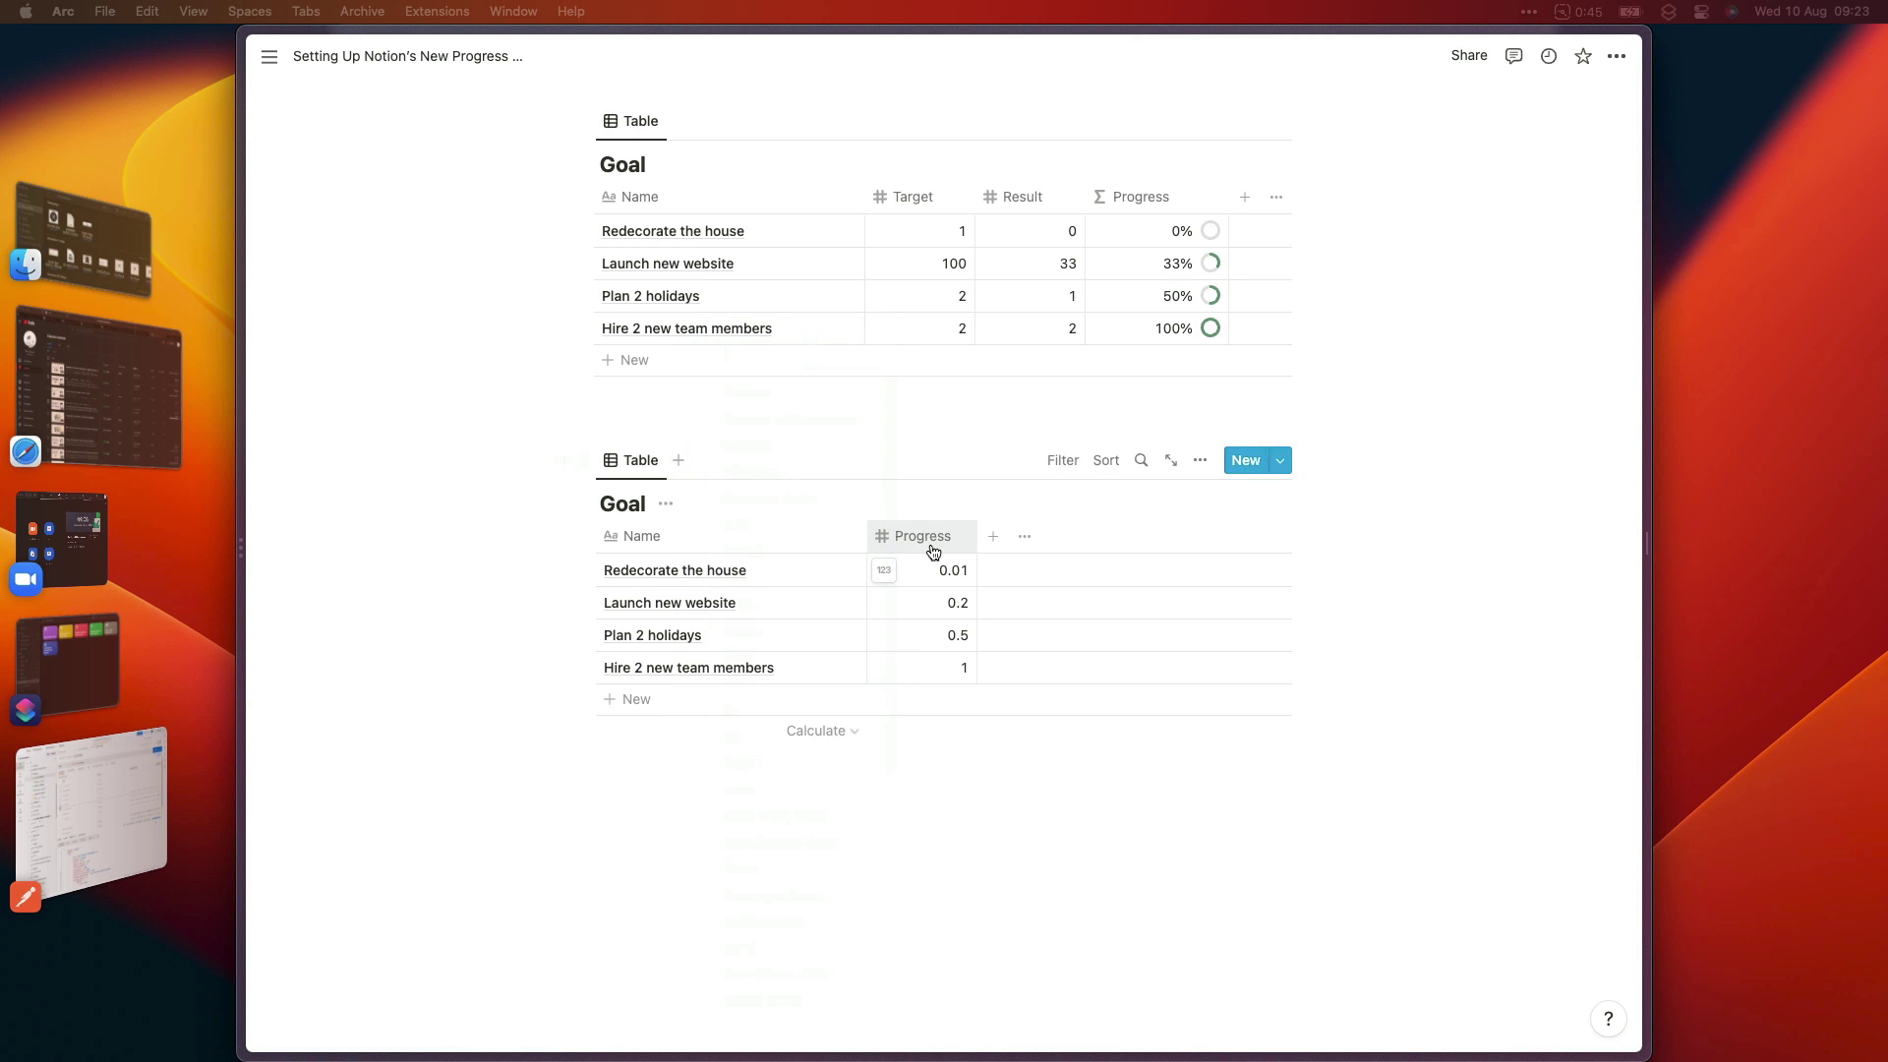
# Show the third Goal table's Progress property as a bar and widen its column.
pyautogui.click(932, 535)
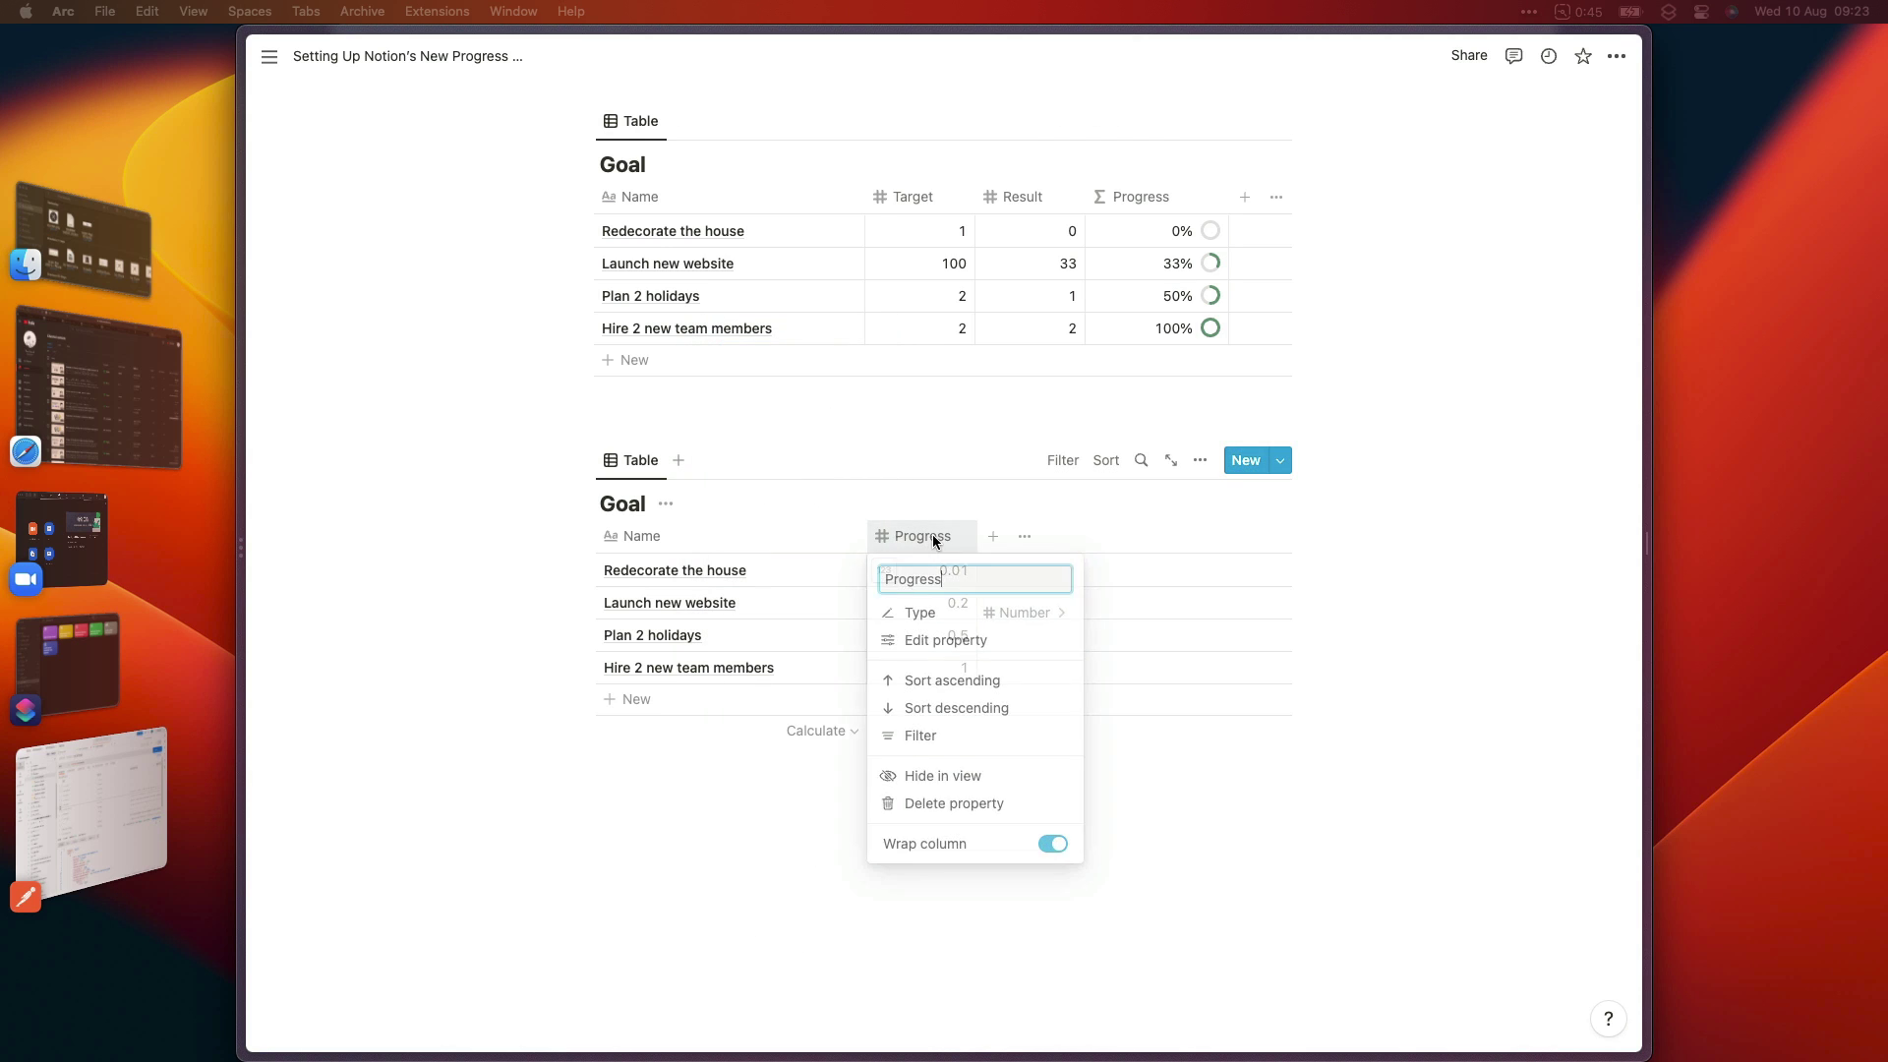
pyautogui.click(974, 641)
pyautogui.click(1172, 677)
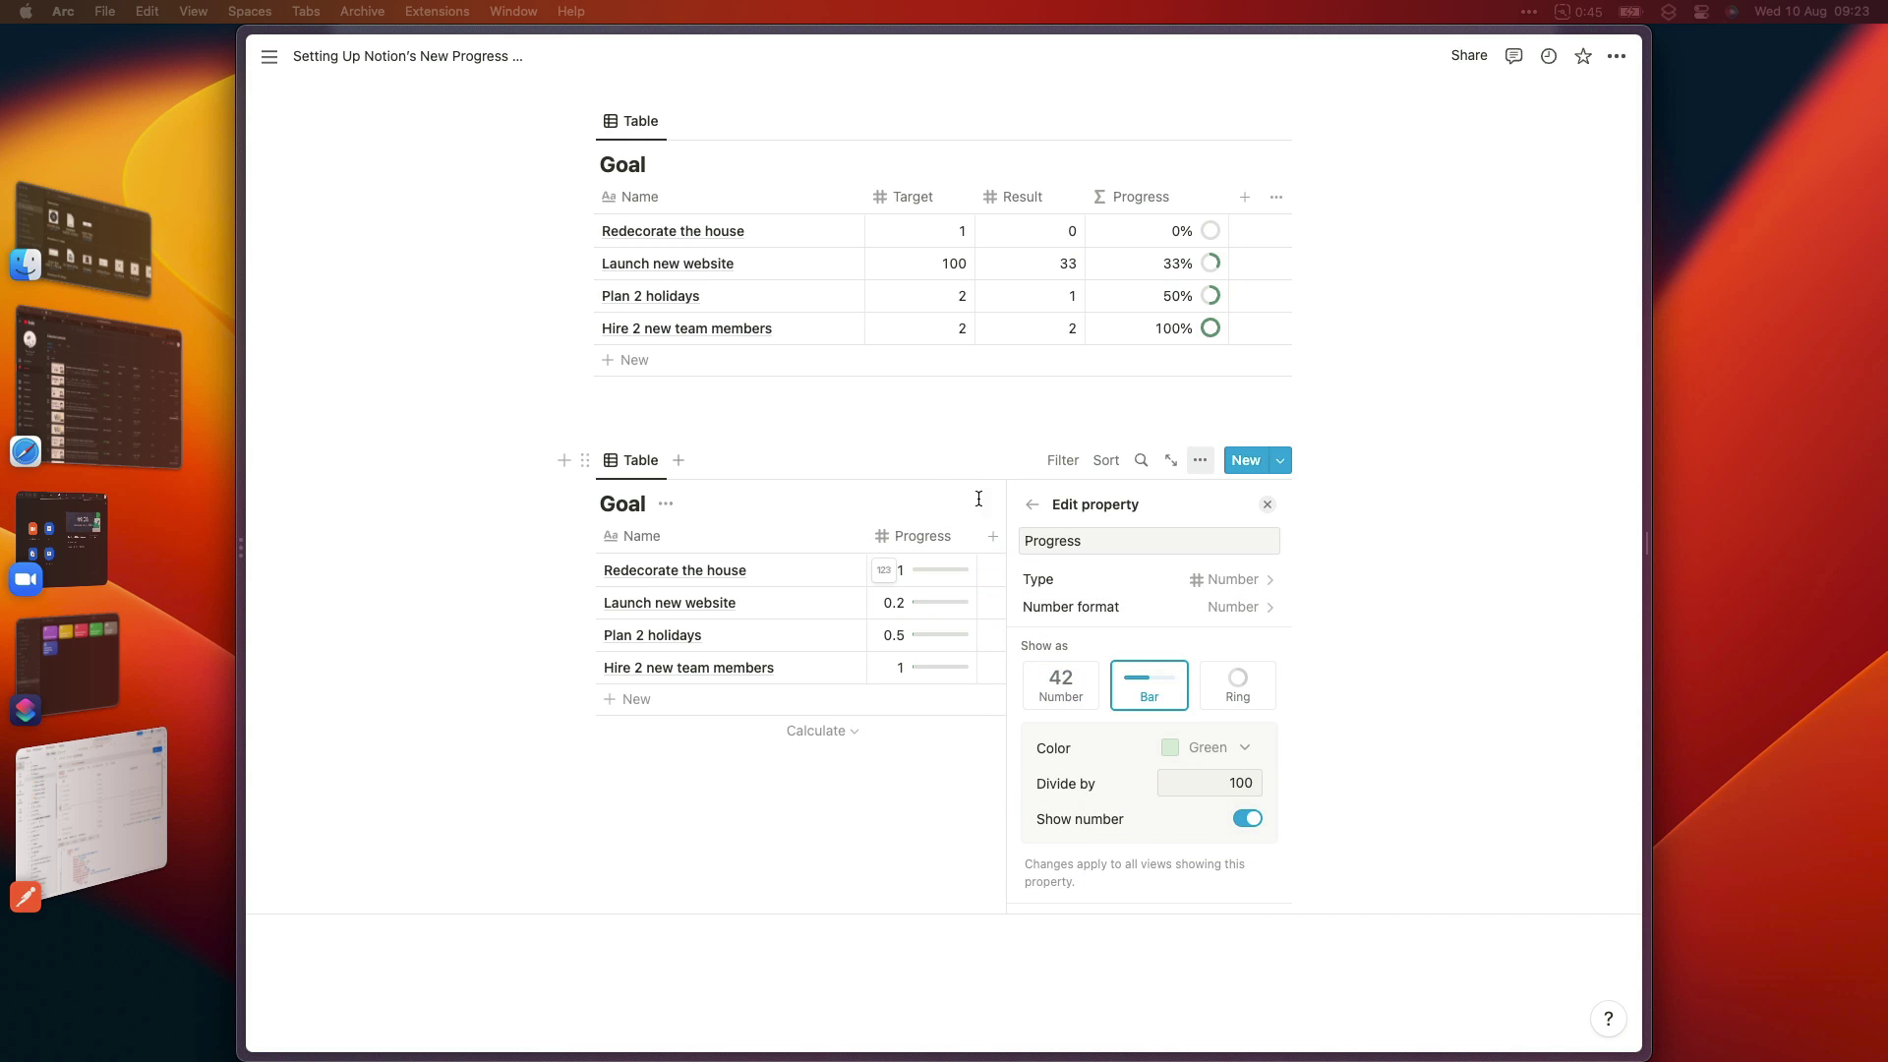
pyautogui.moveTo(978, 535); pyautogui.dragTo(1026, 536)
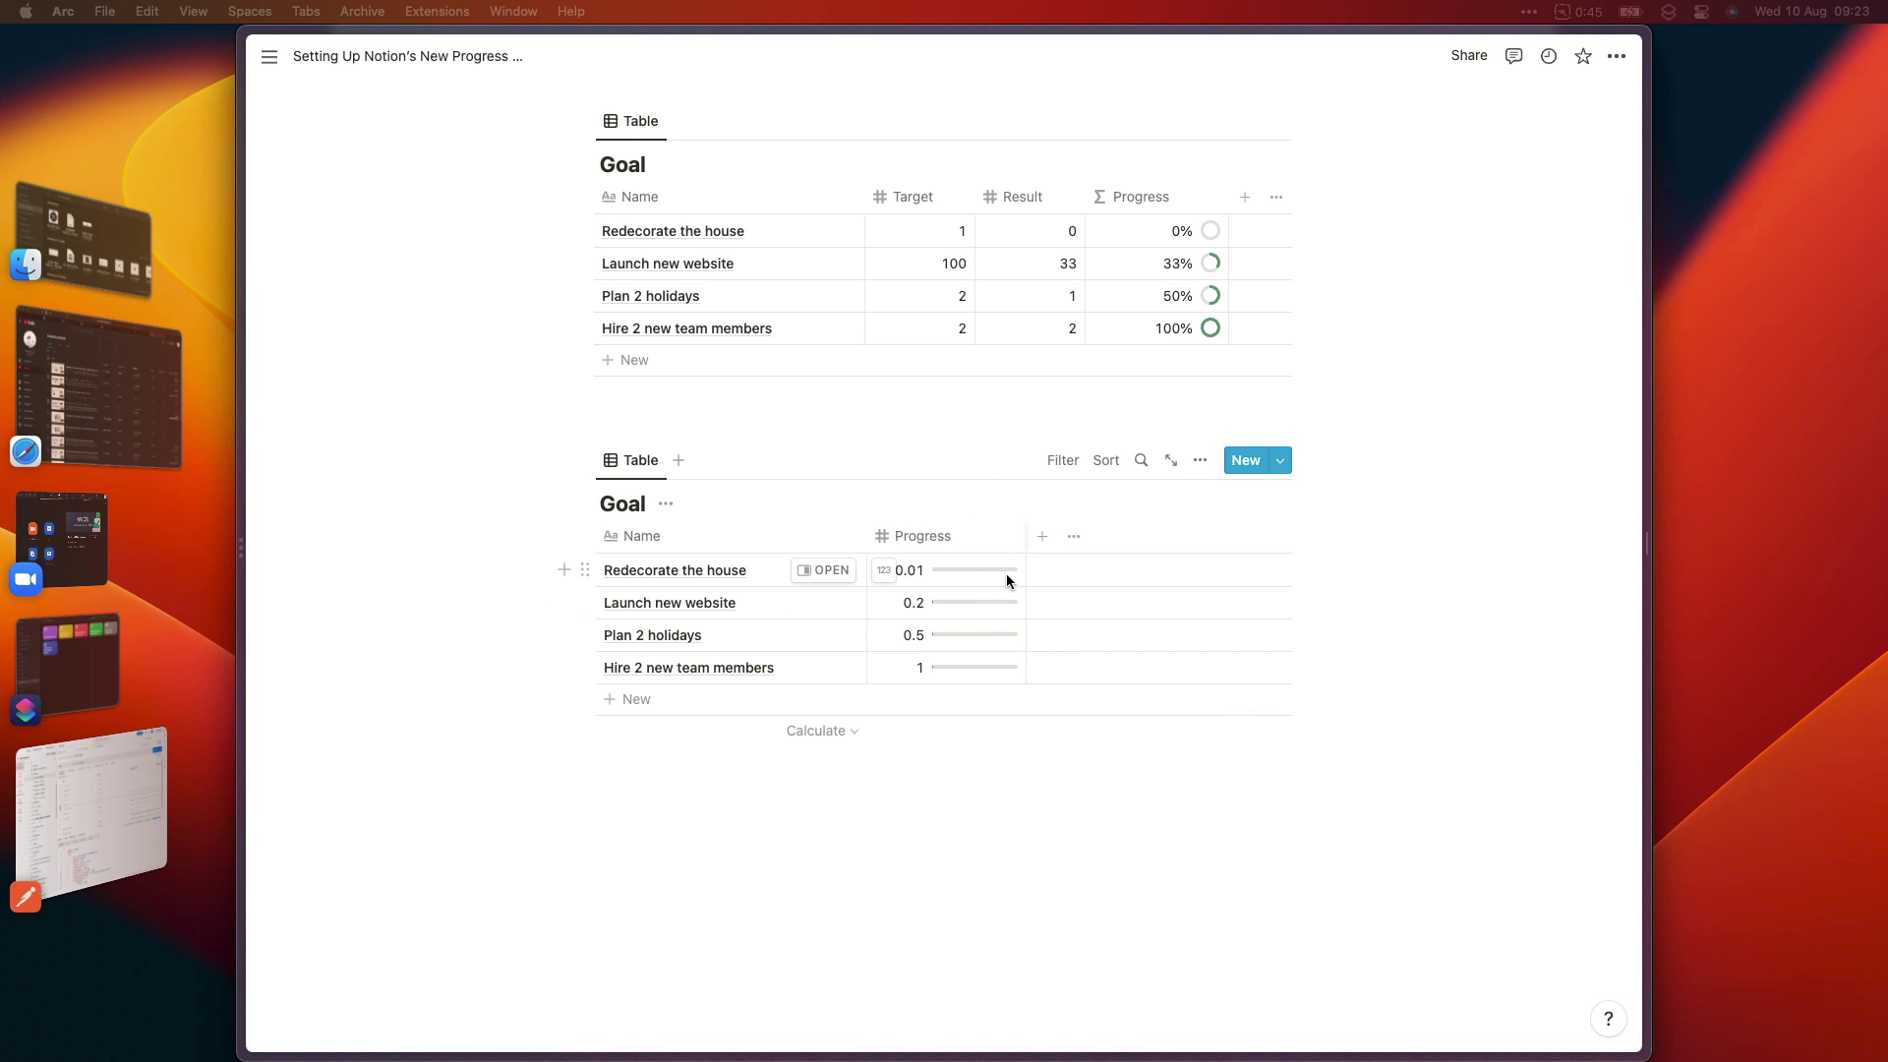
pyautogui.click(884, 570)
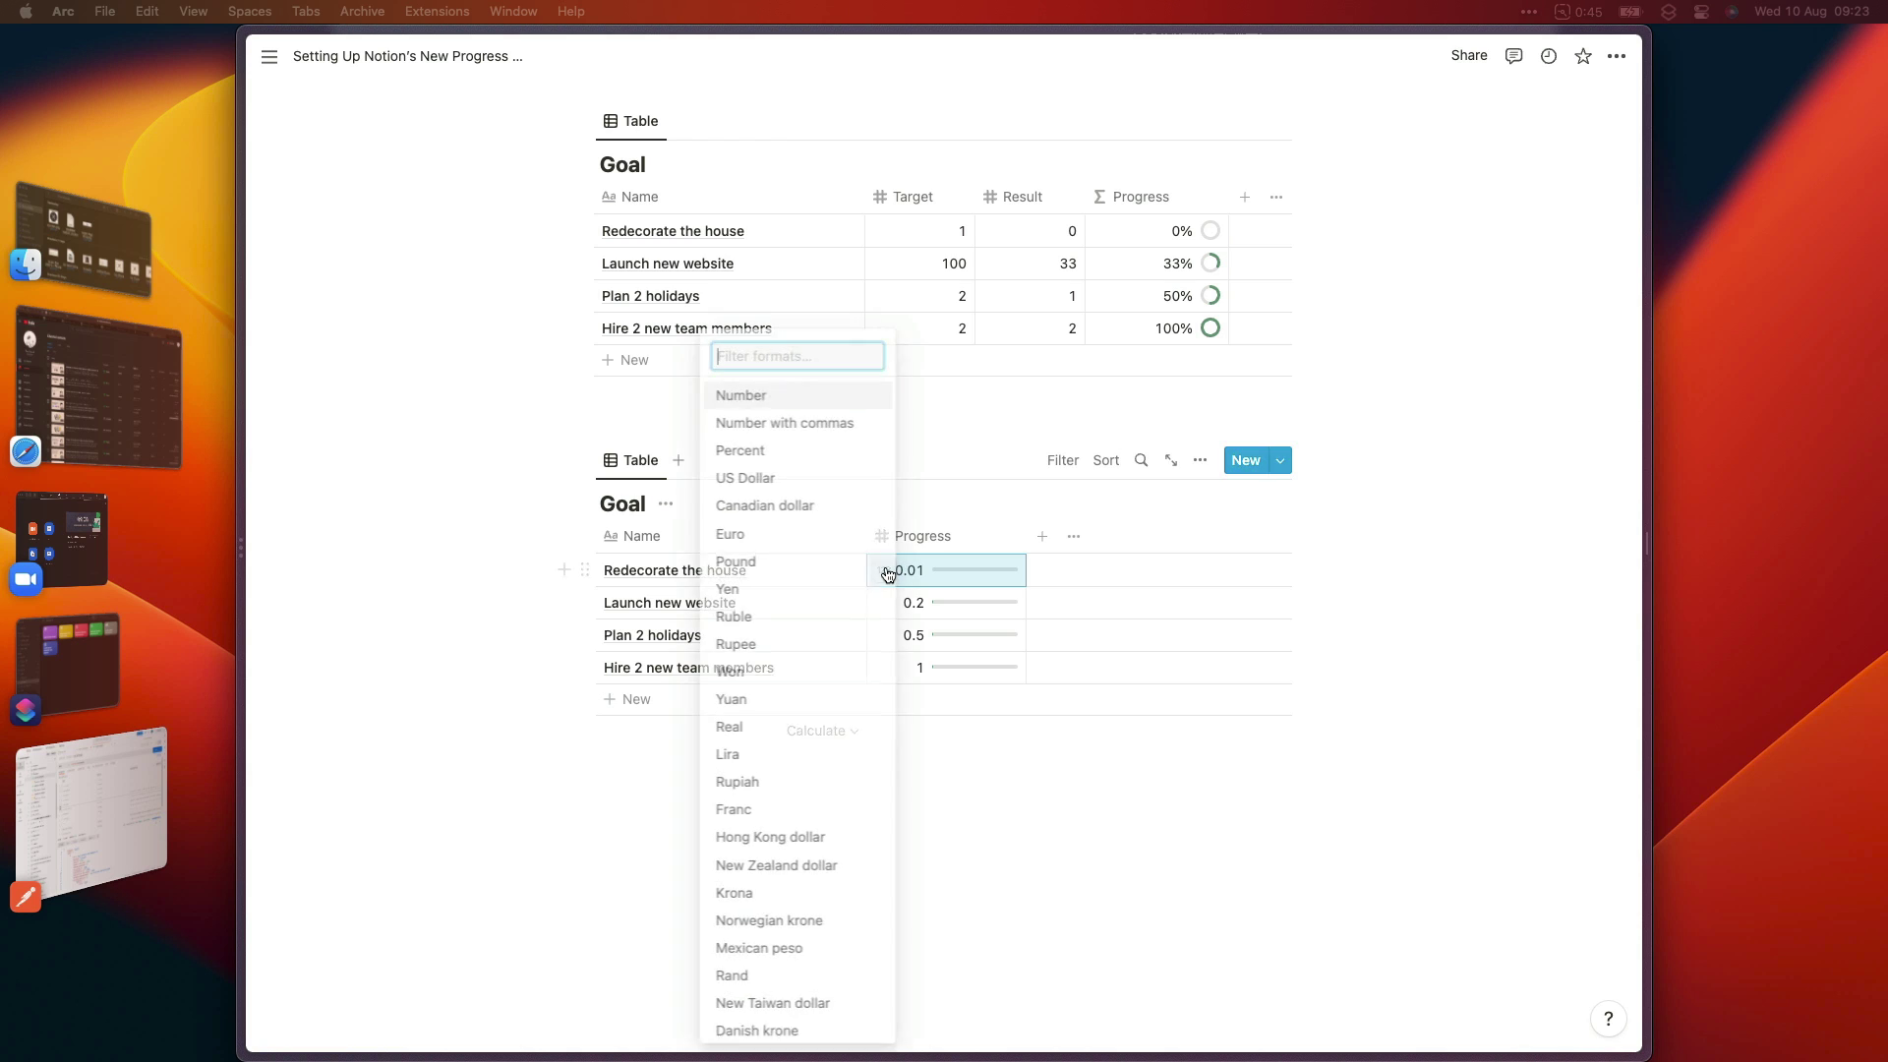
pyautogui.click(1036, 598)
pyautogui.press('Escape')
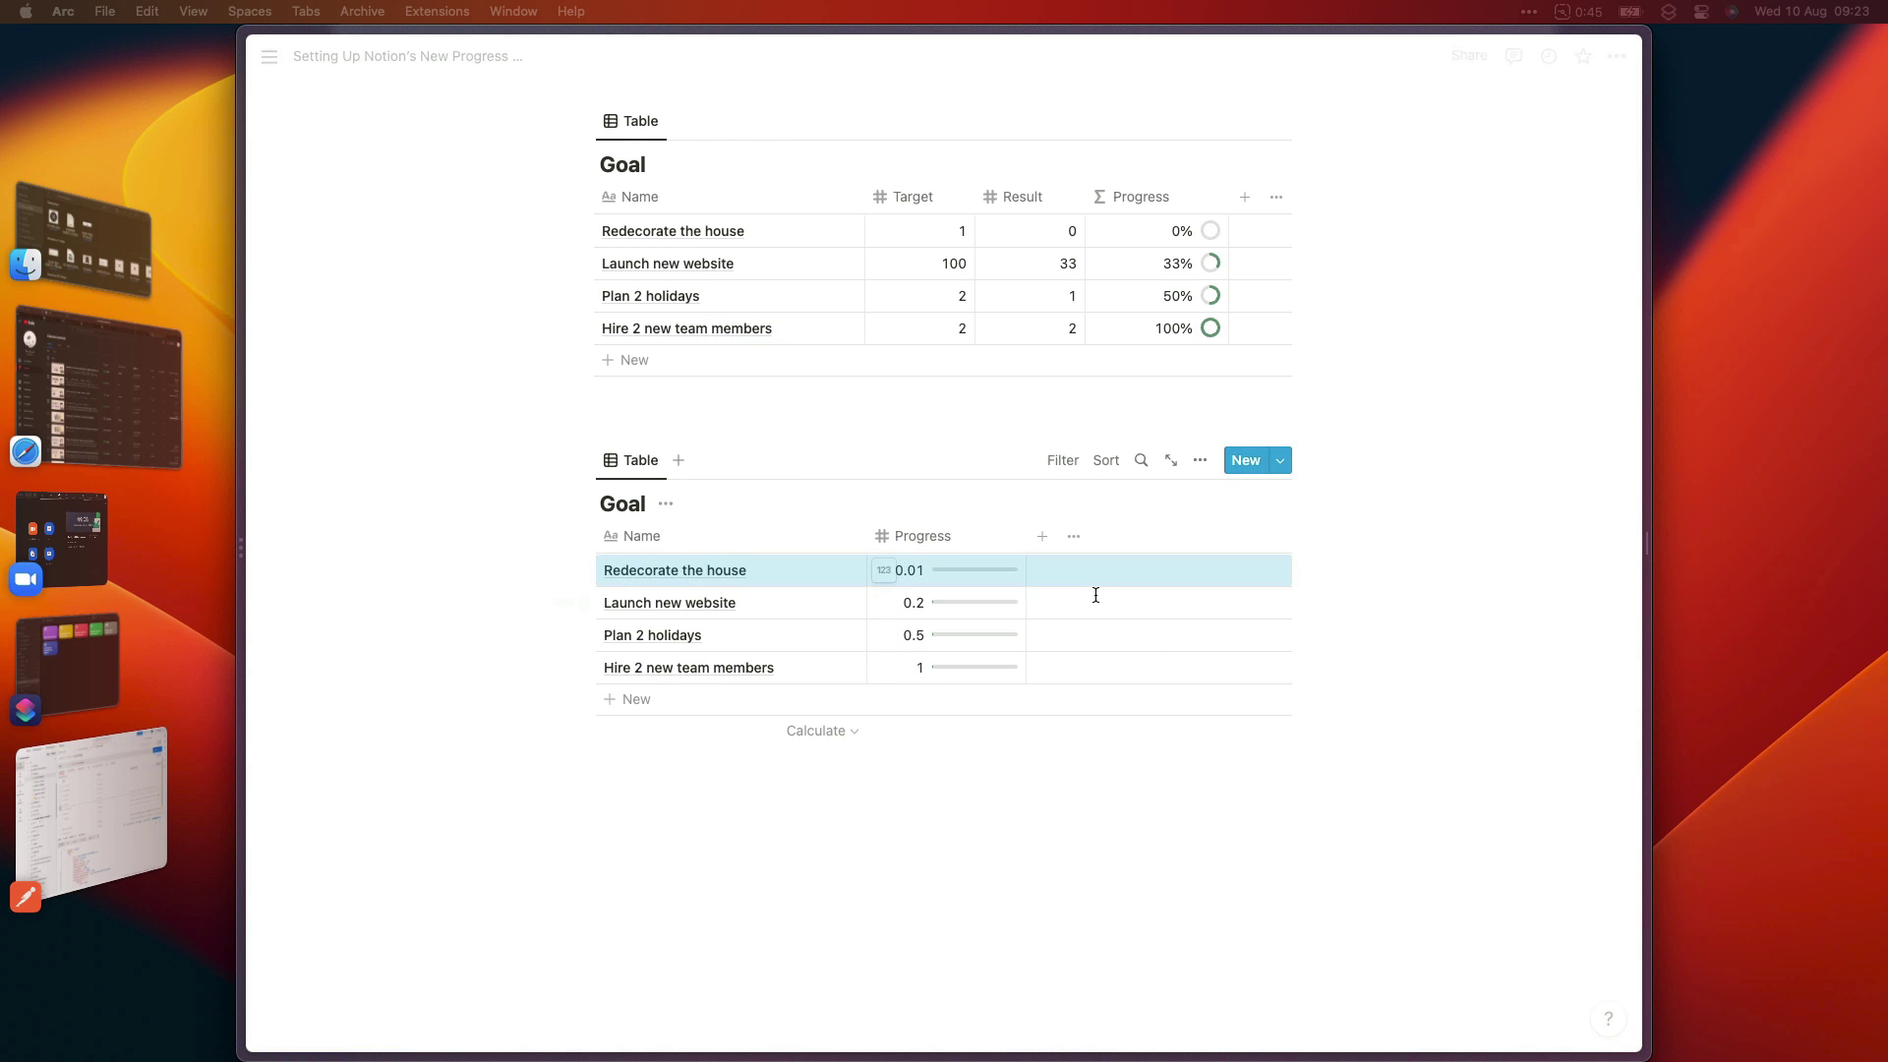
pyautogui.press('Escape')
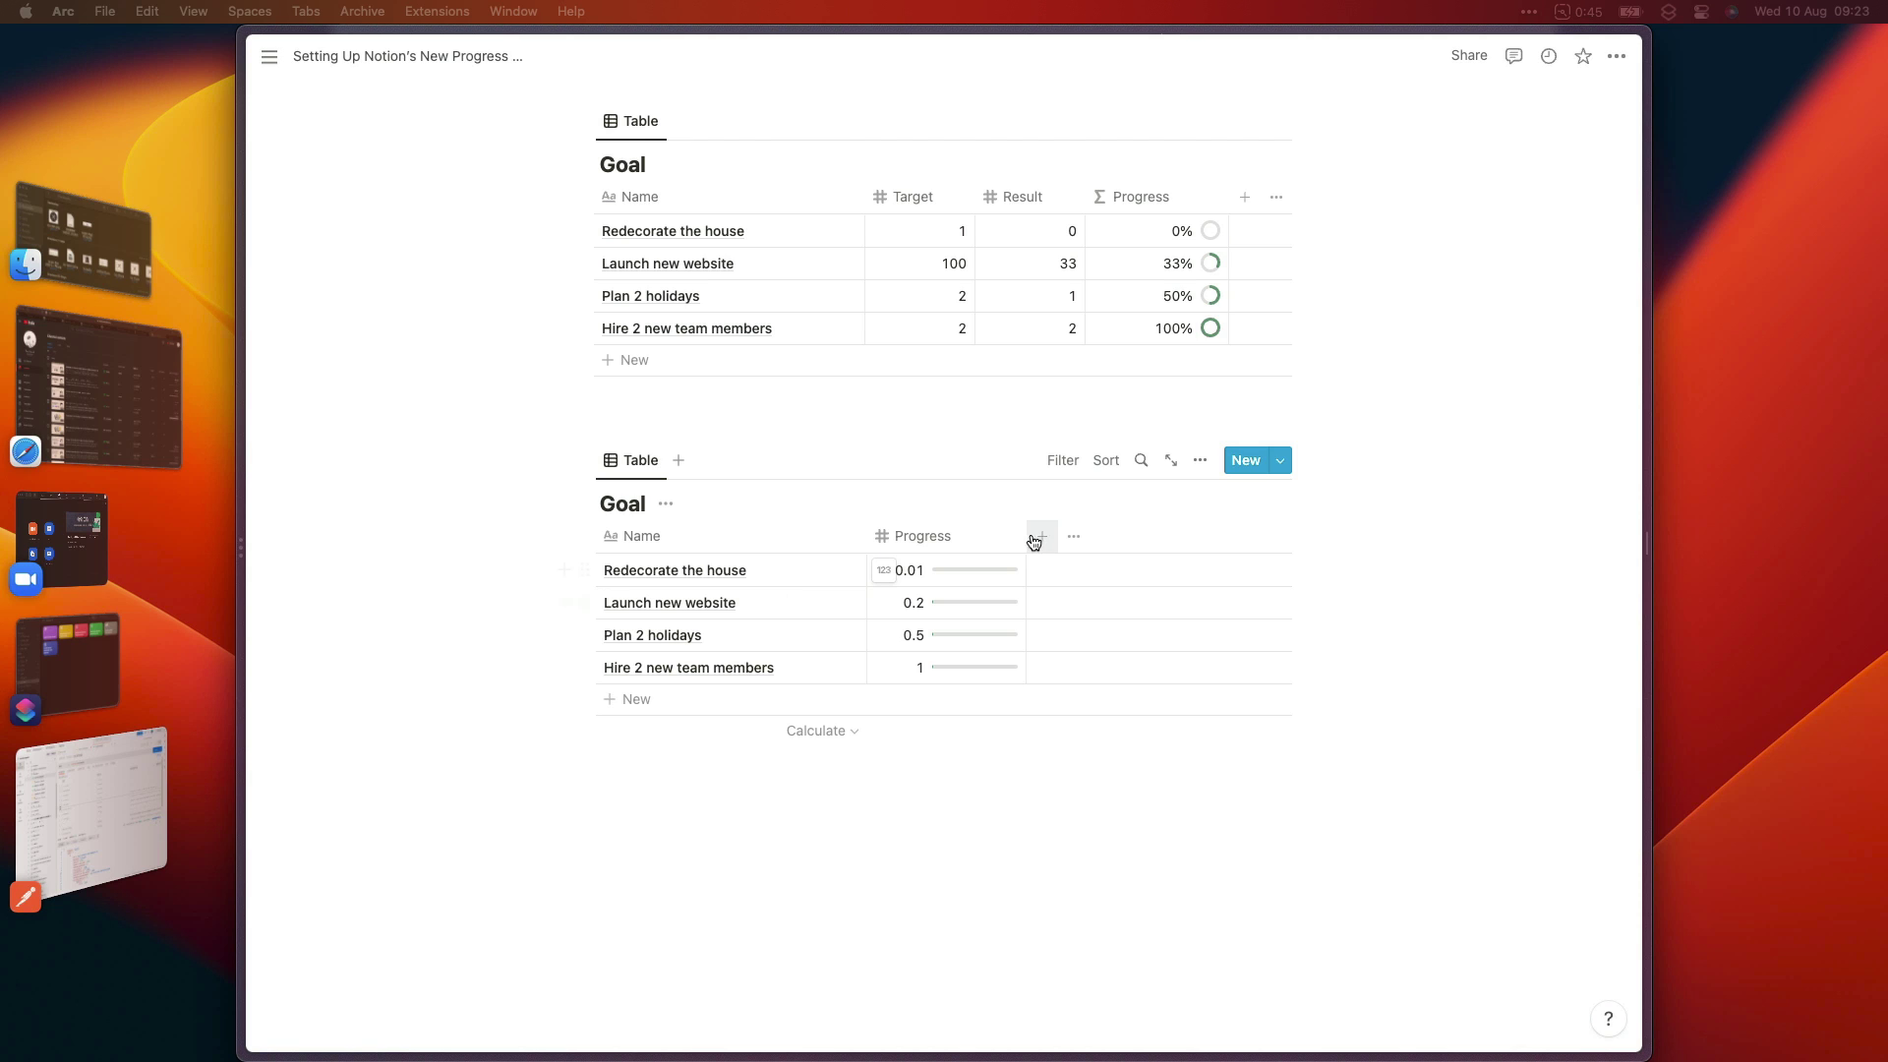
# Slightly widen the Progress column in the third Goal table and in the first Goal table.
pyautogui.moveTo(1025, 534)
pyautogui.mouseDown()
pyautogui.moveTo(1093, 533)
pyautogui.moveTo(1028, 532)
pyautogui.mouseUp()
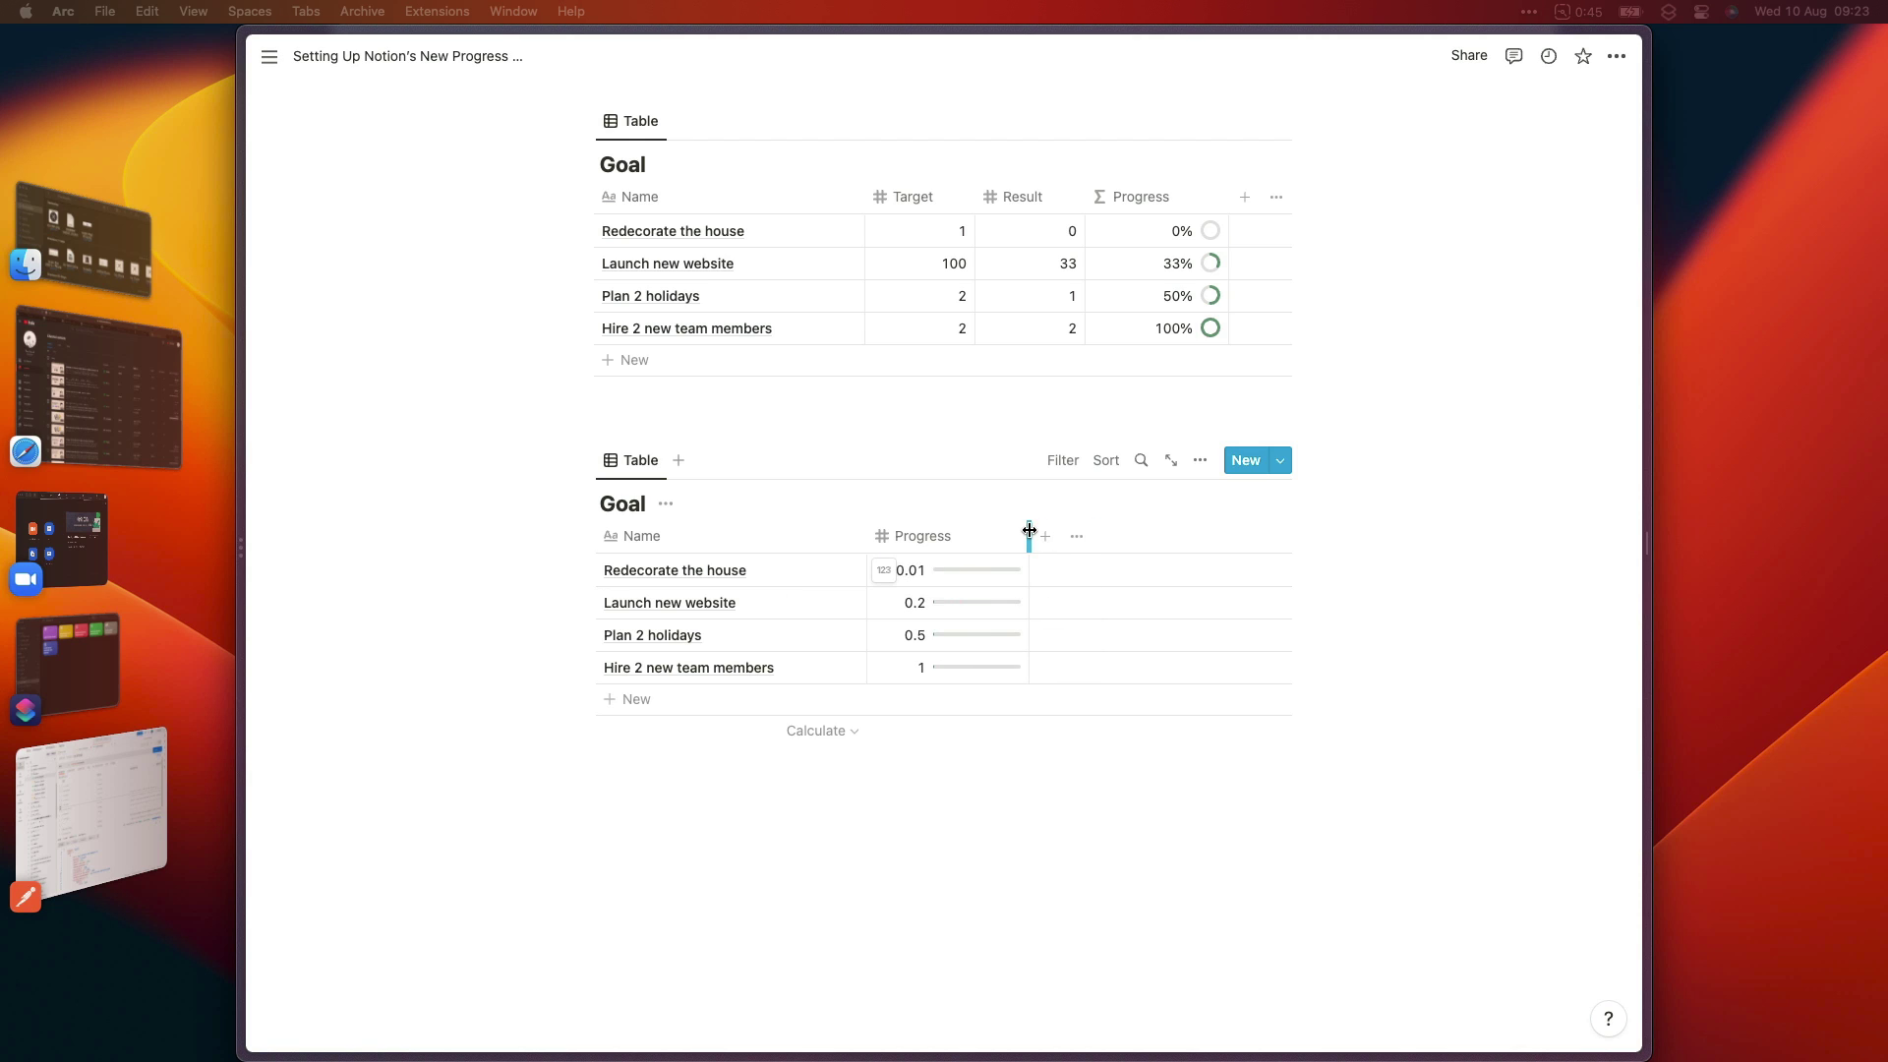
pyautogui.scroll(5, 1029, 531)
pyautogui.moveTo(1229, 251)
pyautogui.mouseDown()
pyautogui.moveTo(1291, 253)
pyautogui.moveTo(1184, 246)
pyautogui.moveTo(1264, 244)
pyautogui.moveTo(1247, 243)
pyautogui.mouseUp()
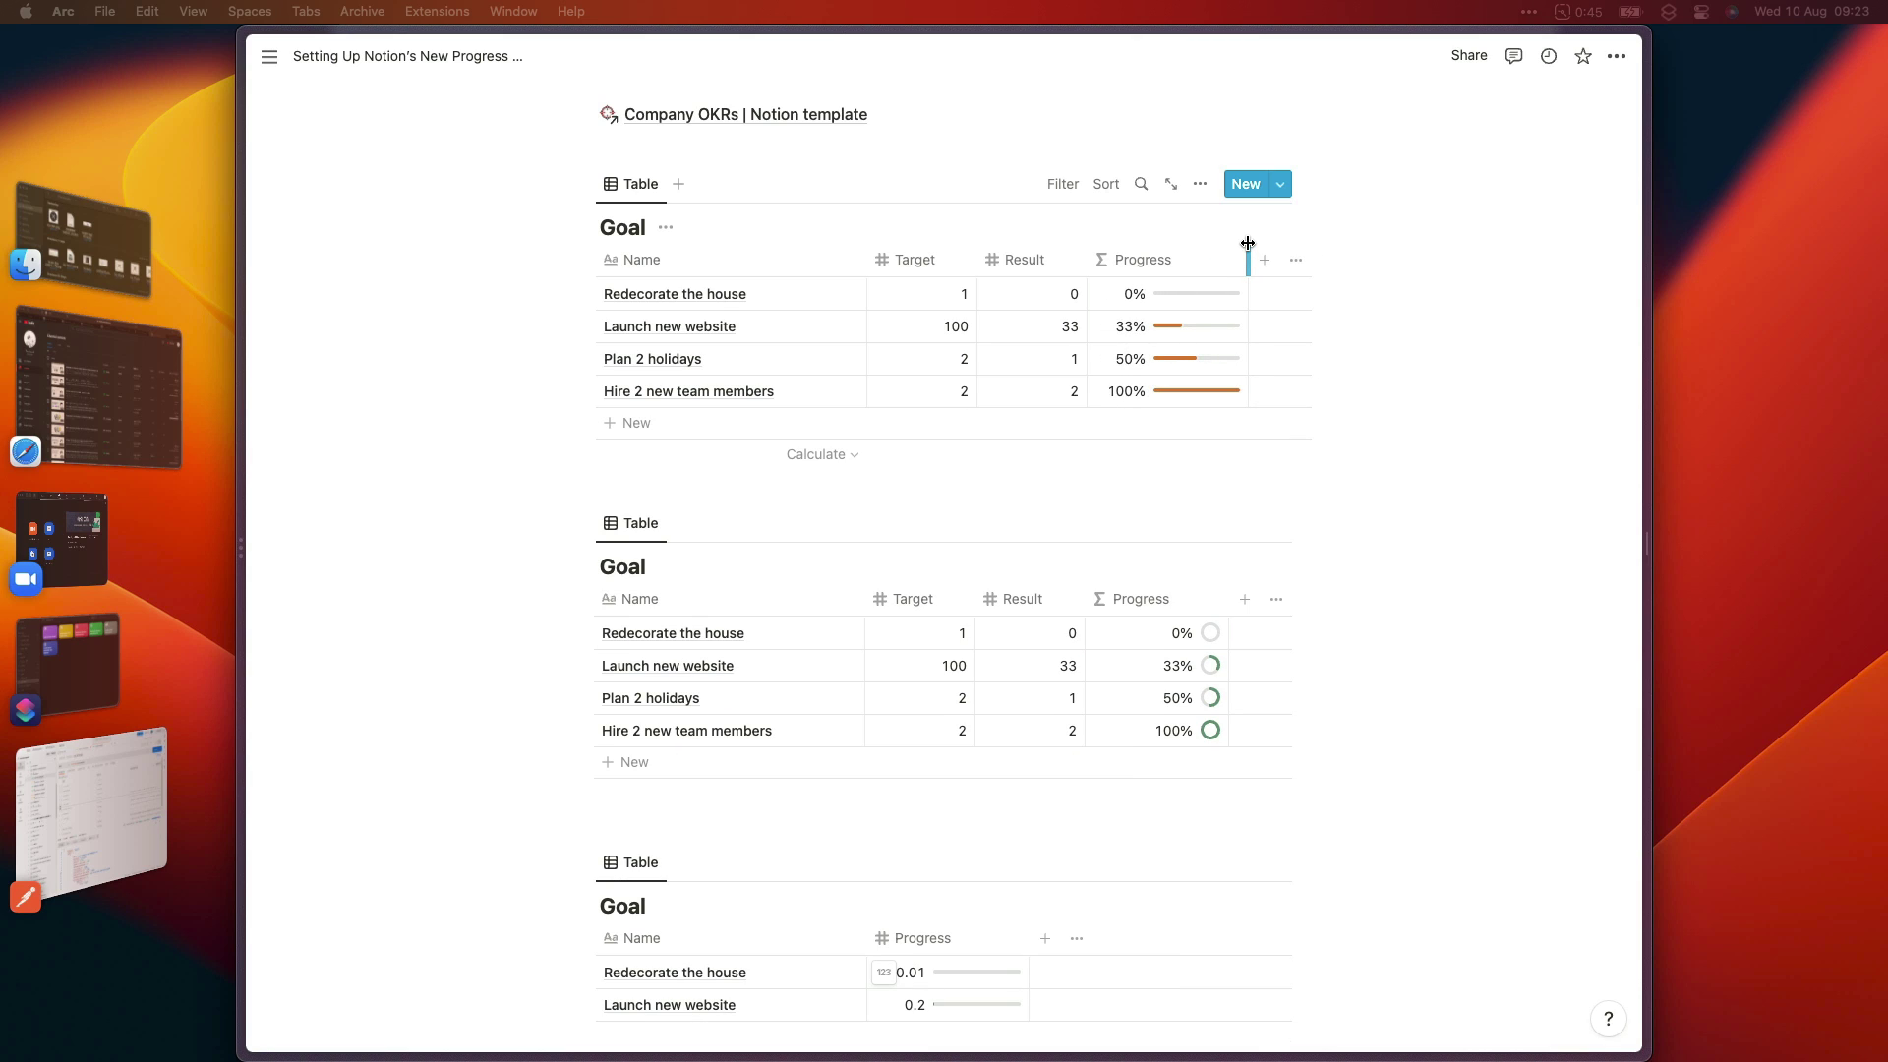
# Open the Company OKRs page from the linked Company OKRs template and examine the progress bars in its Objectives table.
pyautogui.scroll(5, 1246, 243)
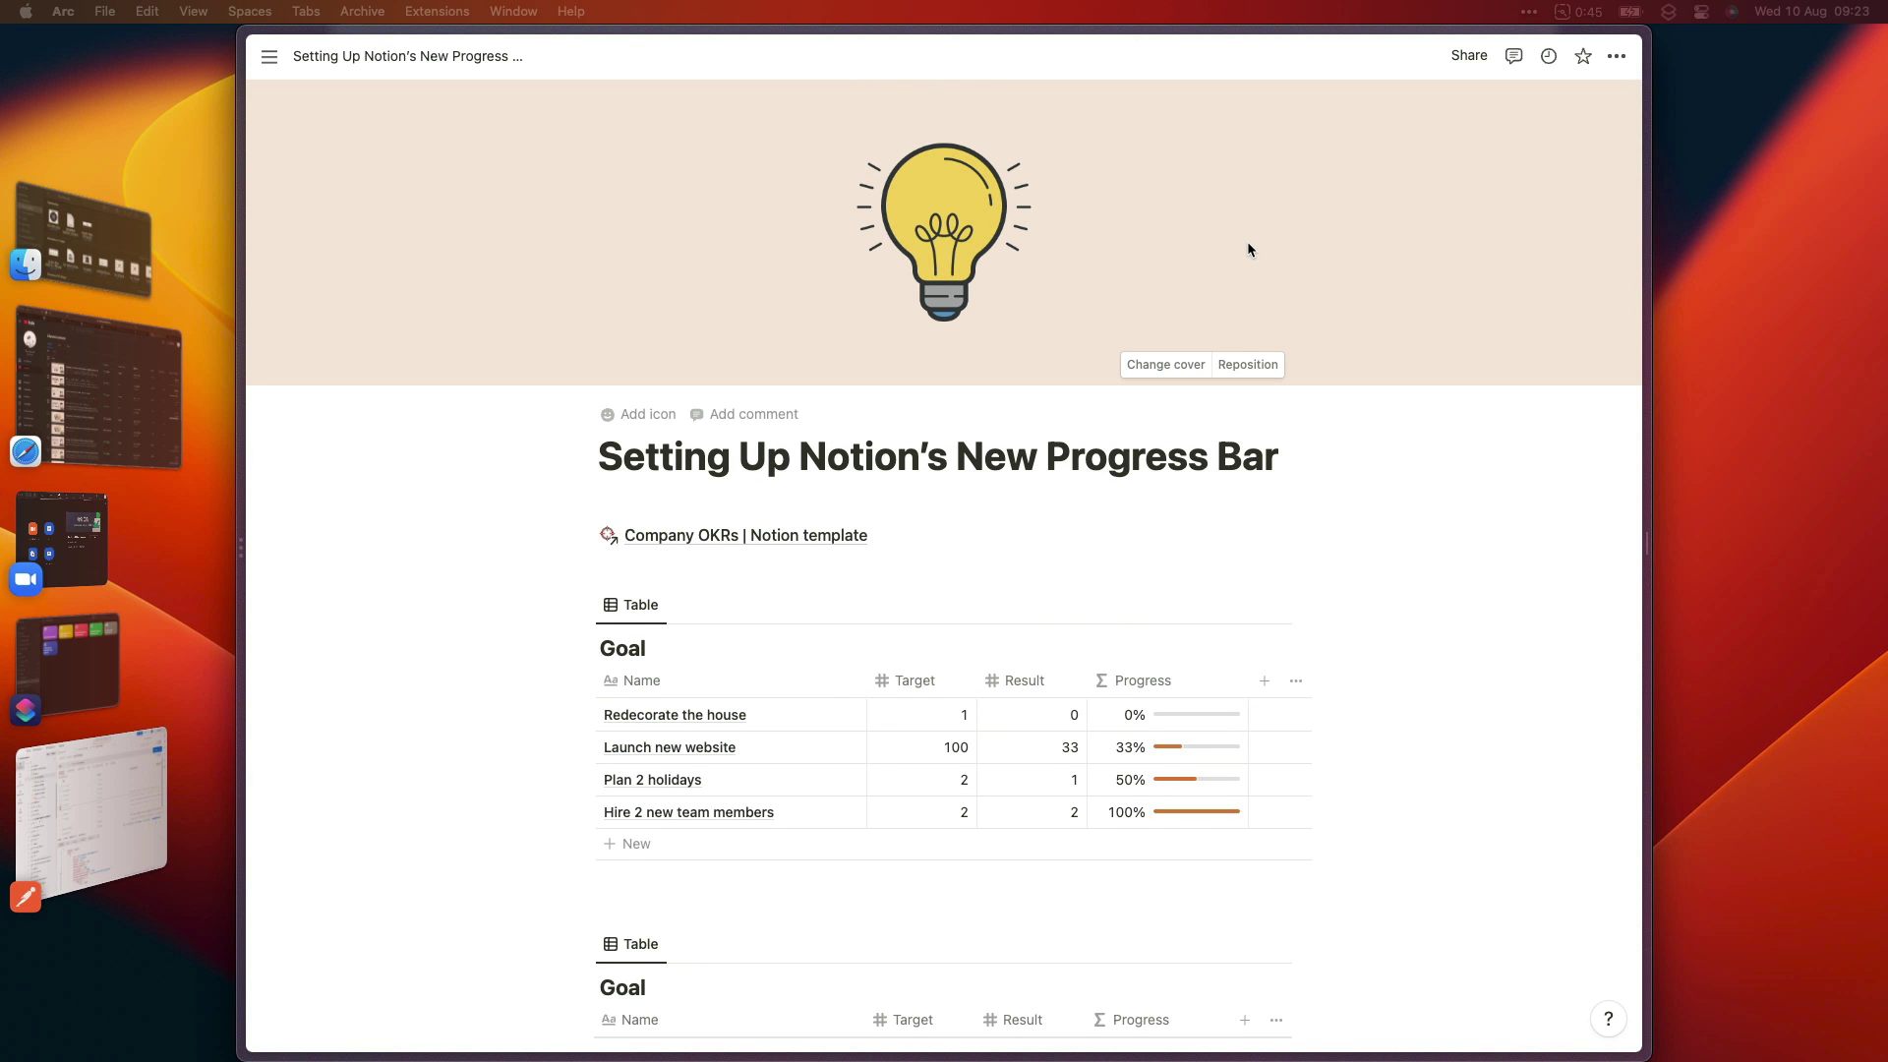
pyautogui.click(784, 537)
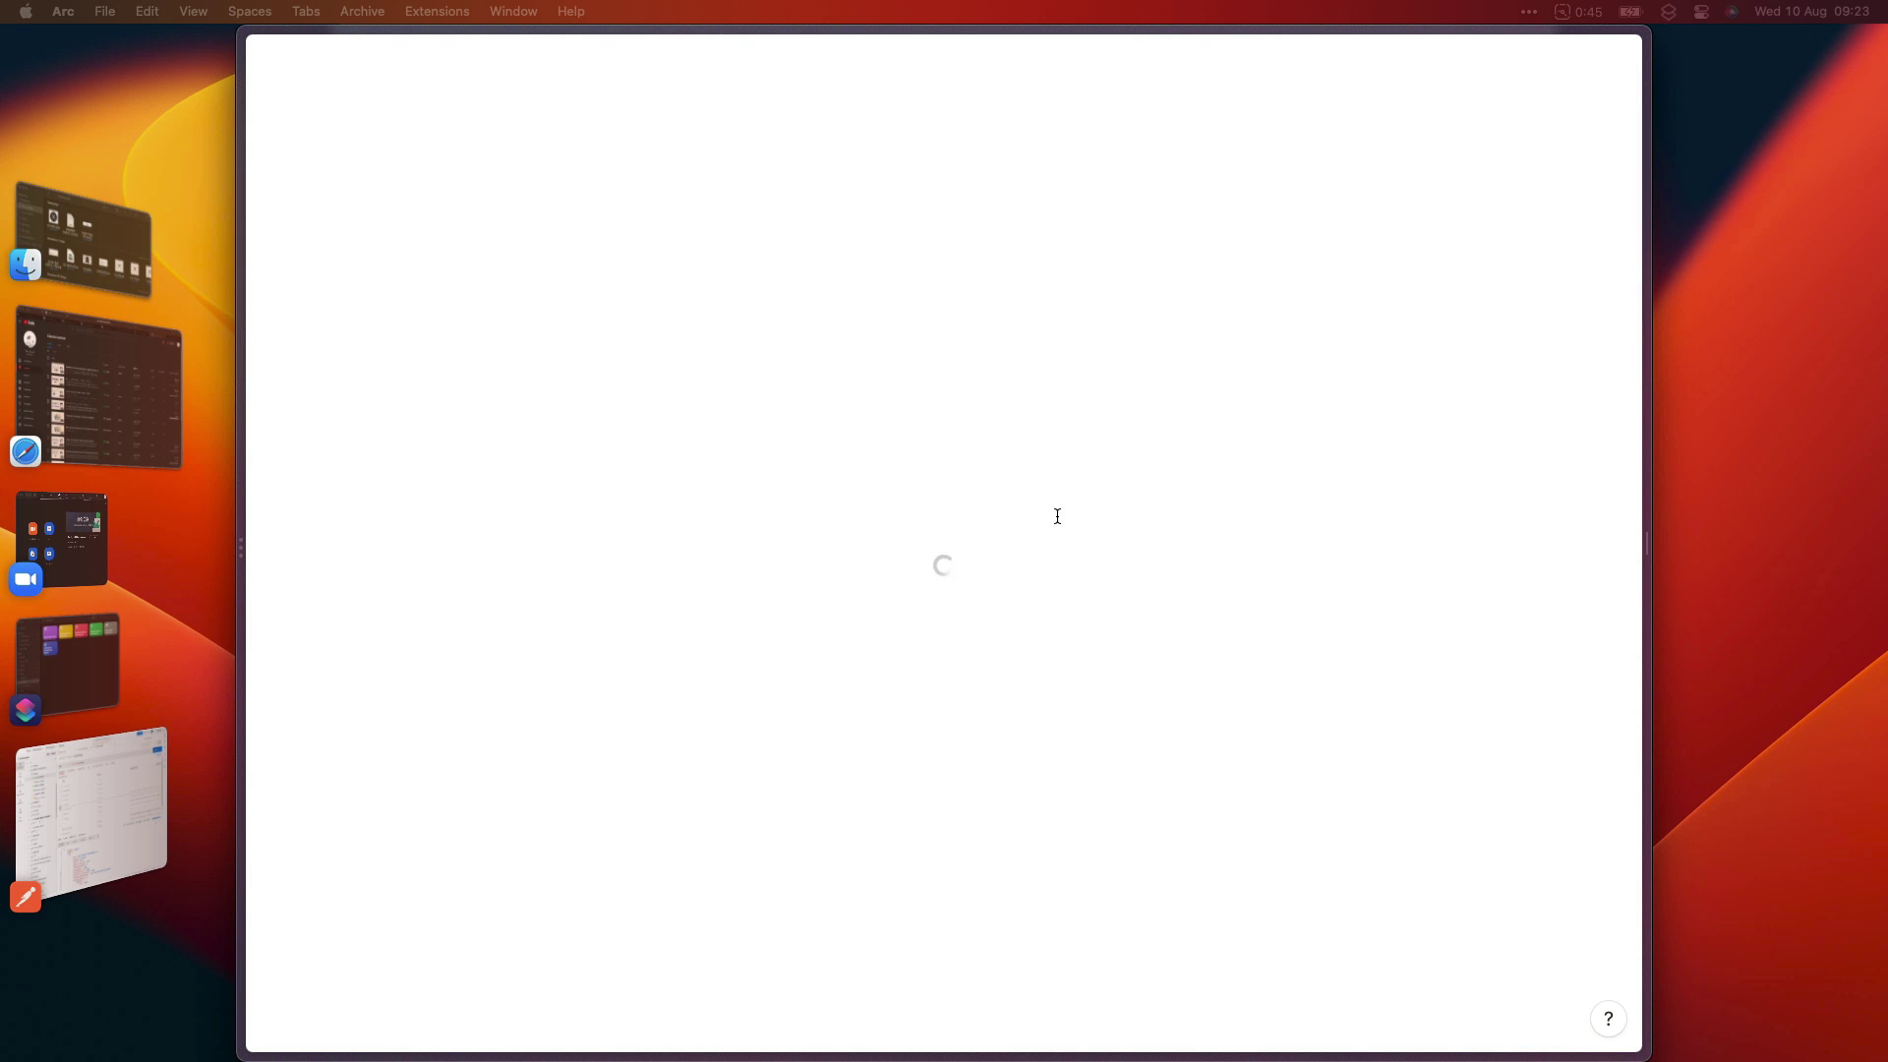
pyautogui.click(923, 822)
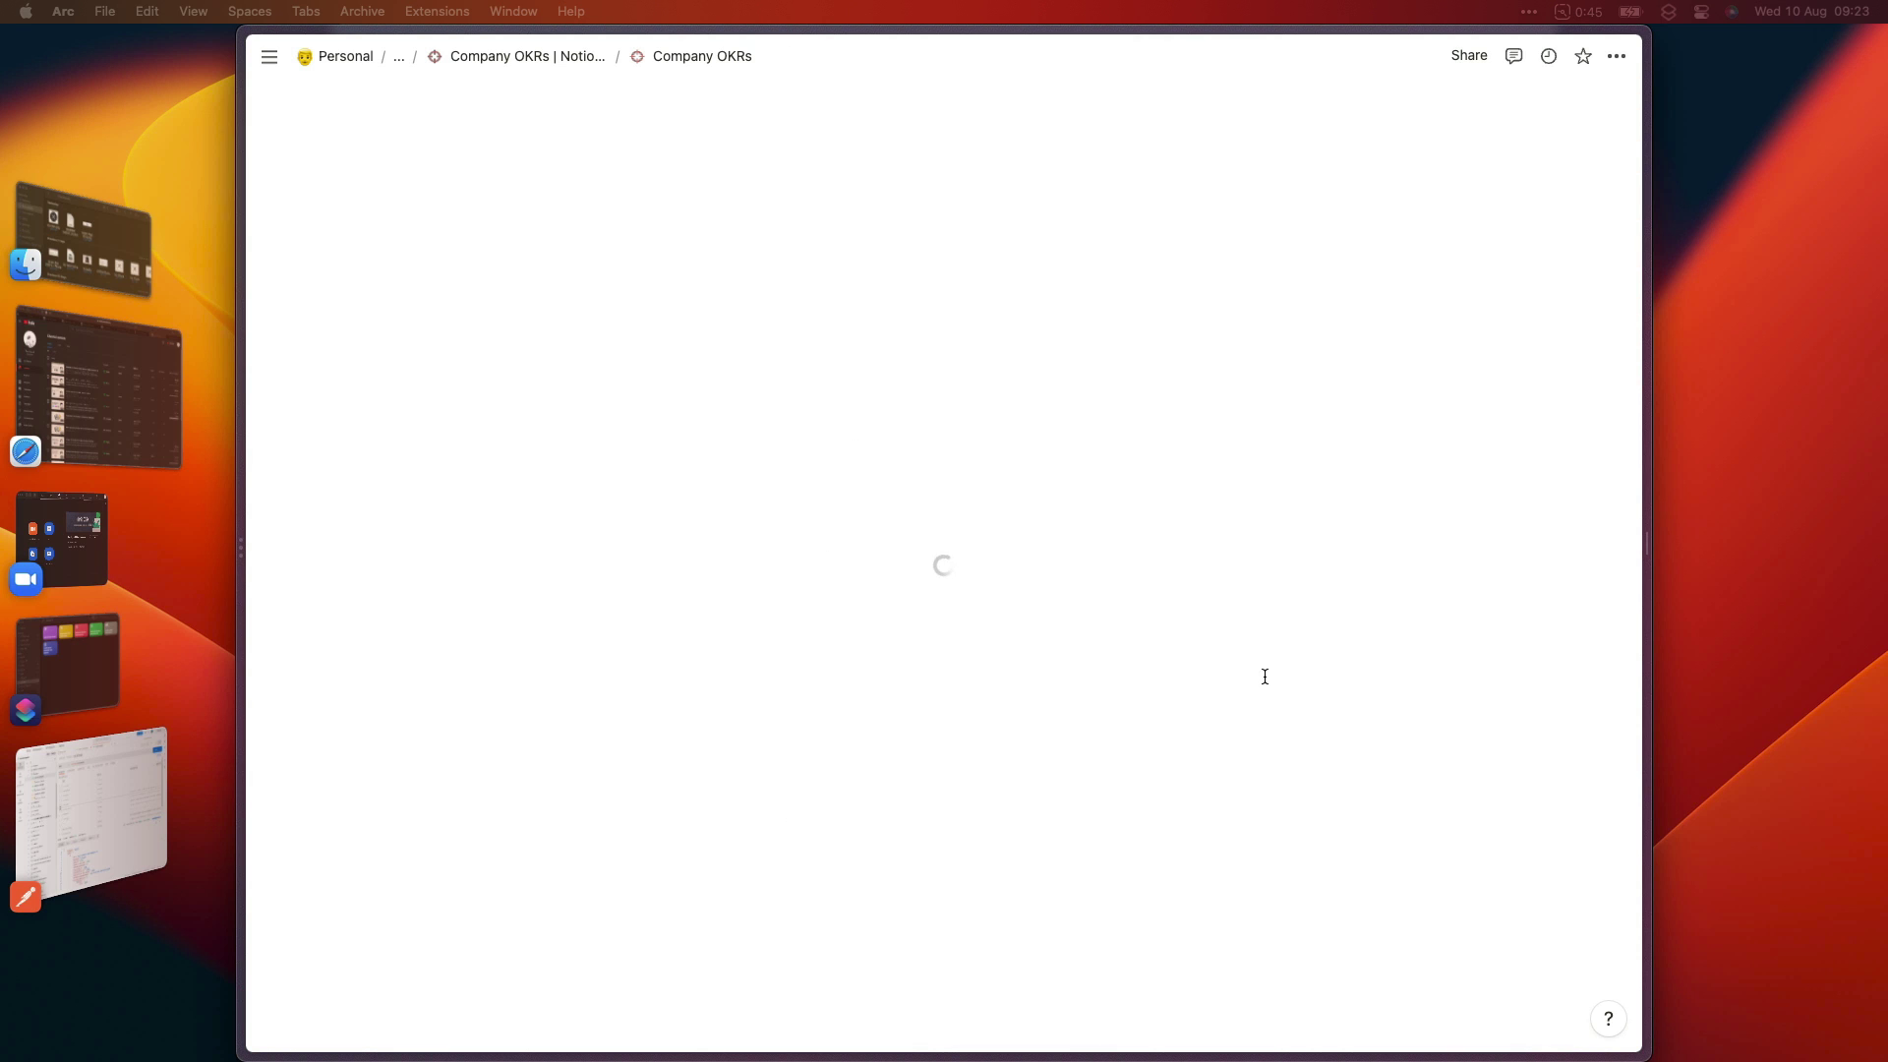
pyautogui.scroll(-10, 1282, 663)
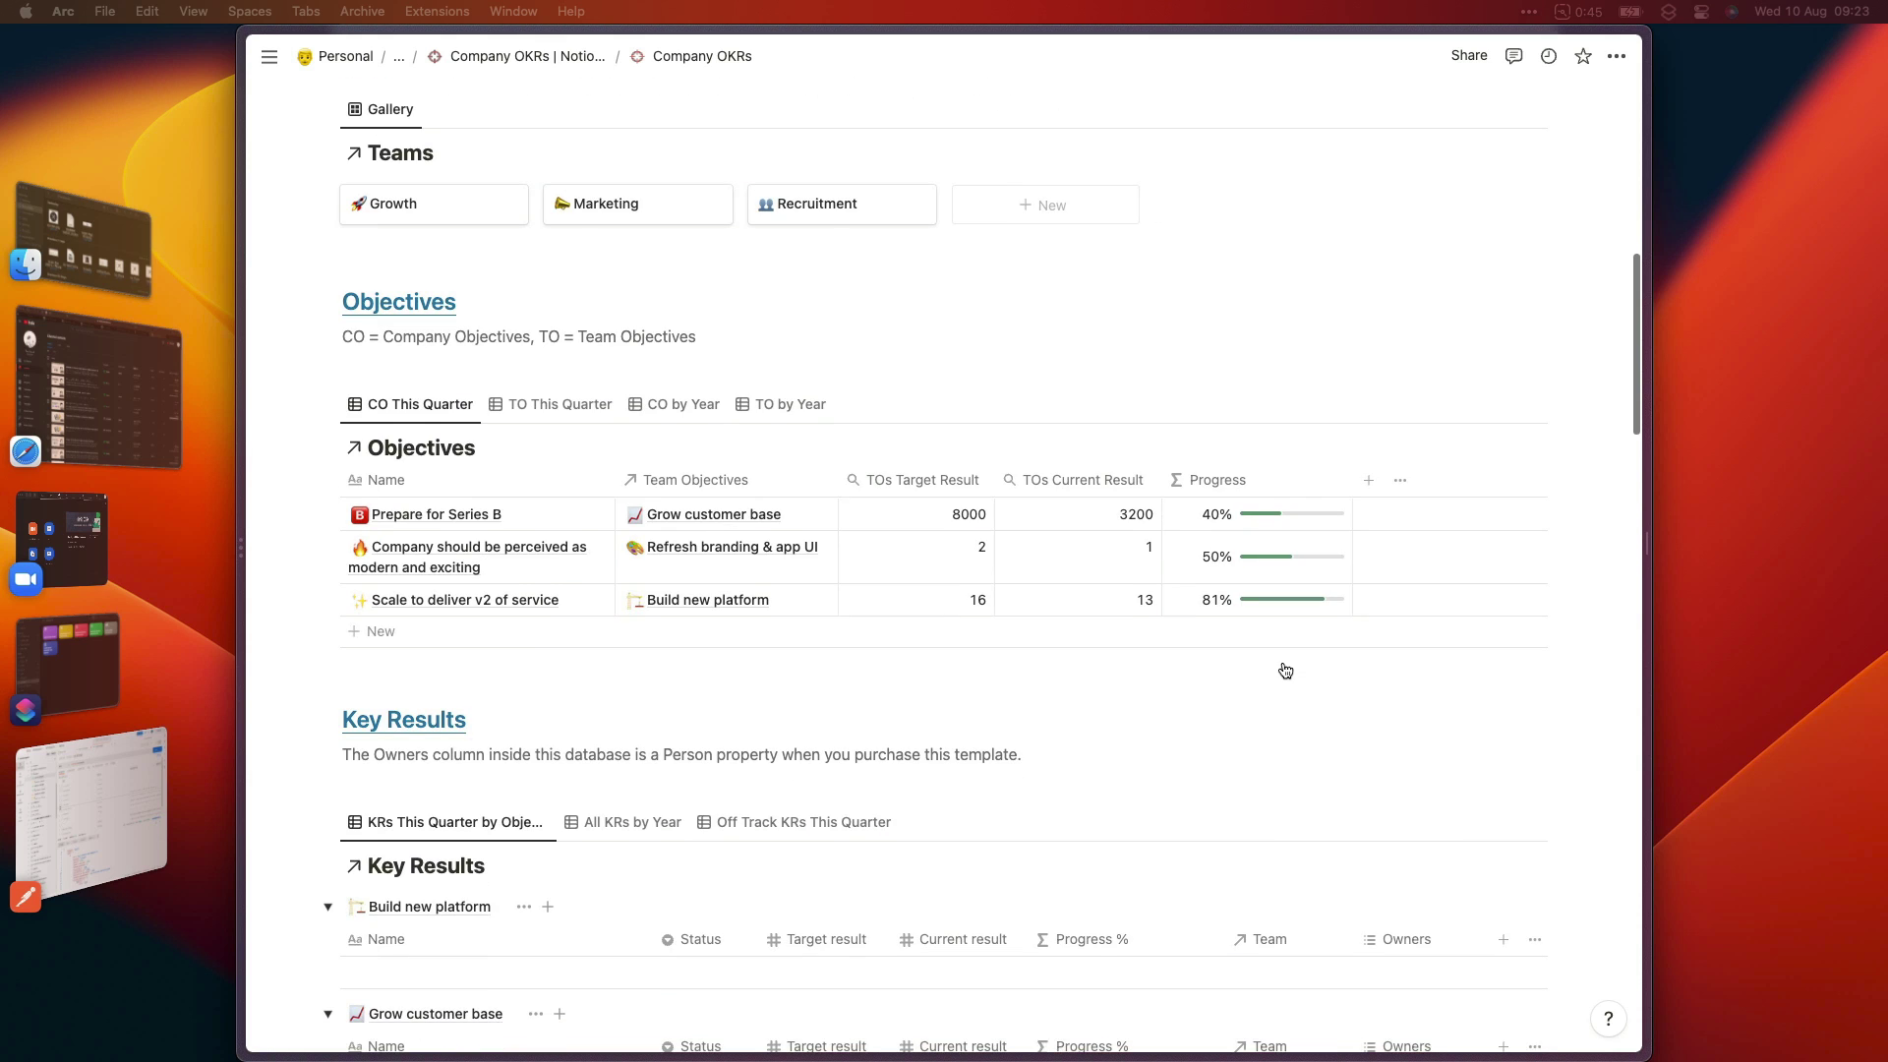